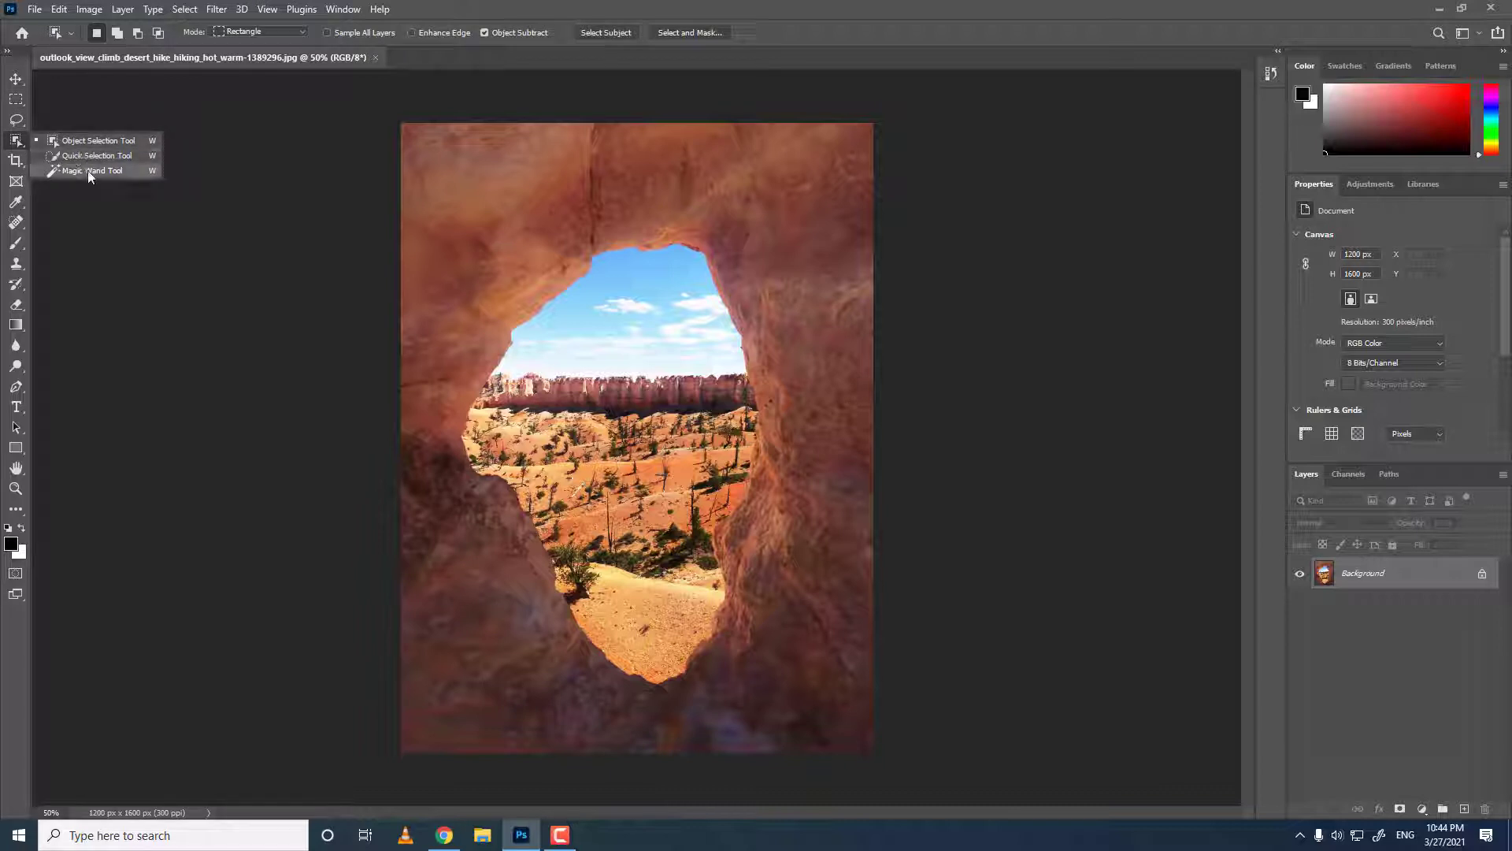
Pick the Quick Selection tool and duplicate the Background layer.
click(93, 156)
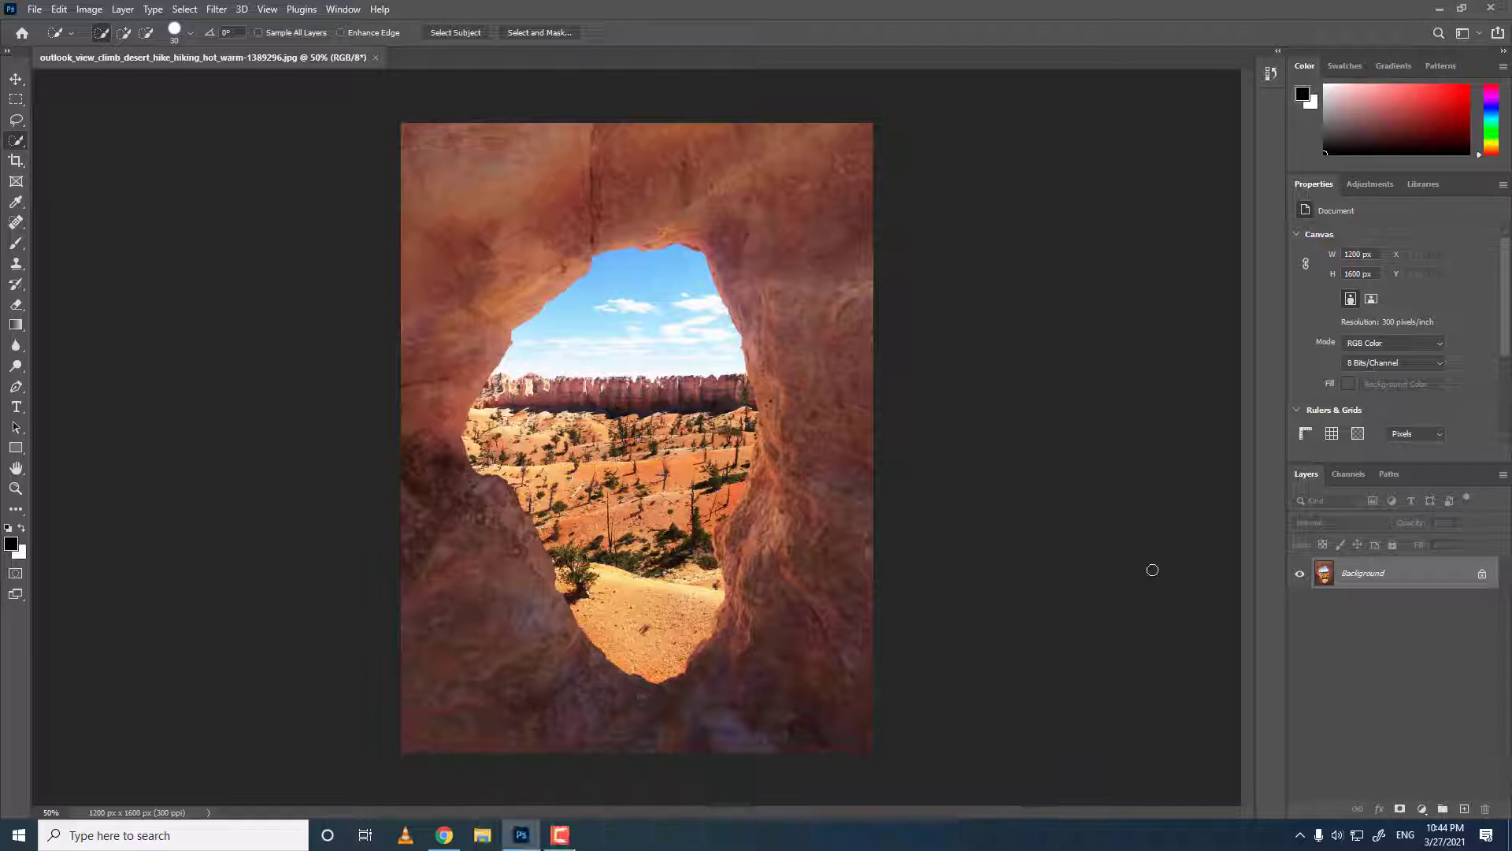
key(ctrl+j)
Select the whole opening inside the rock arch with the Quick Selection tool.
mouse_move(669, 396)
mouse_down()
mouse_move(601, 304)
mouse_move(628, 331)
mouse_move(634, 544)
mouse_move(697, 649)
mouse_move(654, 632)
mouse_up()
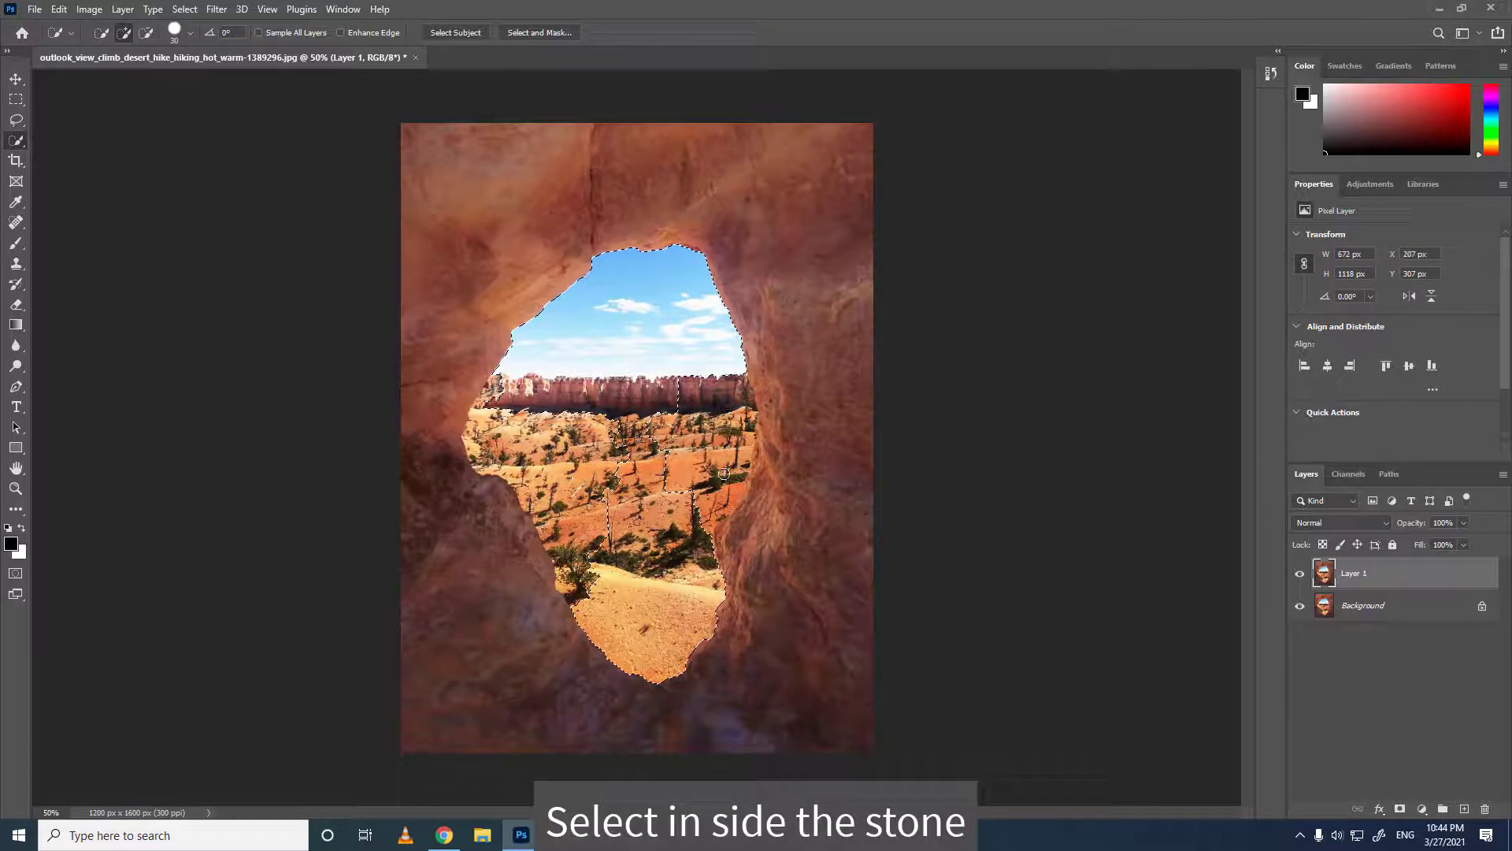
drag(726, 416, 720, 493)
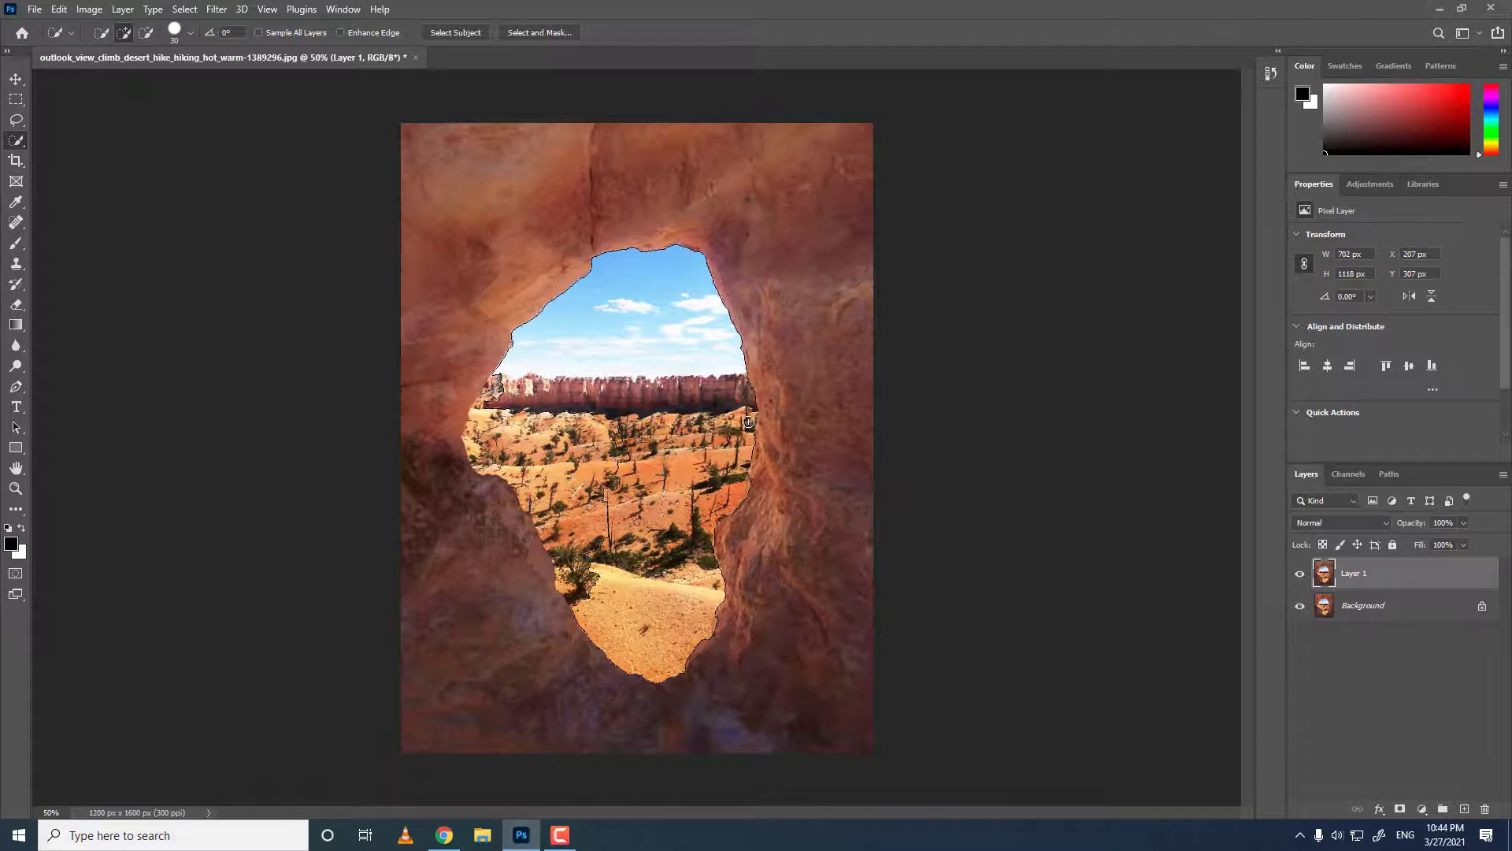
click(544, 440)
mouse_move(566, 432)
mouse_down()
mouse_move(569, 489)
mouse_move(535, 460)
mouse_move(507, 462)
mouse_move(536, 465)
mouse_move(484, 414)
mouse_move(483, 446)
mouse_up()
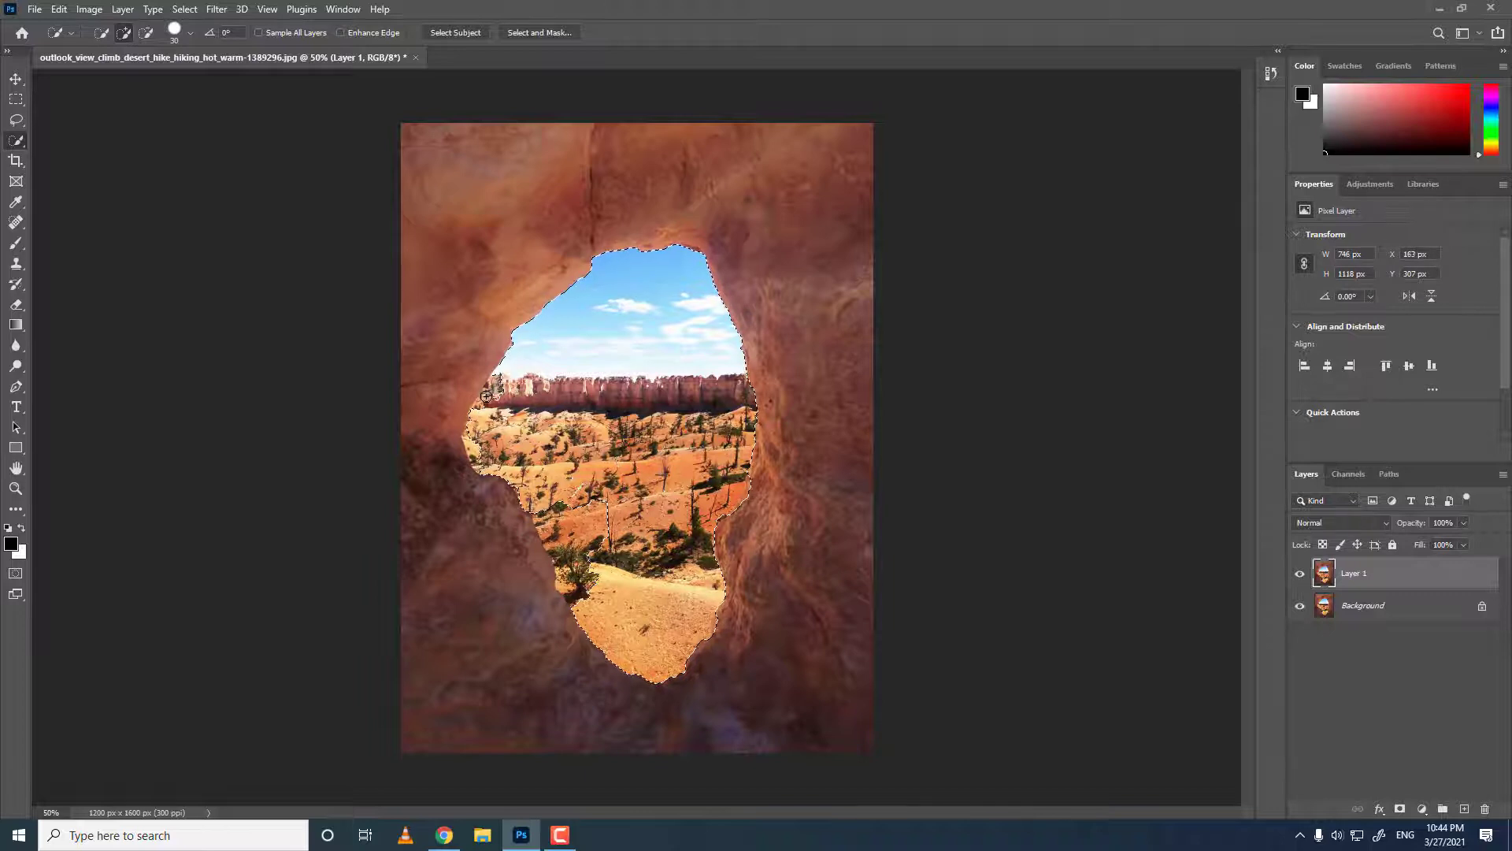
click(486, 396)
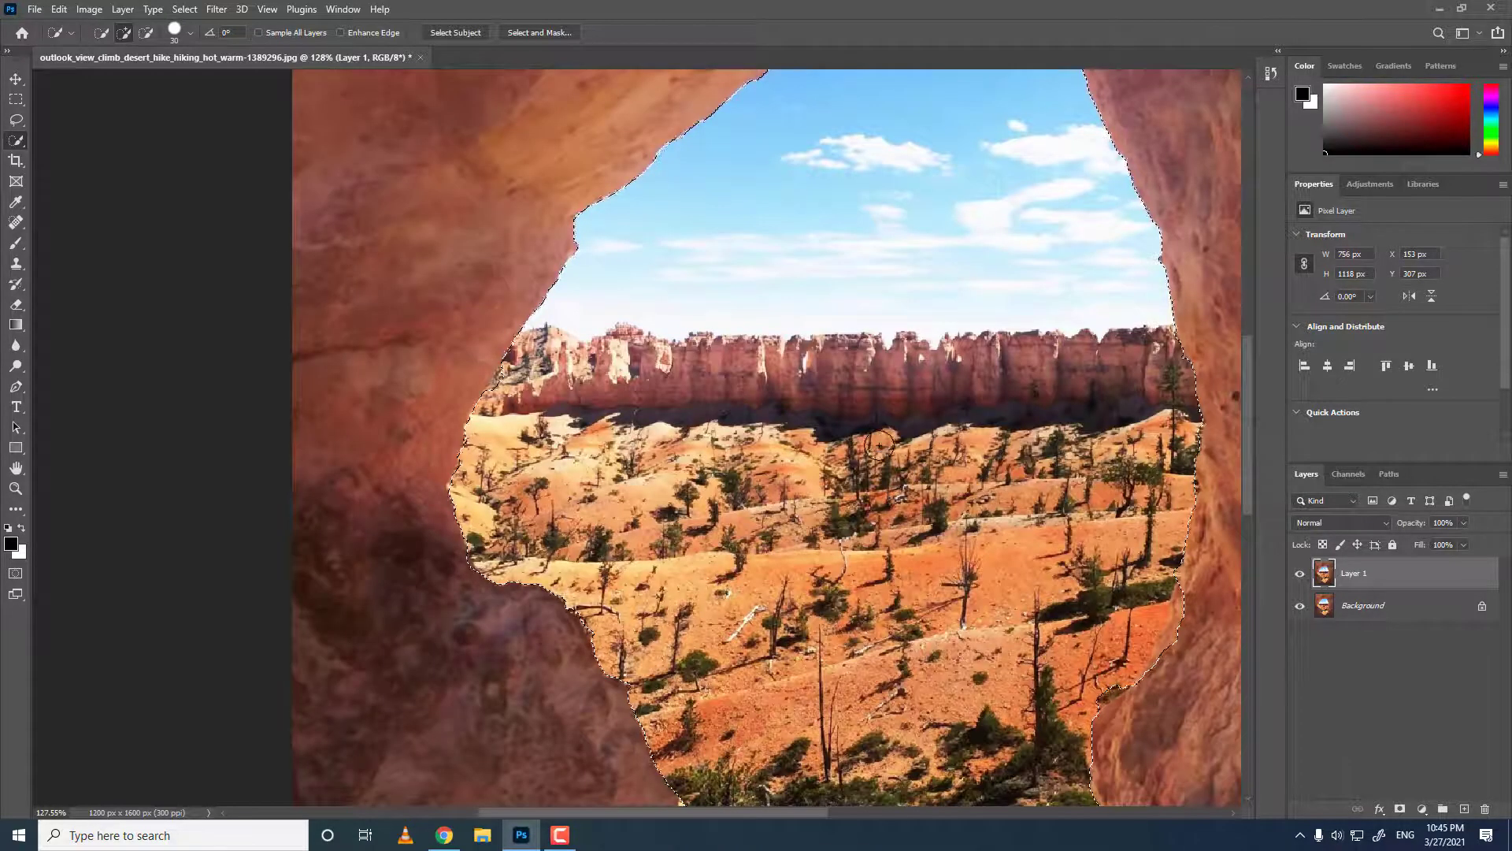
Add a layer mask to Layer 1 from the selection.
scroll(940, 447, down, 1)
scroll(938, 443, down, 4)
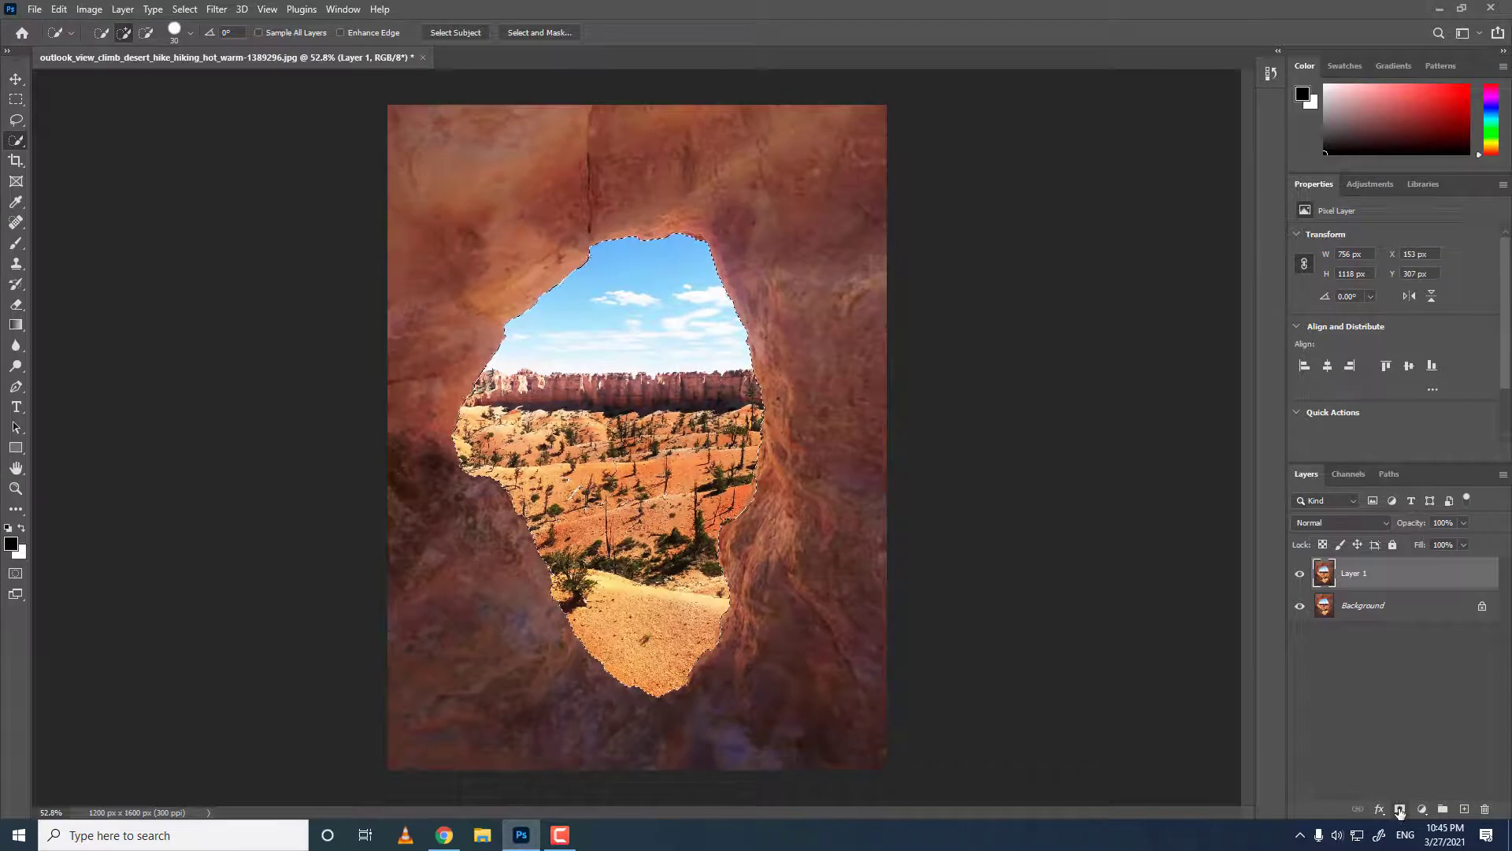
click(1399, 810)
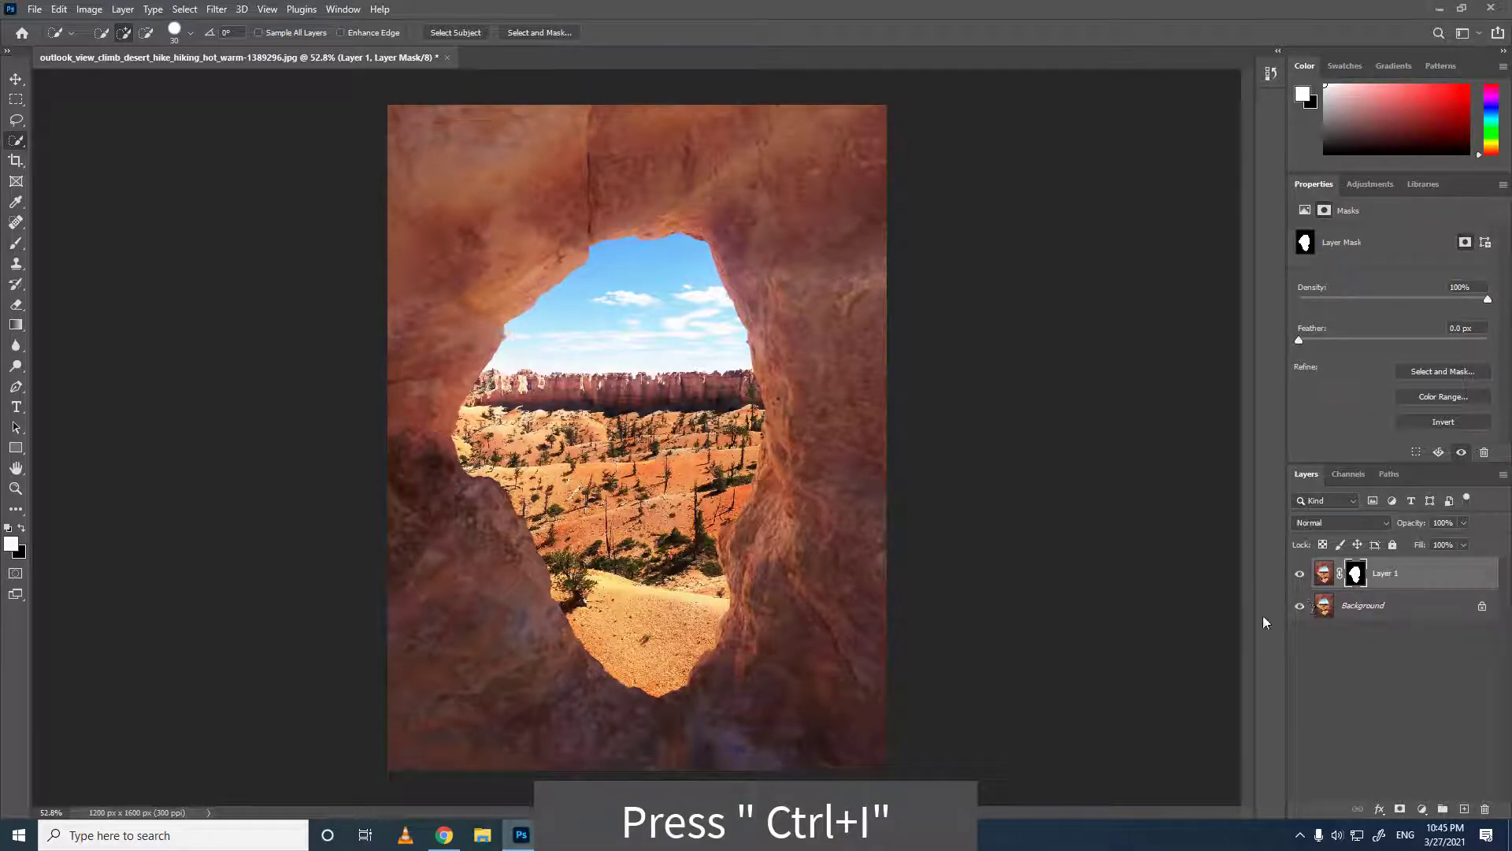
Invert the layer mask so the opening becomes transparent, and hide the Background layer.
key(ctrl+i)
click(1299, 605)
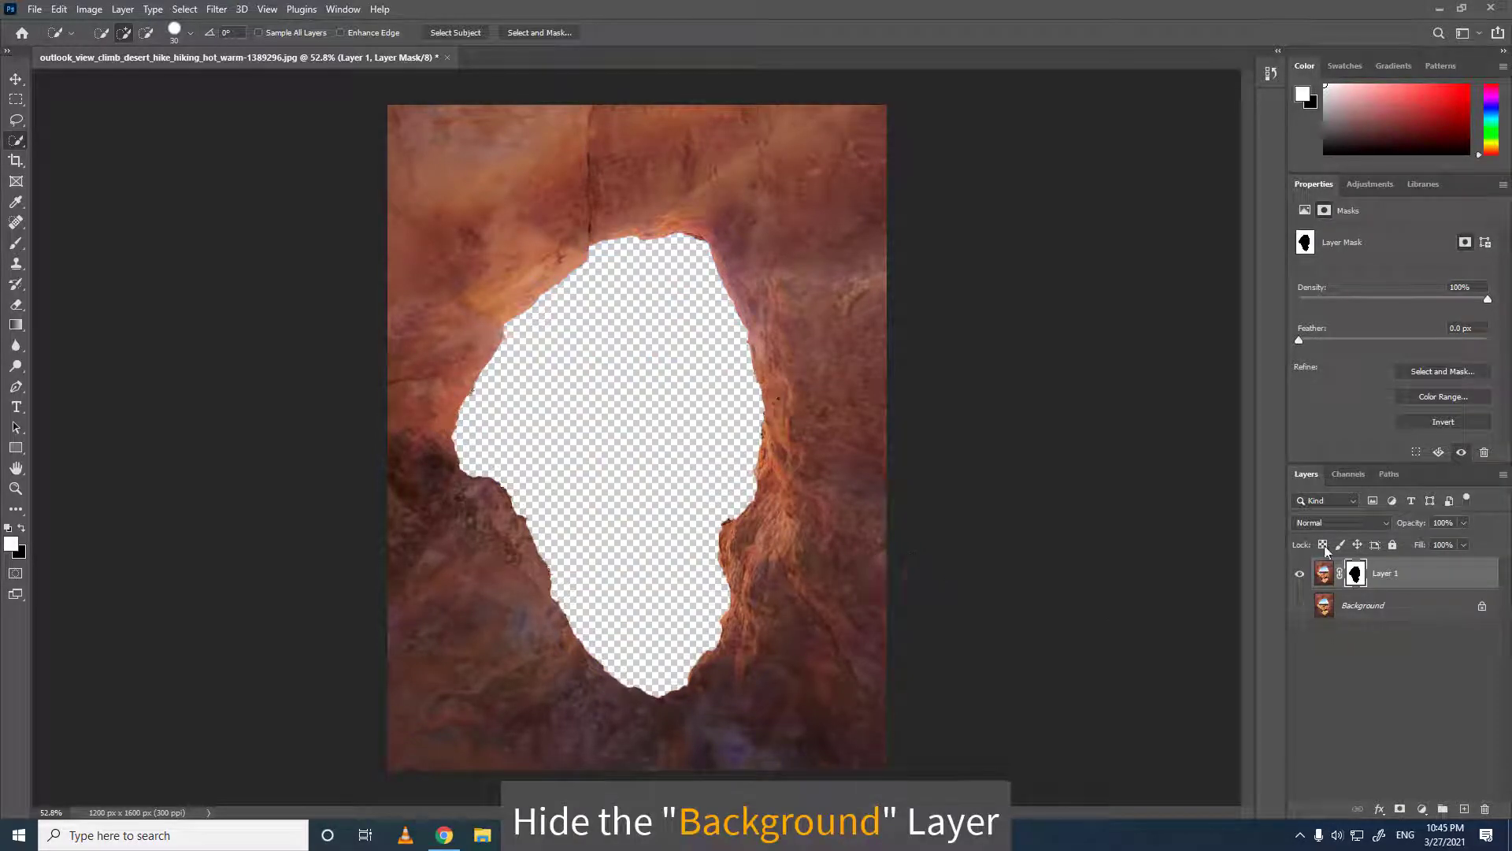
Place the file 'moon image' as an embedded image.
click(35, 10)
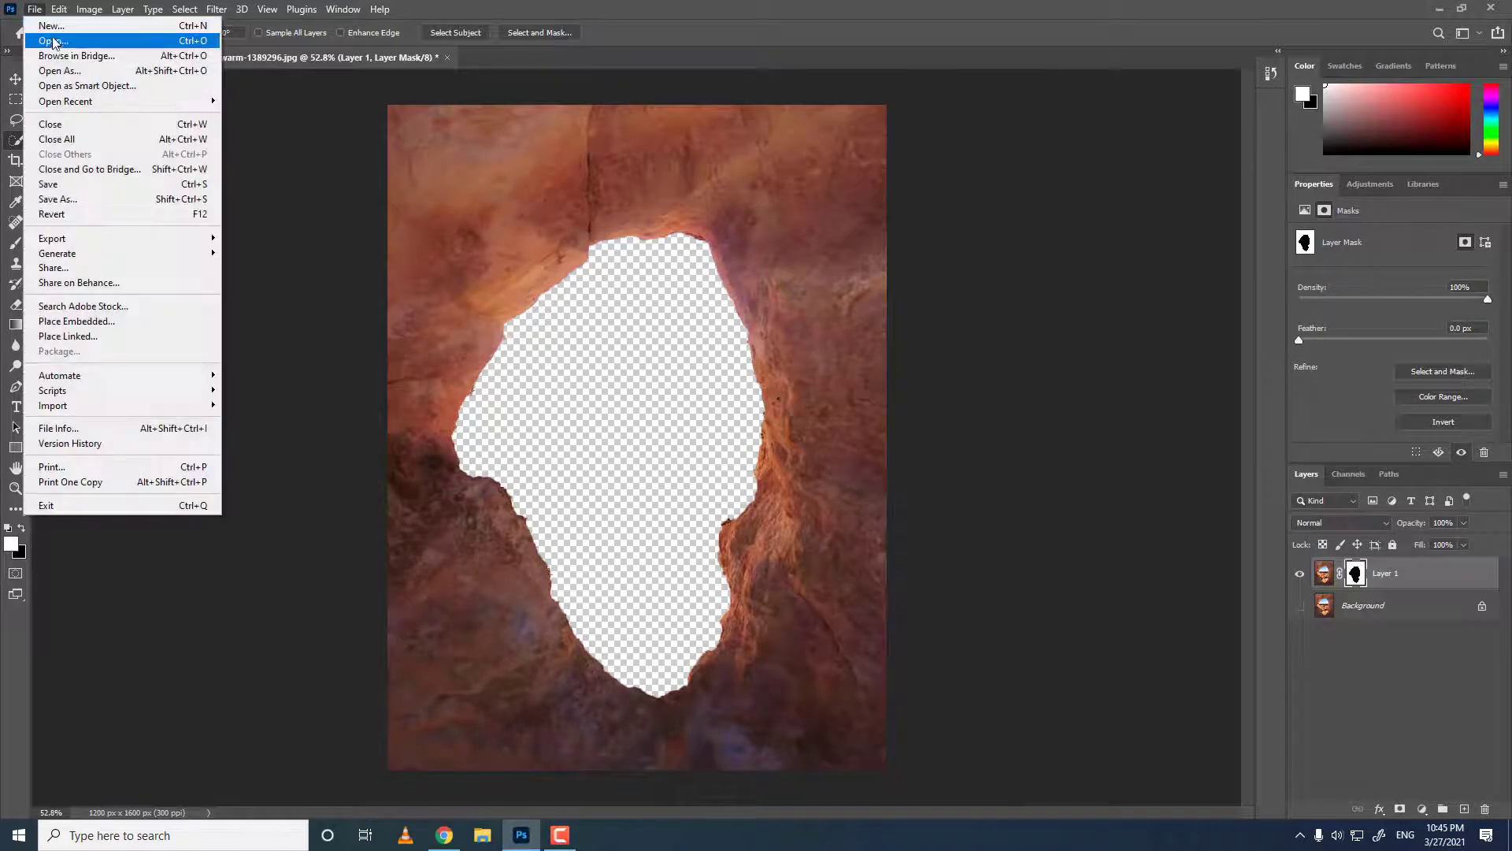
click(77, 325)
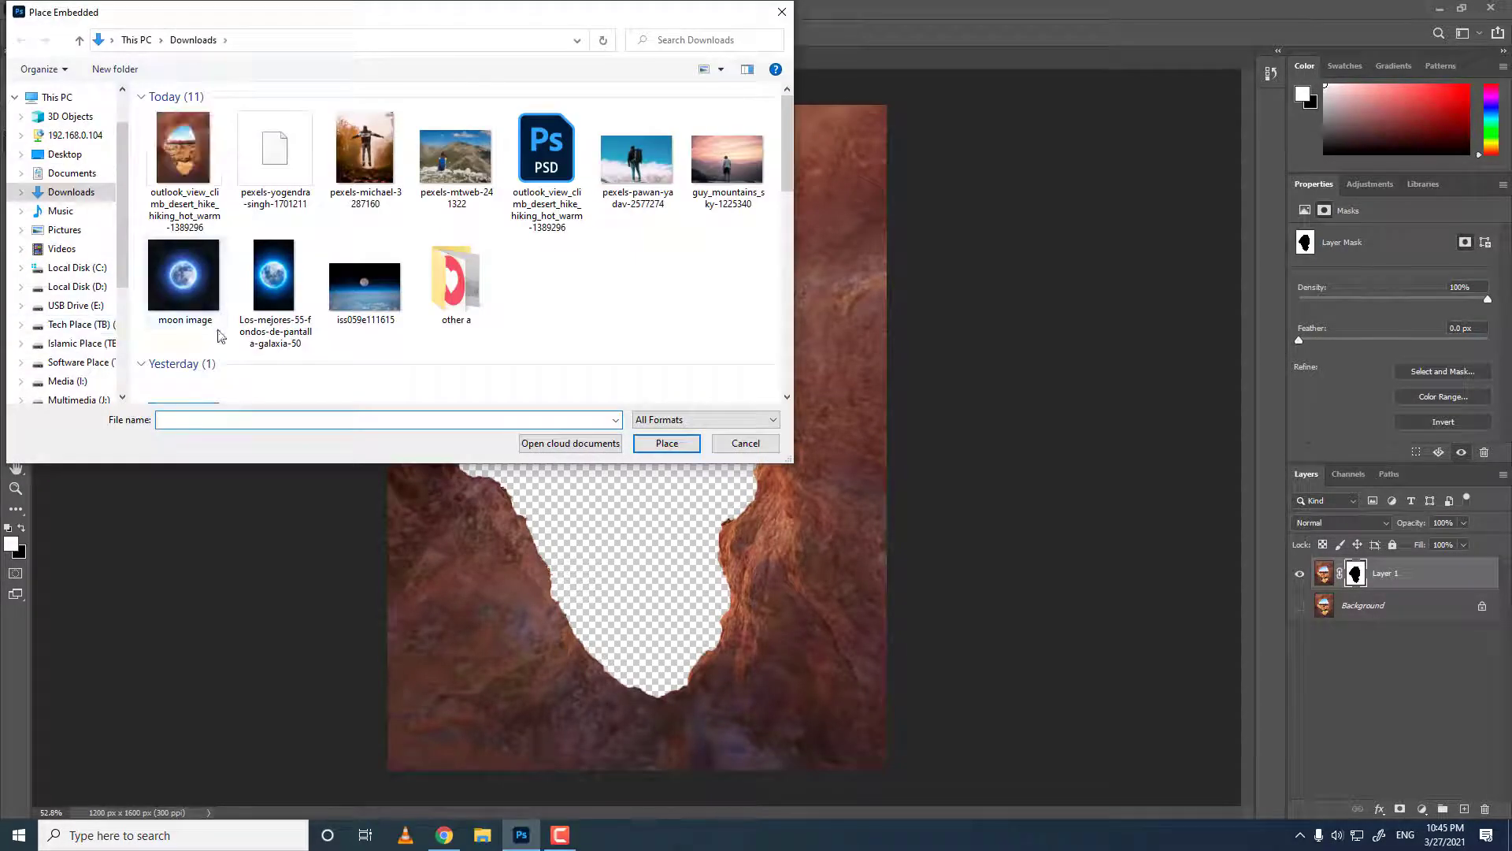
double_click(183, 286)
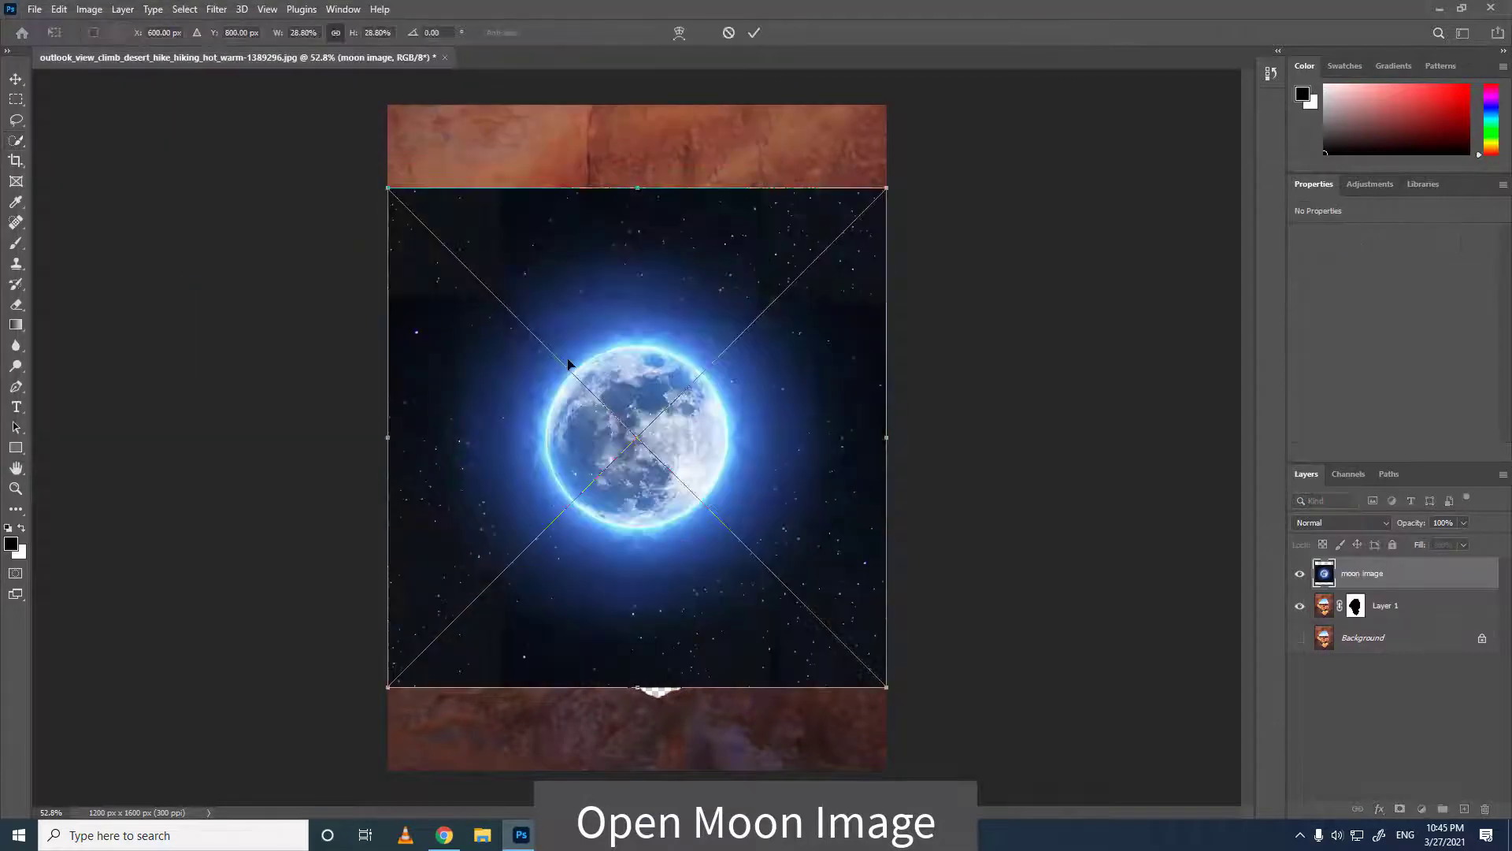
Enlarge the placed moon image by its corner handles and commit the transform.
drag(634, 482, 528, 311)
drag(779, 518, 861, 597)
key(Return)
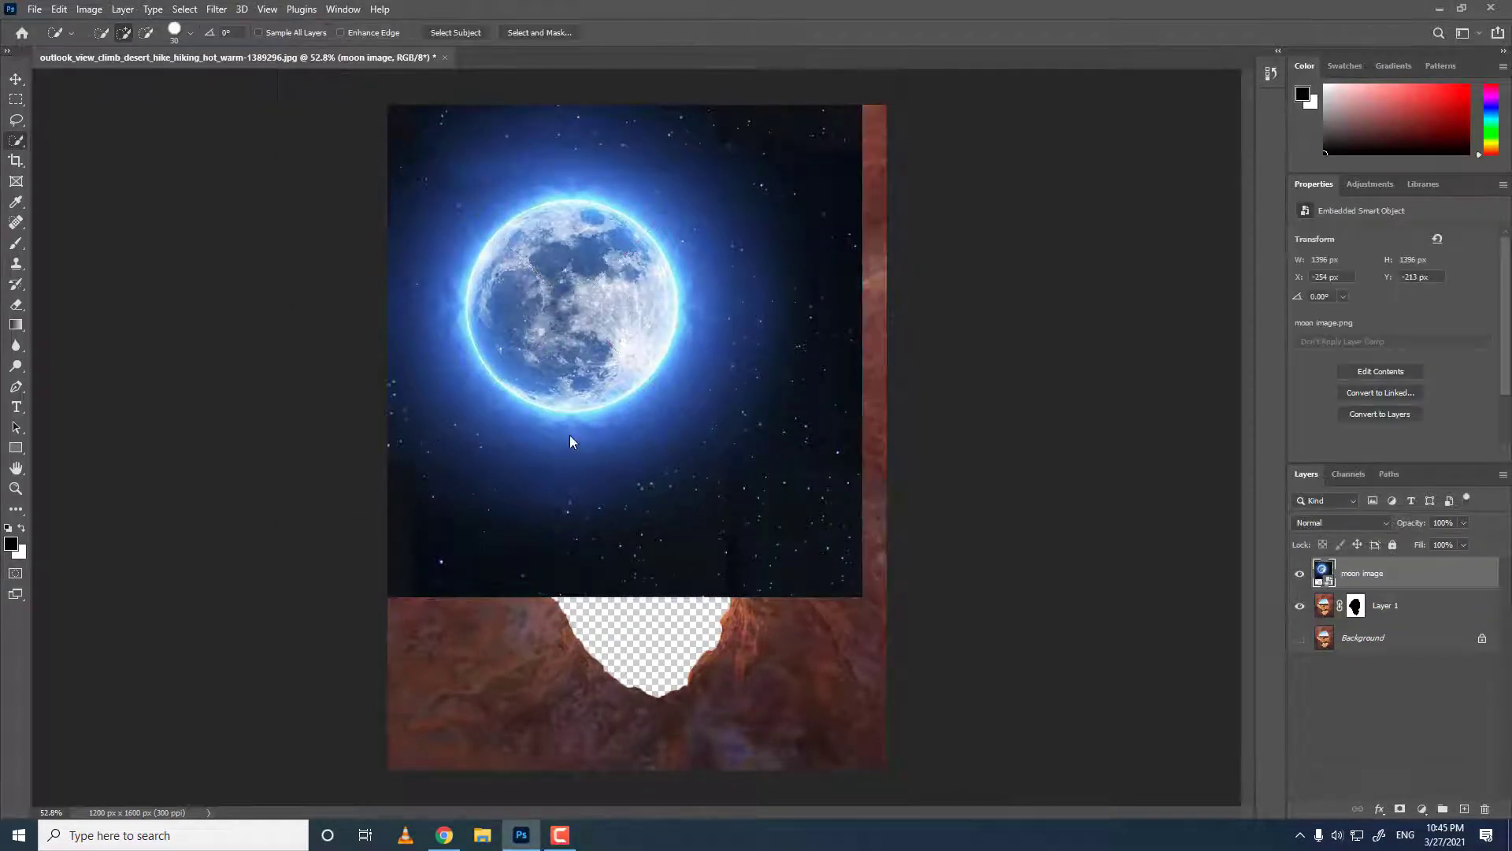
Deselect and move the moon image down and to the left with the Move tool.
drag(569, 434, 600, 342)
click(17, 79)
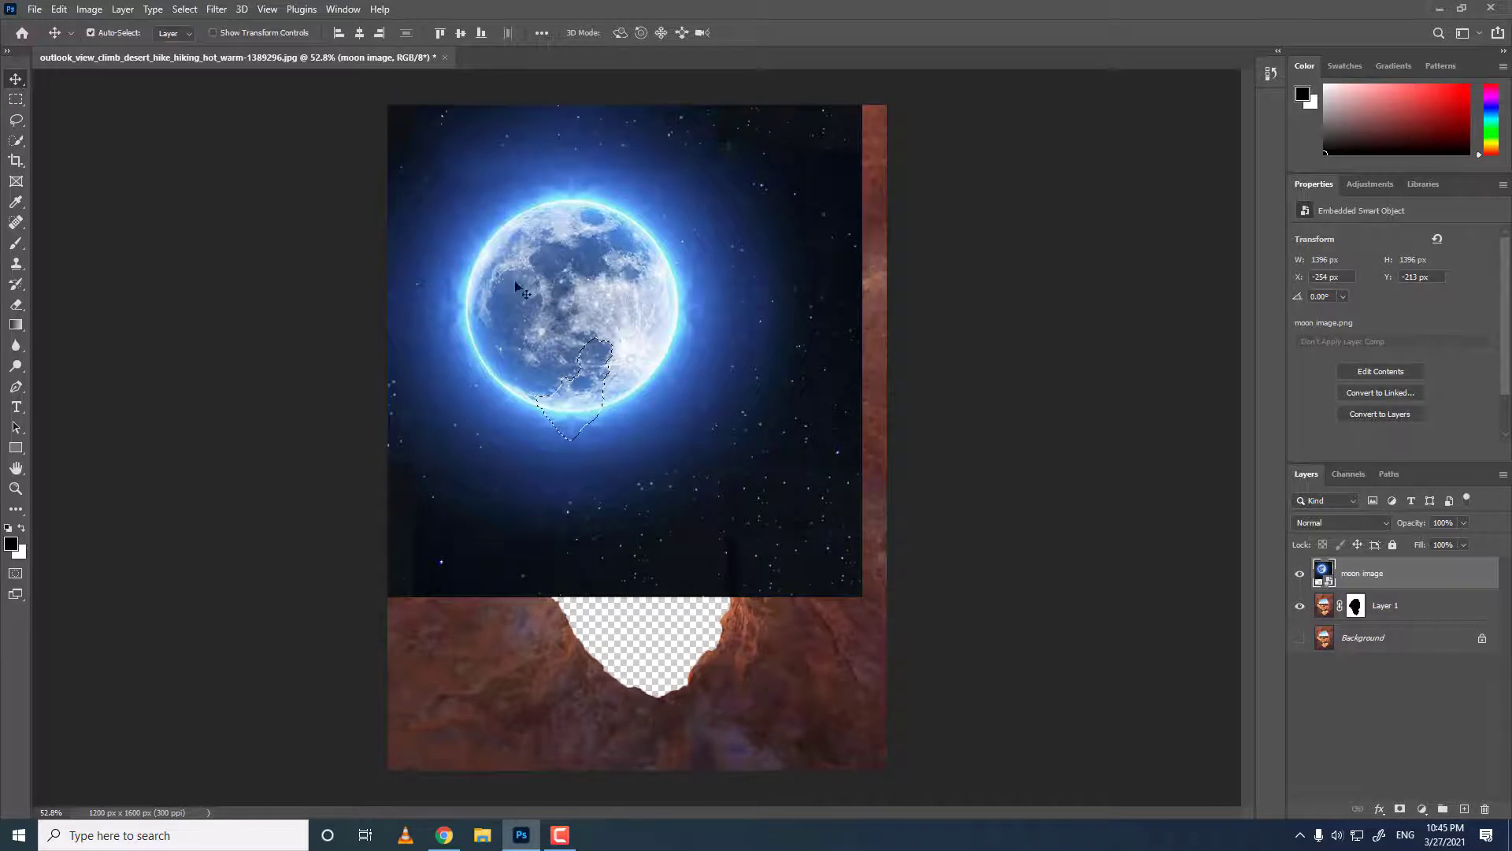
key(ctrl+d)
drag(516, 277, 475, 342)
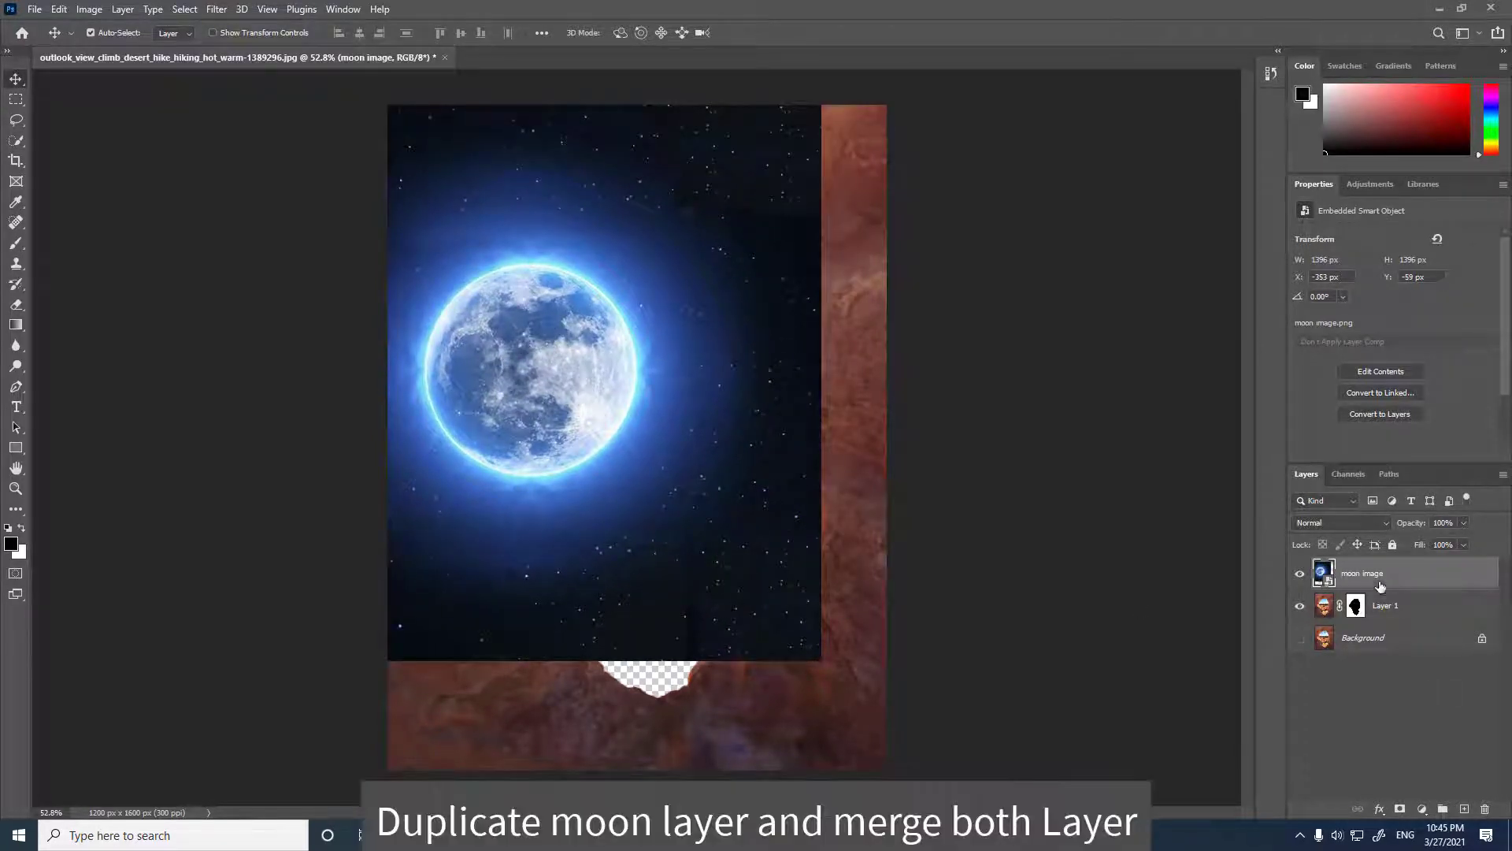
Move the moon image layer beneath Layer 1 and duplicate it.
drag(1379, 586, 1380, 620)
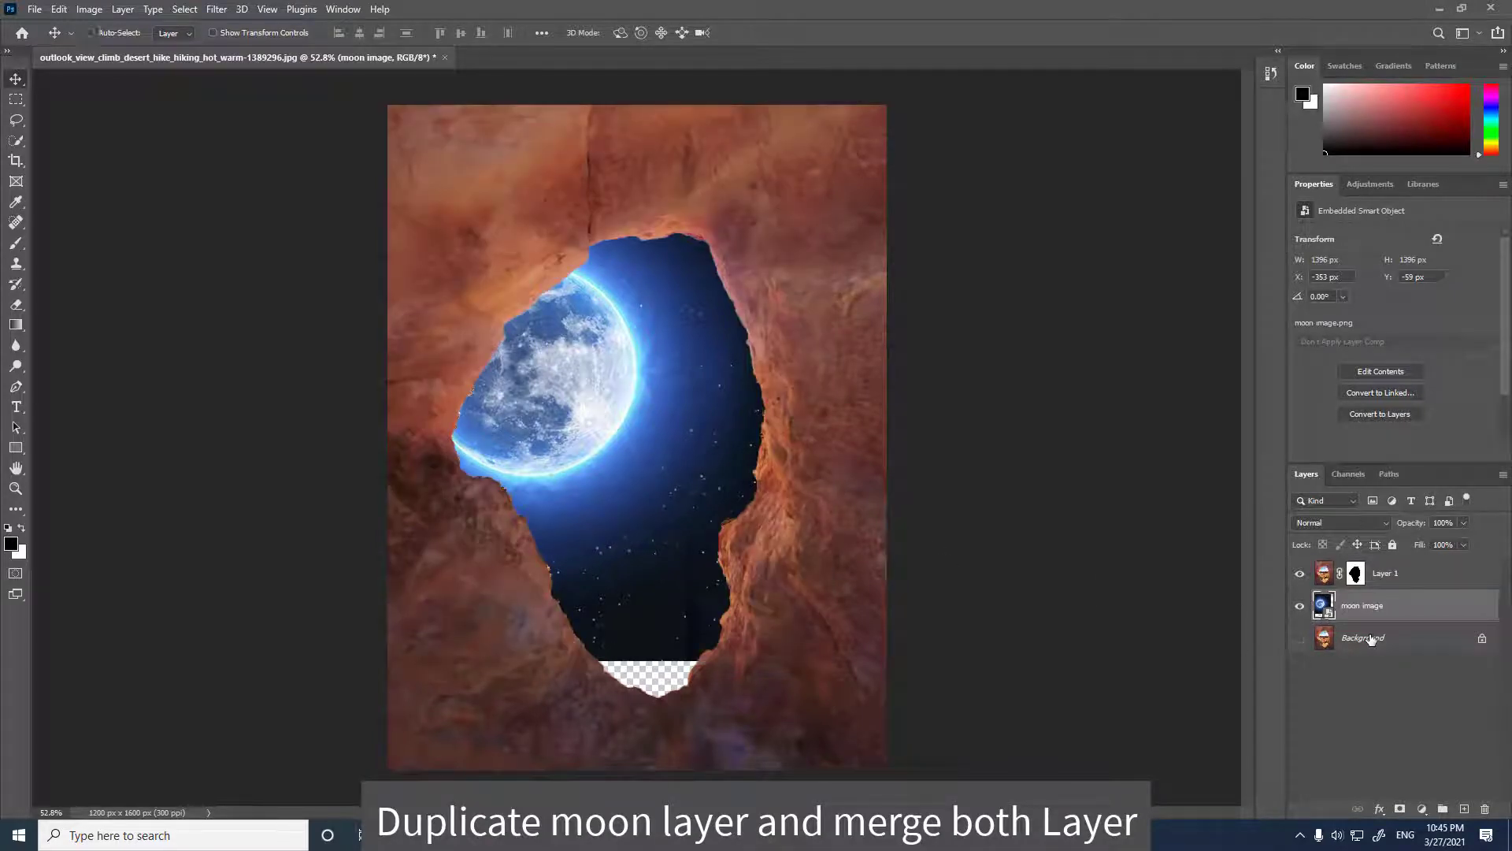
key(ctrl+j)
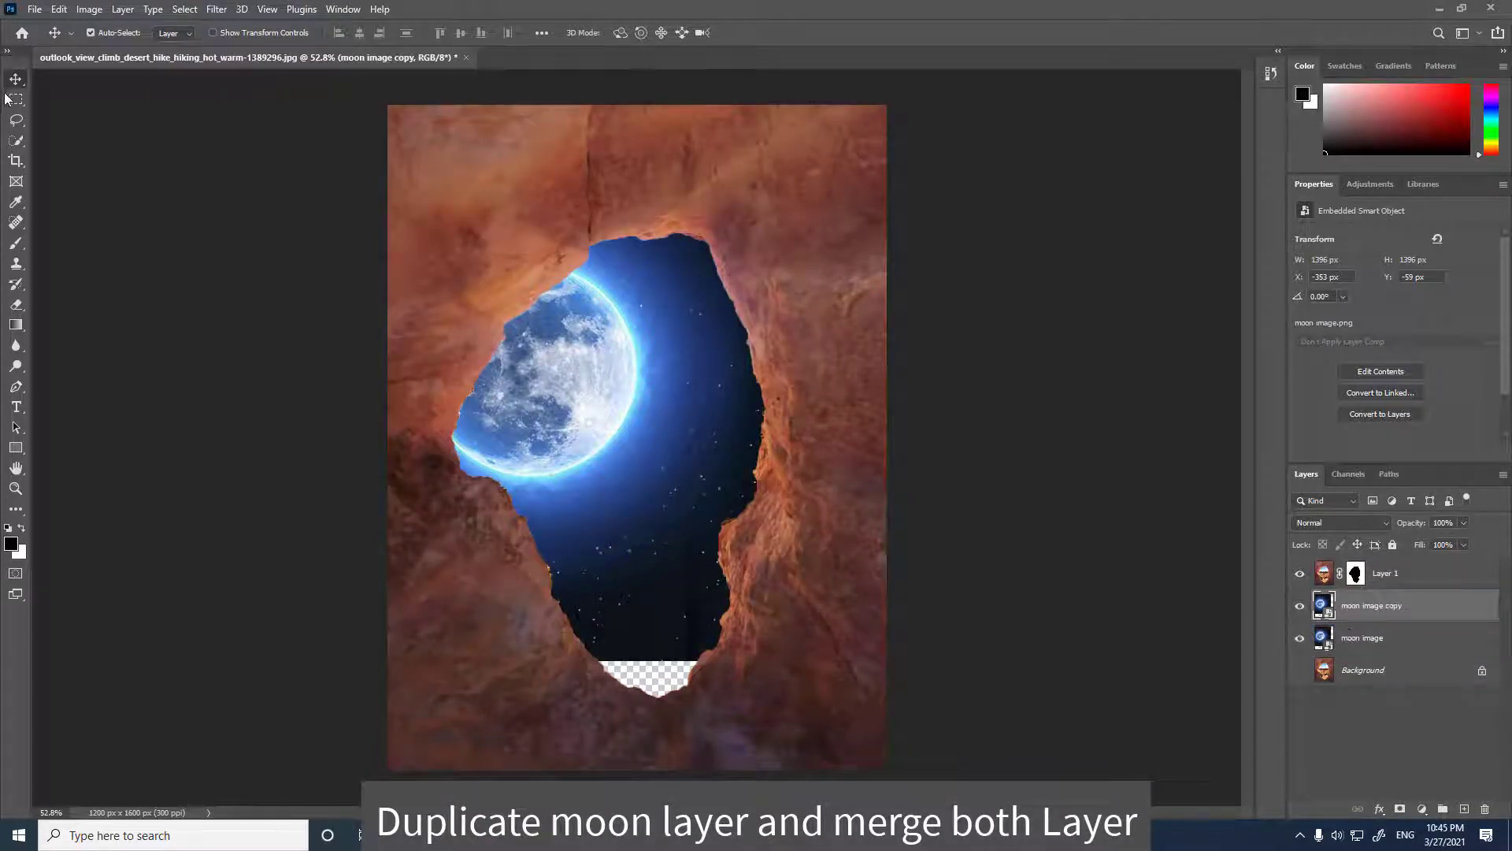
mouse_move(552, 404)
mouse_down()
mouse_move(545, 455)
mouse_move(516, 468)
mouse_move(542, 330)
mouse_move(555, 397)
mouse_up()
Hide the moon image copy and shift the original moon image layer downward.
click(1299, 606)
click(1370, 638)
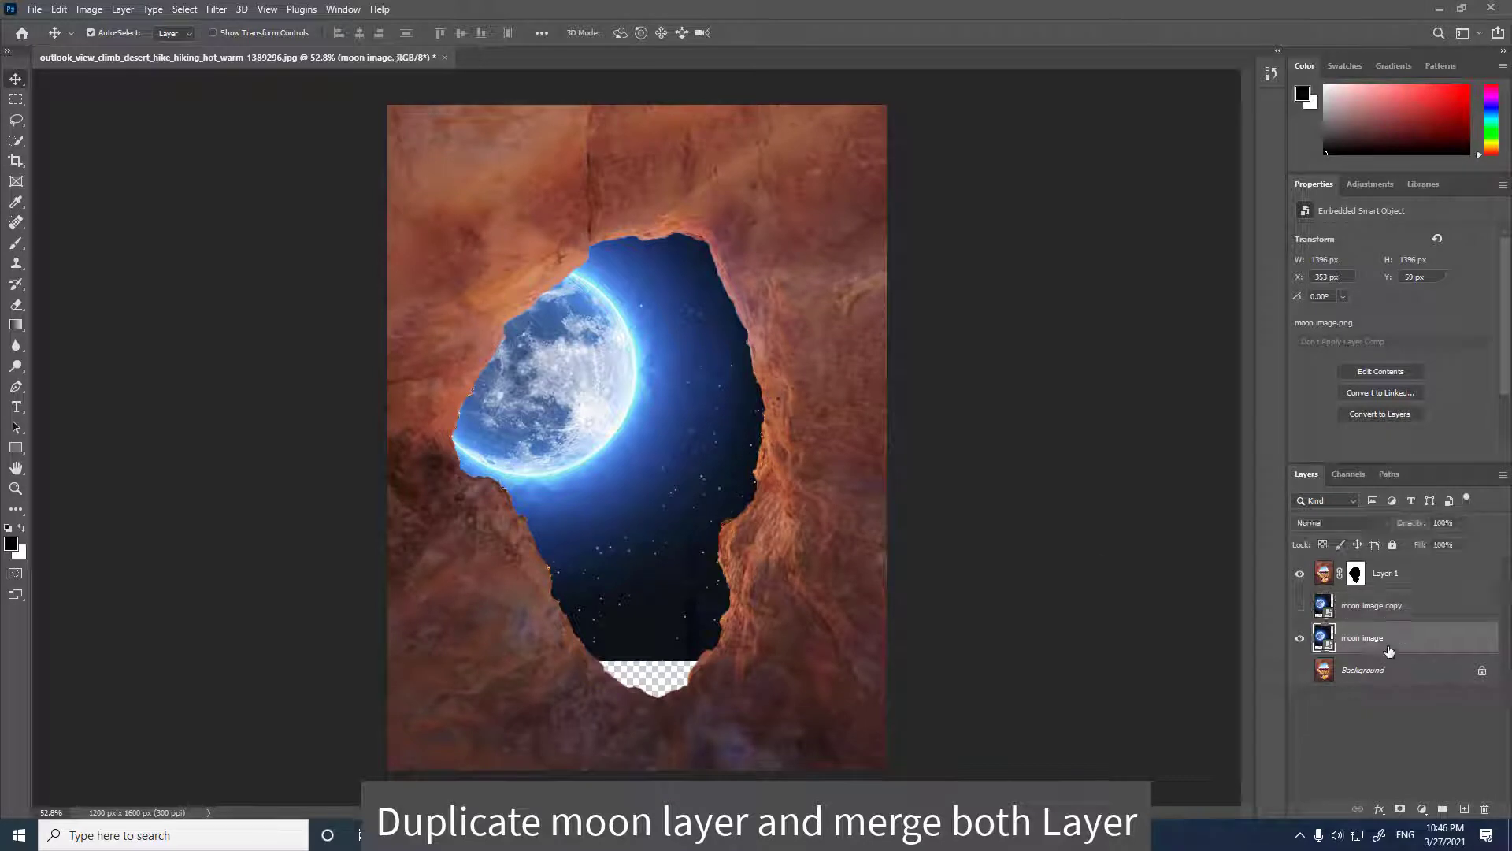
drag(636, 541, 636, 594)
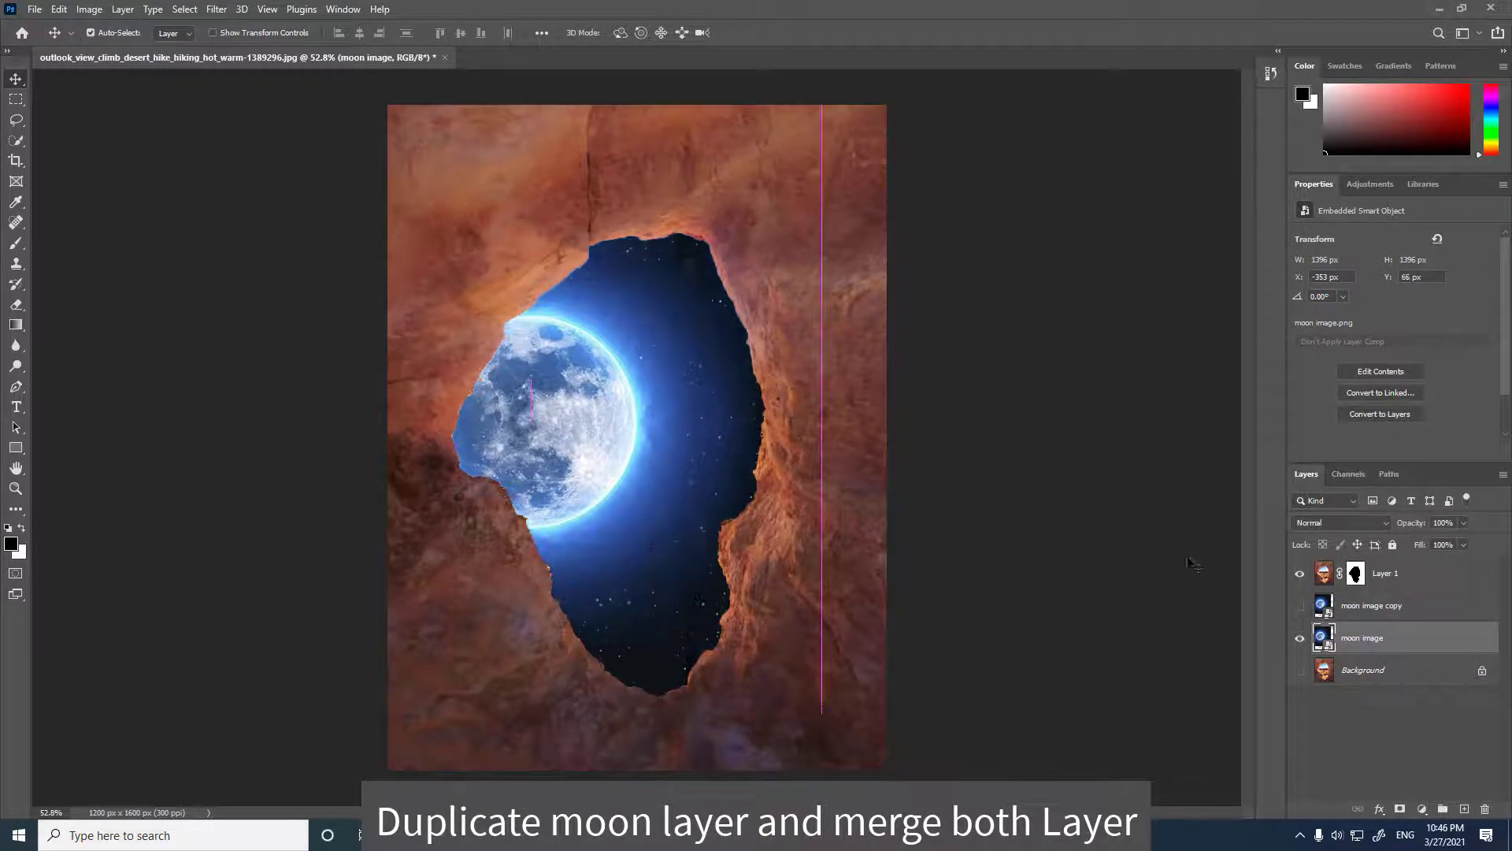
Show the moon image copy and merge both moon layers into one.
click(1299, 606)
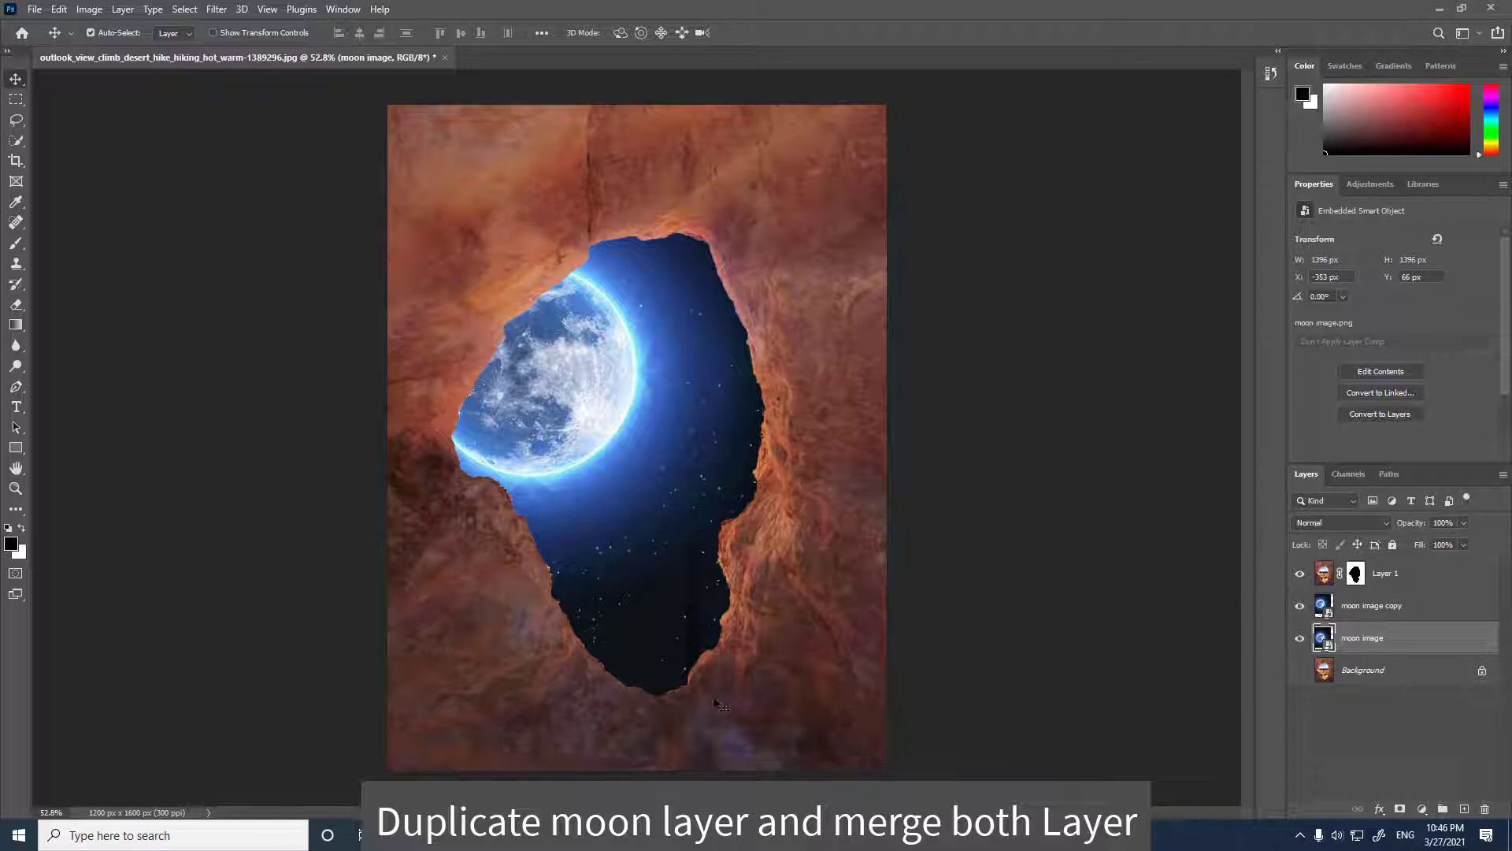
shift+click(1370, 605)
right_click(1357, 610)
click(1197, 620)
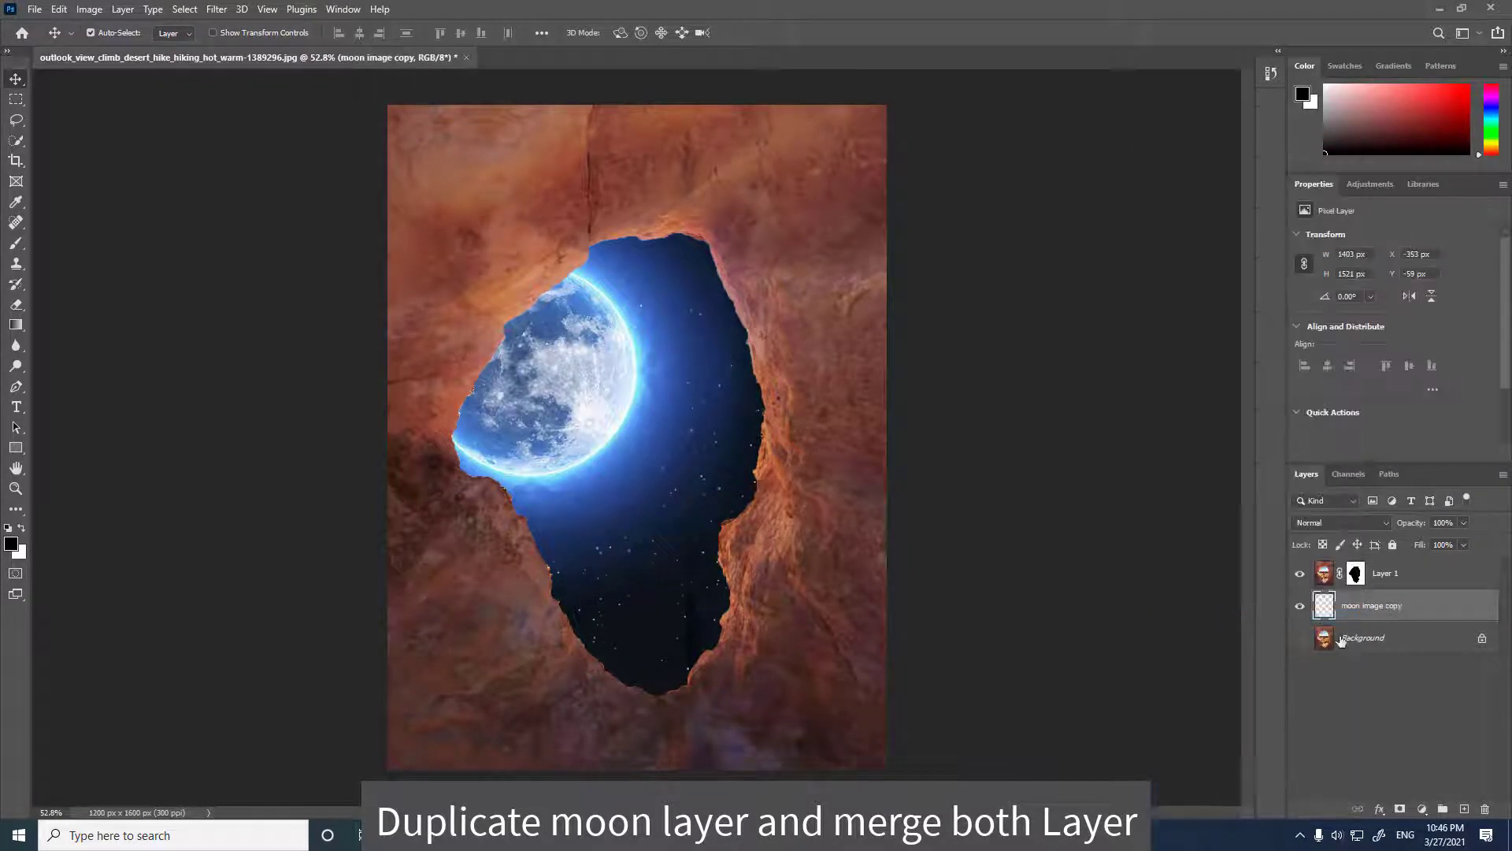
Add a Levels adjustment layer above Layer 1.
click(1394, 574)
click(1369, 183)
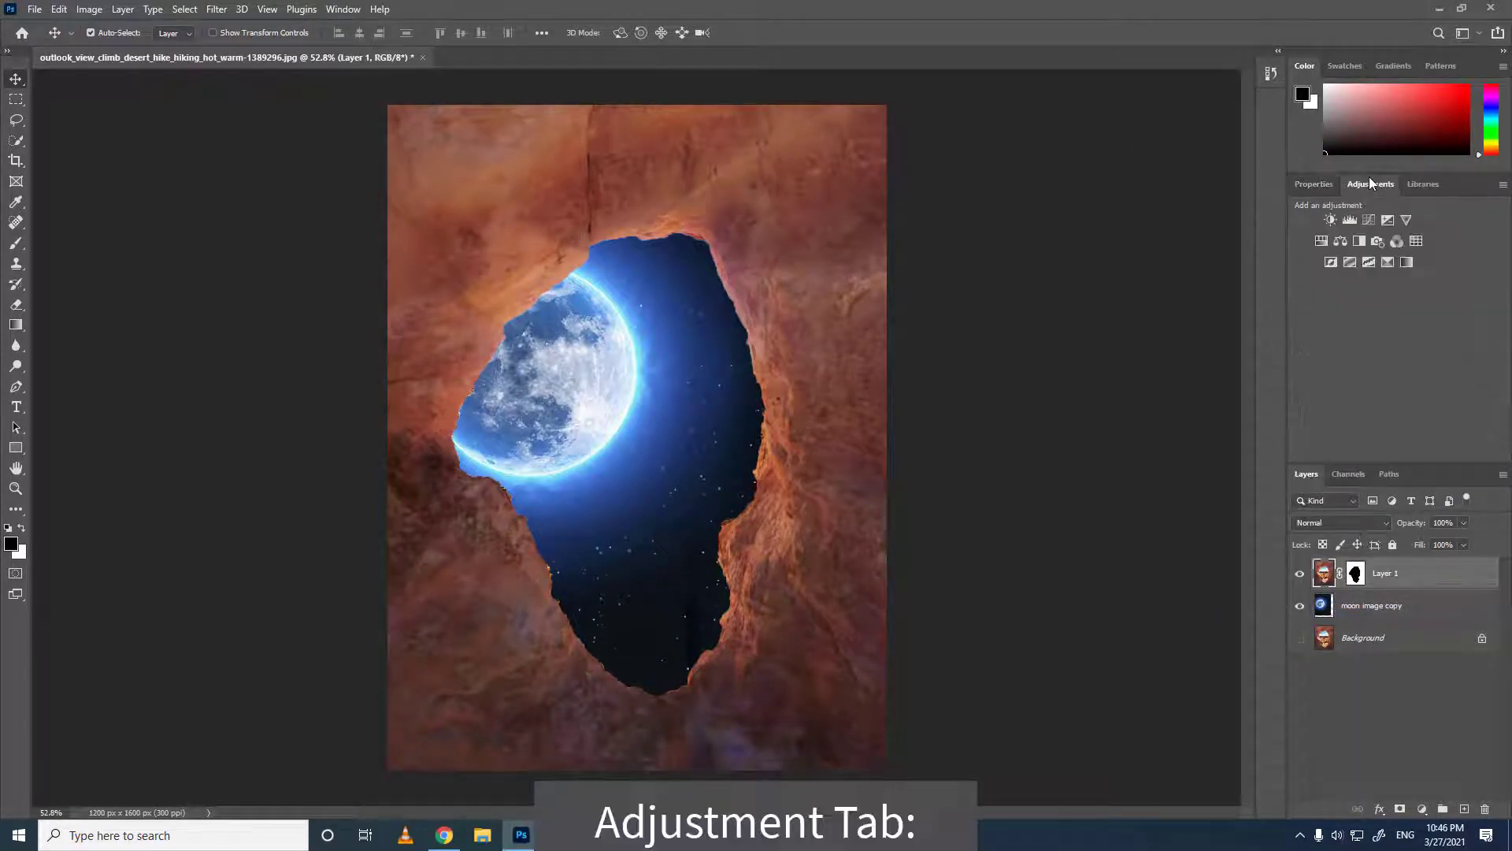
click(1348, 220)
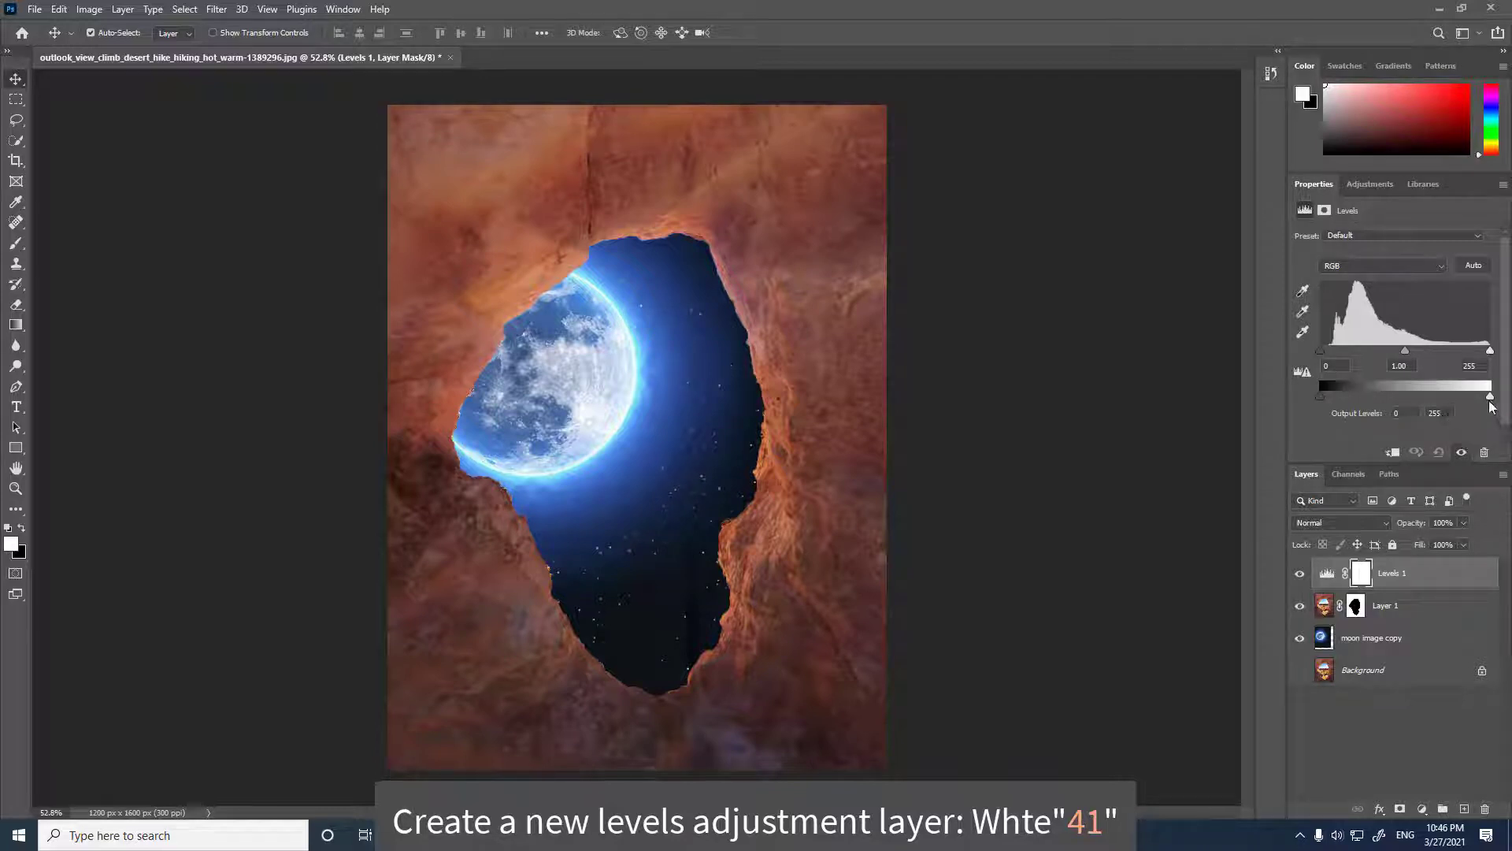
Set the Levels output white value to 31, clip it to Layer 1, and nudge the output slider.
click(1430, 413)
text(31)
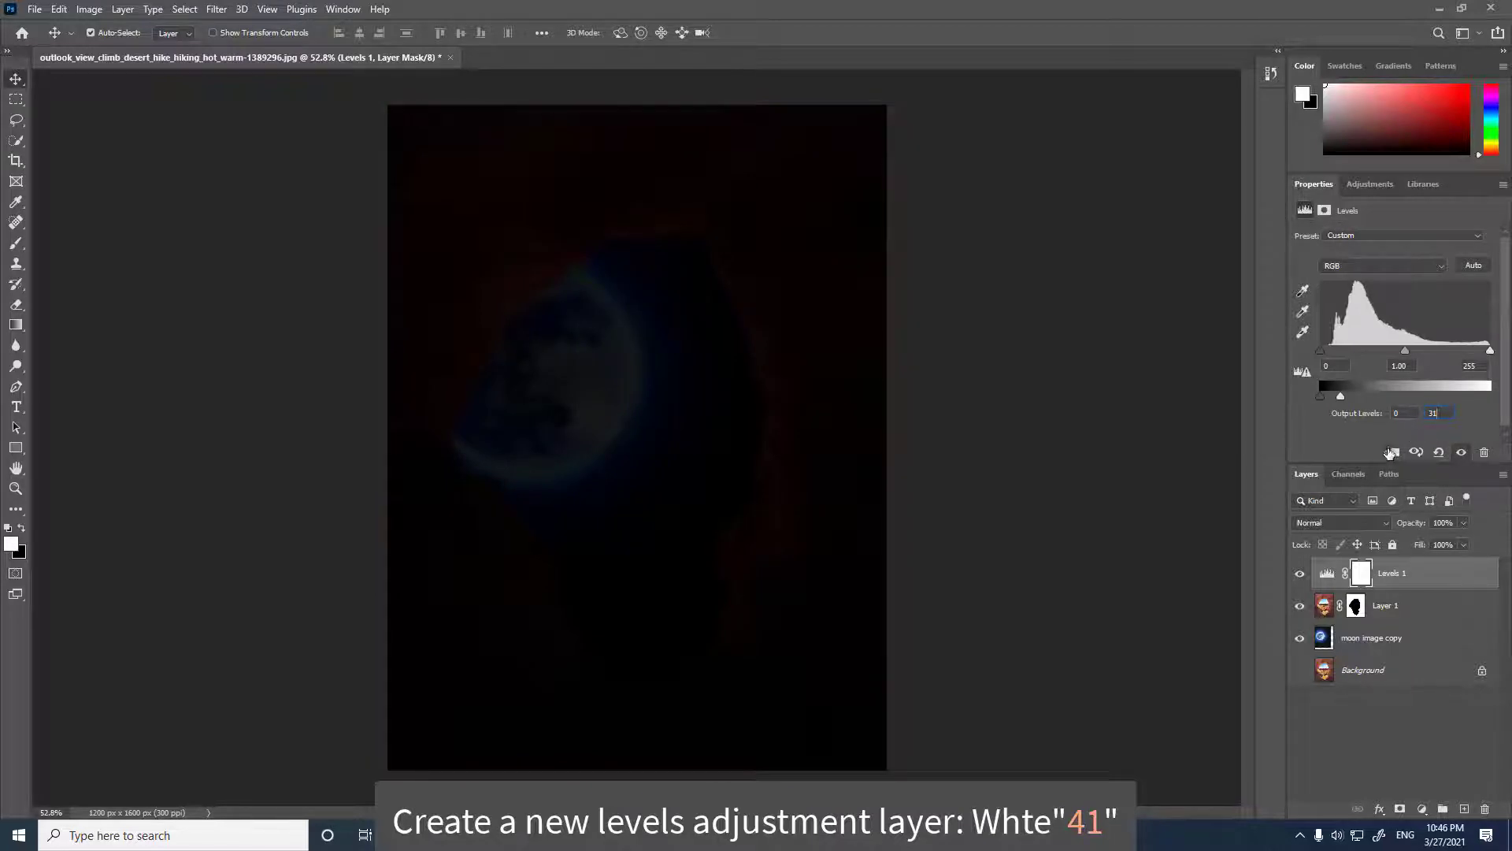
click(1392, 452)
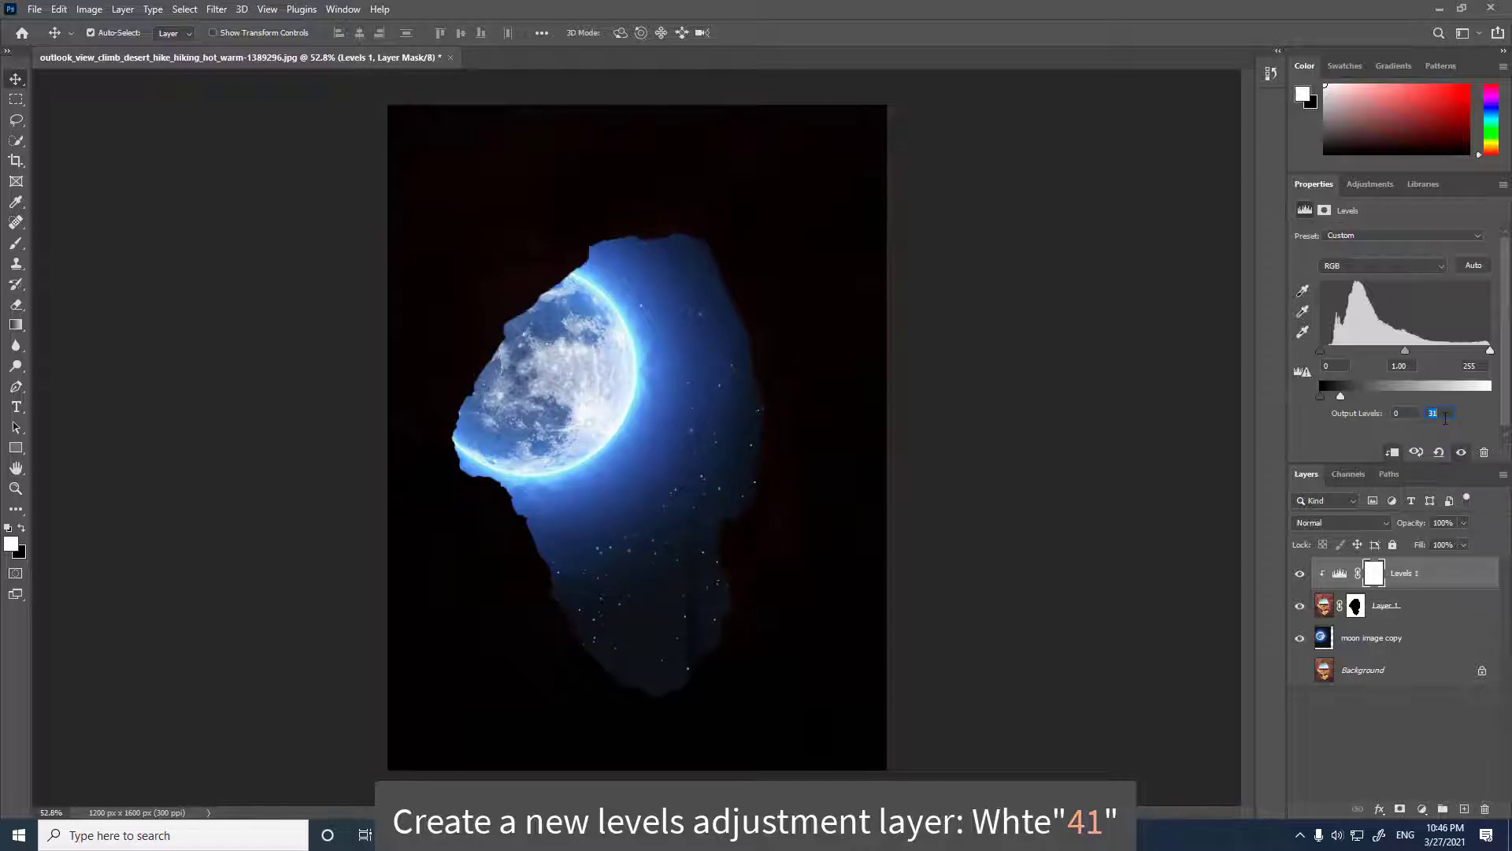
drag(1342, 396, 1349, 396)
Paint black on the Levels mask with a large Brush around the inside of the stone hole.
click(1374, 573)
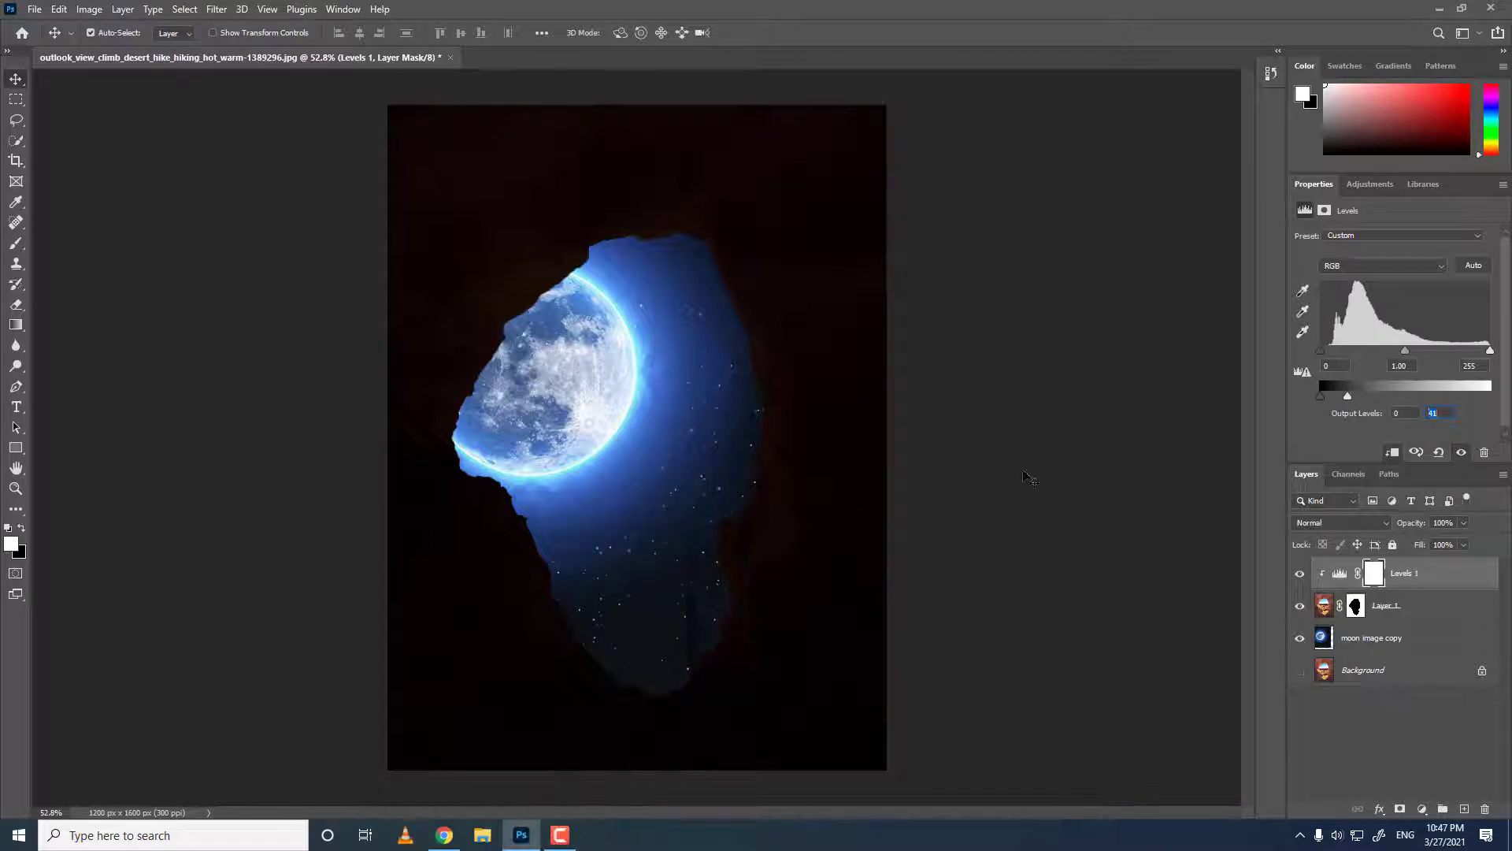
click(17, 245)
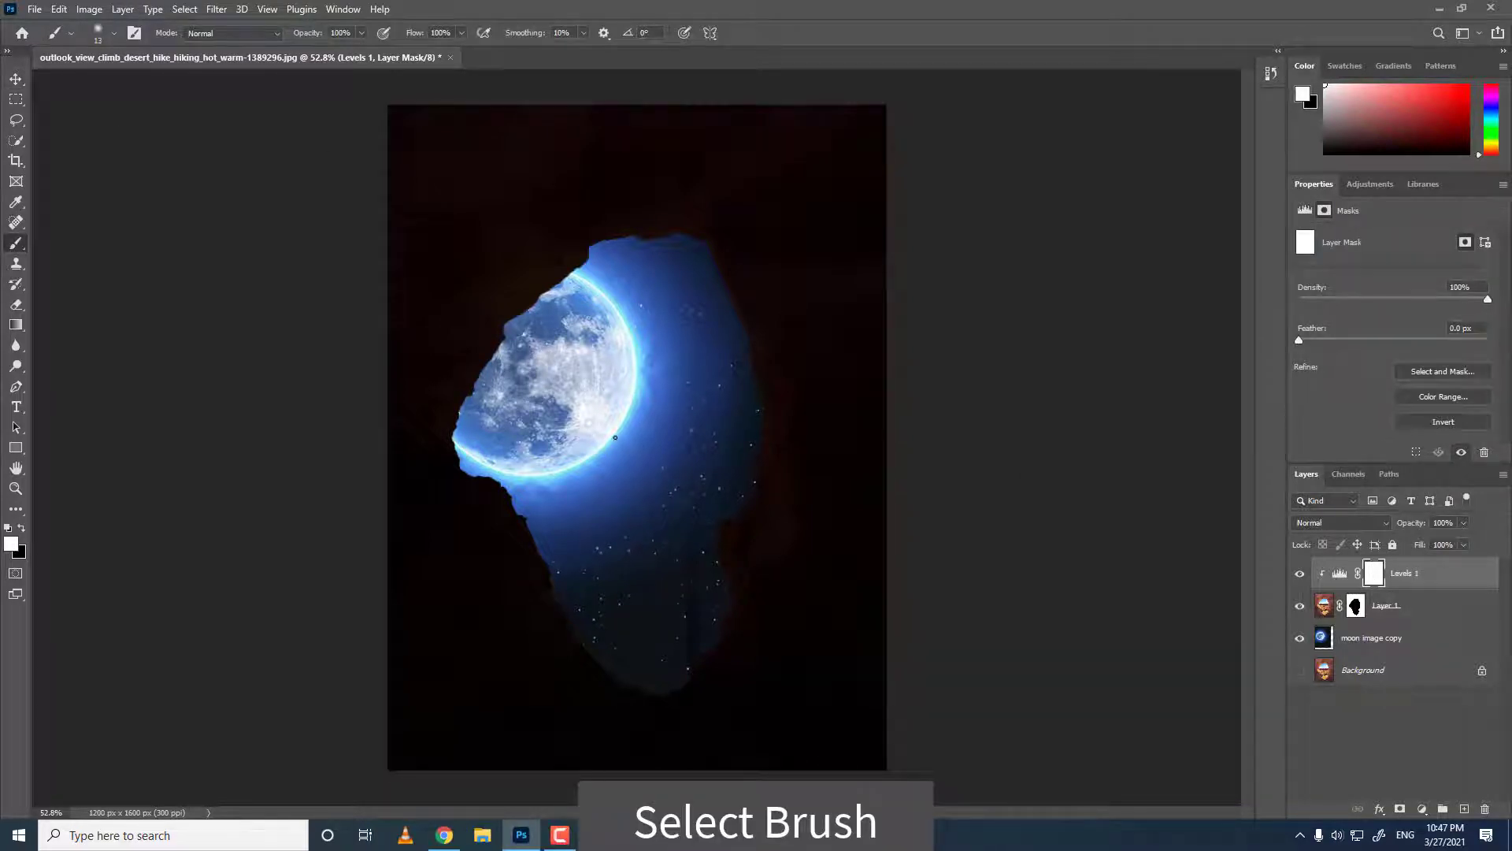
key(bracketright)
key(bracketright)
key(bracketright)
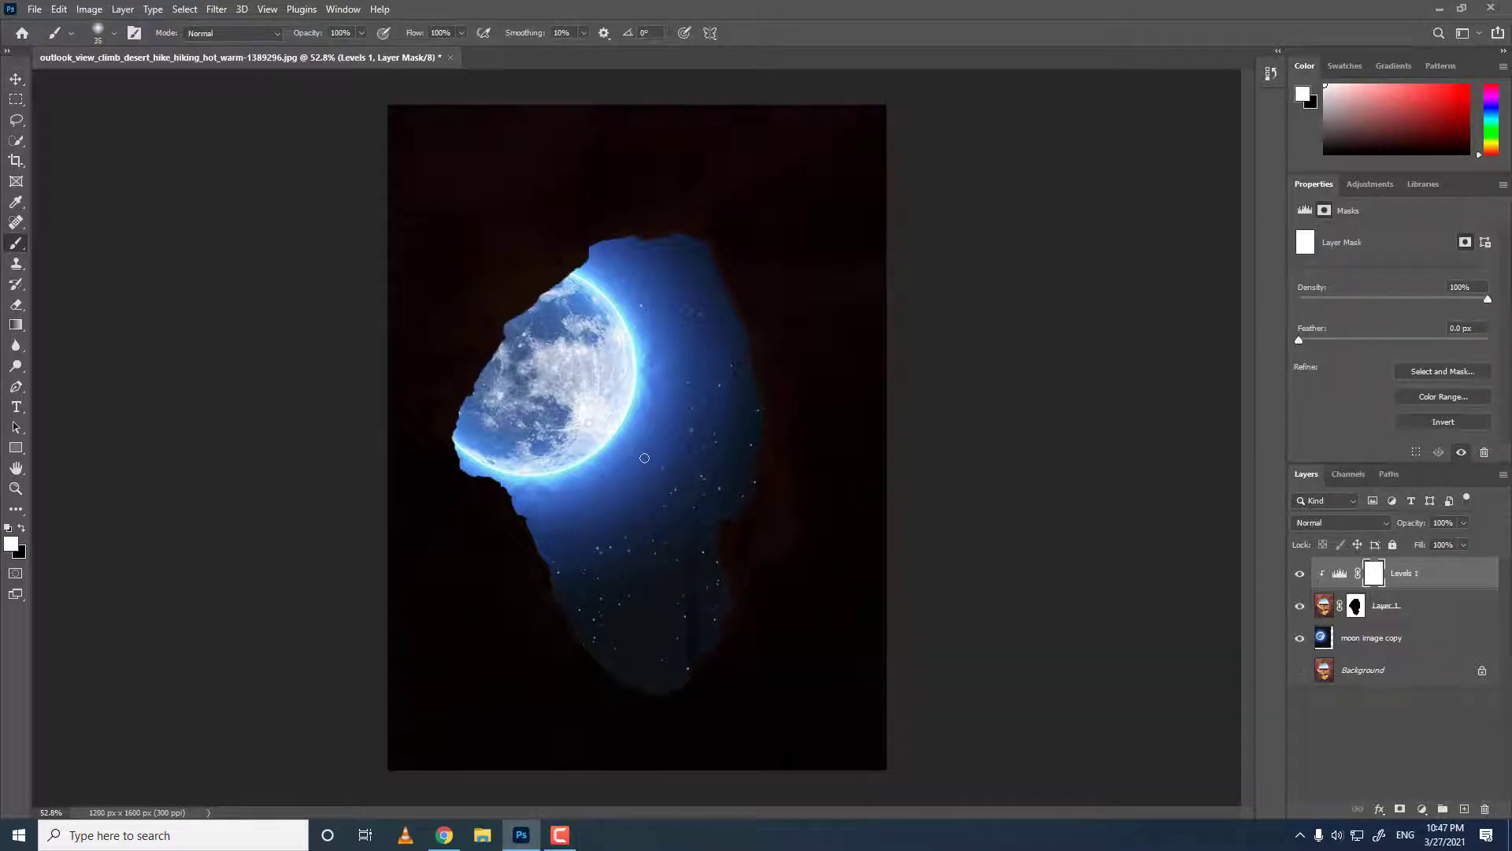
key(bracketright)
key(bracketright)
key(bracketright)
key(bracketright)
key(bracketright)
key(bracketright)
key(bracketright)
key(bracketright)
key(bracketright)
key(bracketright)
key(bracketright)
key(bracketright)
key(bracketright)
key(bracketright)
key(bracketright)
key(bracketright)
key(bracketright)
key(bracketright)
key(bracketright)
key(bracketright)
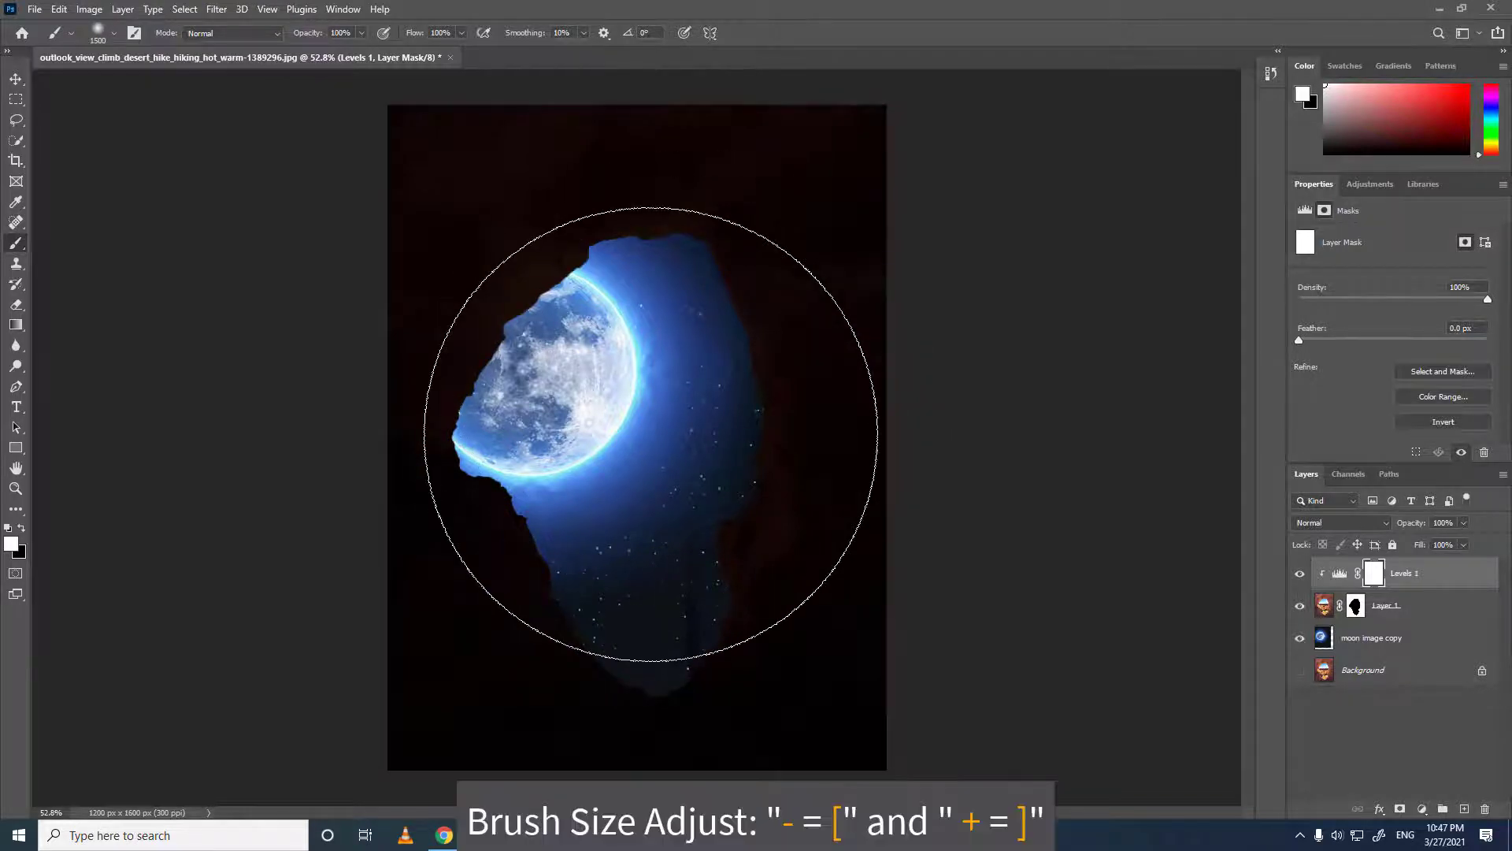
key(bracketleft)
key(bracketleft)
key(bracketleft)
key(bracketleft)
key(bracketleft)
key(bracketleft)
key(bracketleft)
key(bracketleft)
key(bracketleft)
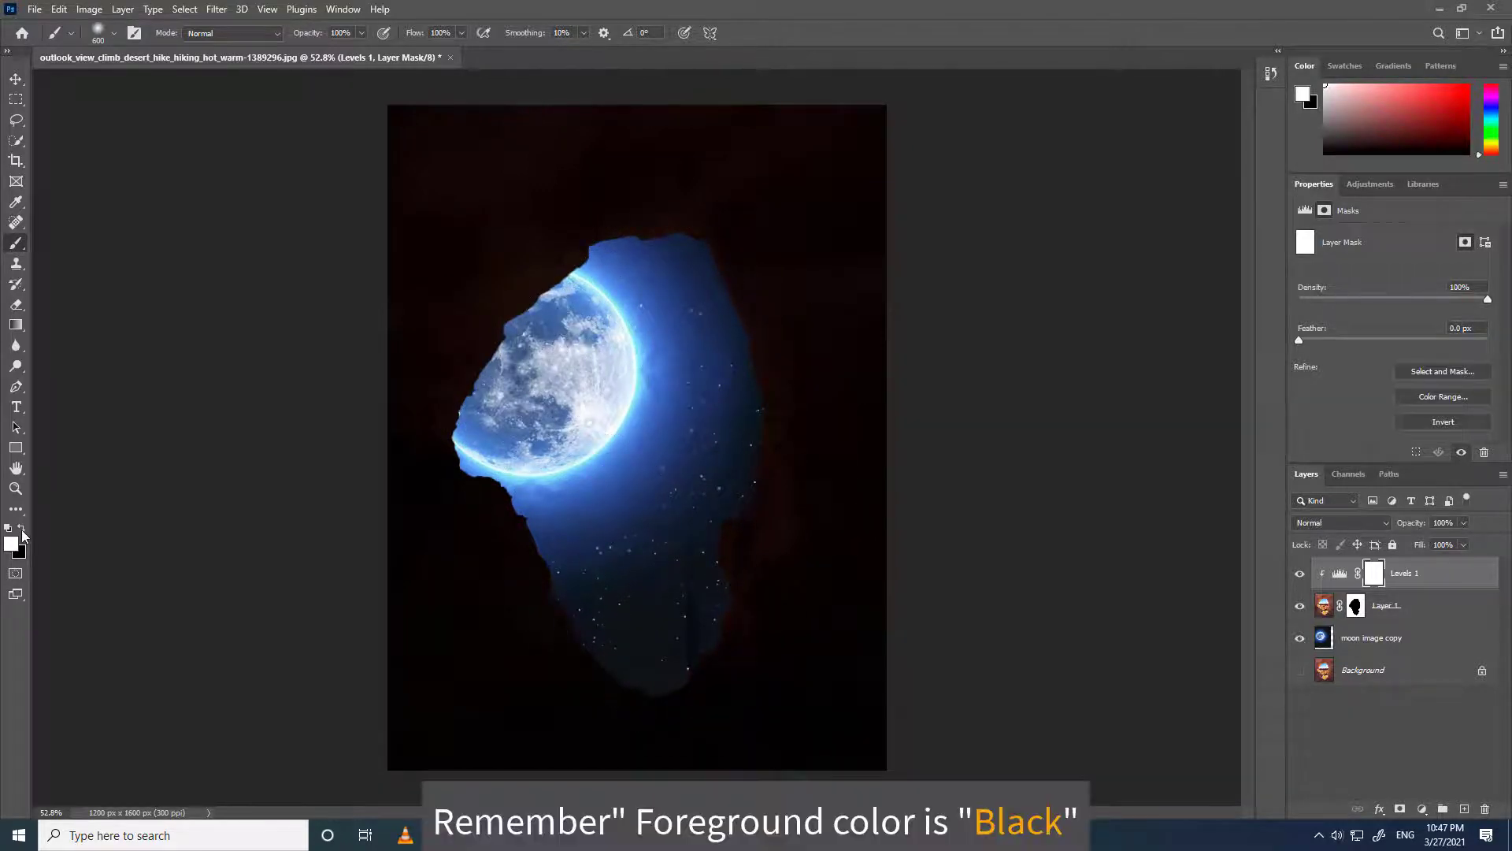
key(x)
mouse_move(496, 492)
mouse_down()
mouse_move(574, 388)
mouse_move(557, 405)
mouse_move(570, 358)
mouse_up()
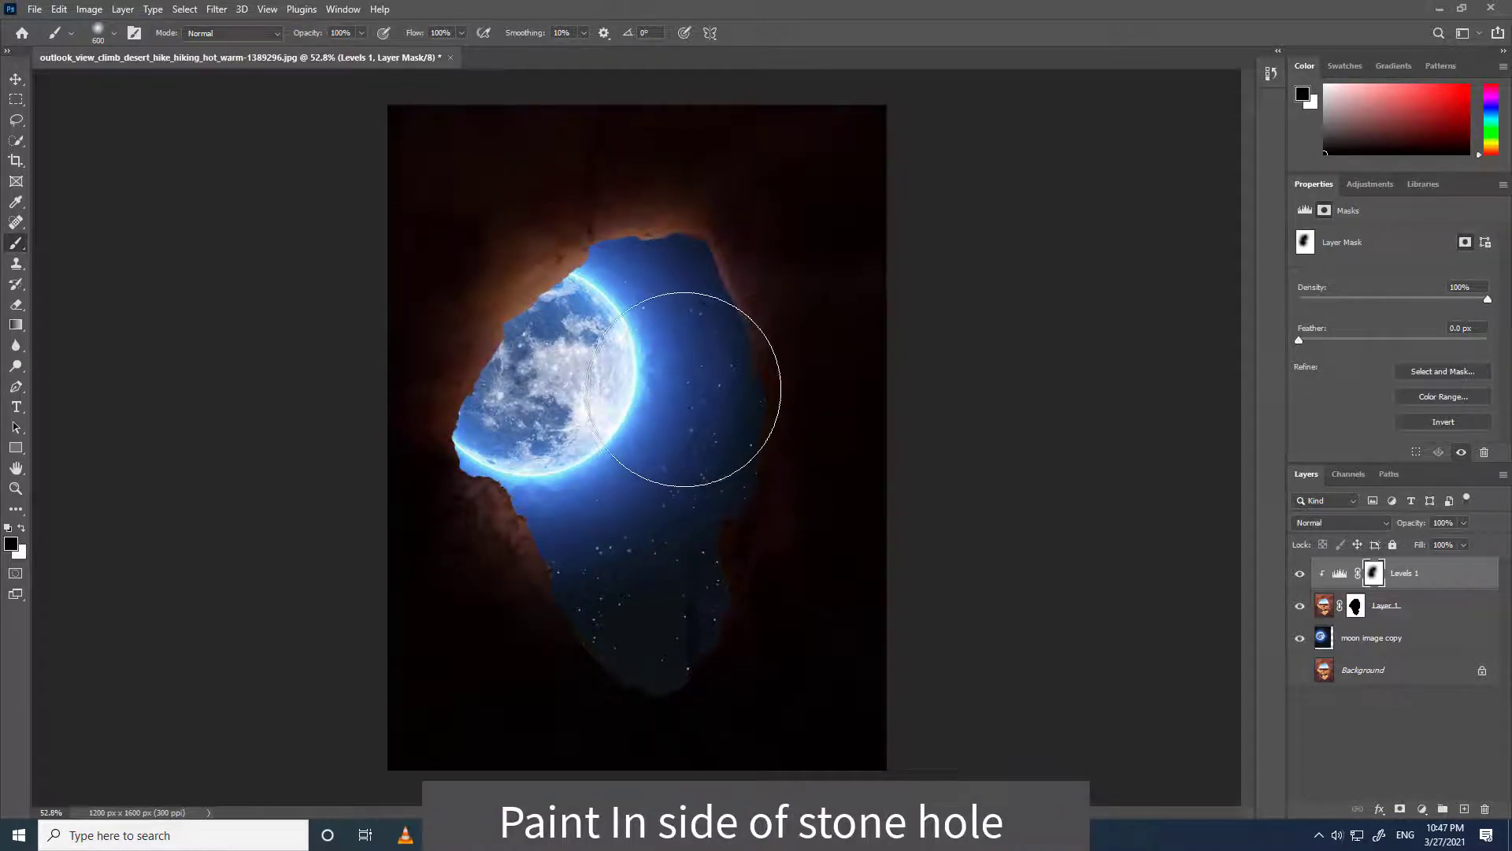
mouse_move(676, 423)
mouse_down()
mouse_move(666, 454)
mouse_move(686, 512)
mouse_move(659, 578)
mouse_move(665, 630)
mouse_move(560, 630)
mouse_up()
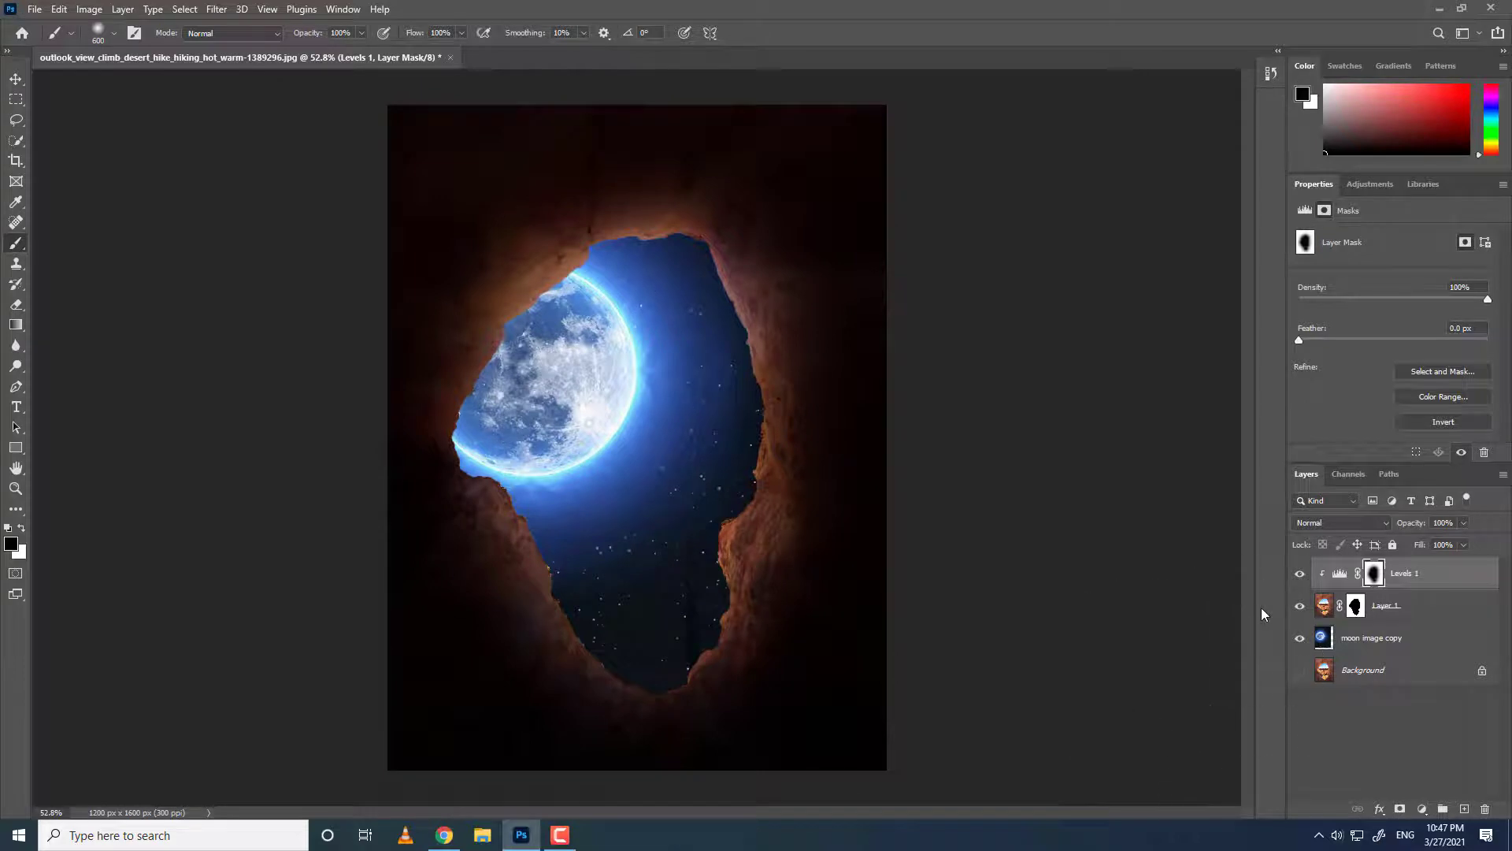
Add a Hue/Saturation adjustment layer, clip it to the layer below, and set its saturation to -60.
click(1370, 183)
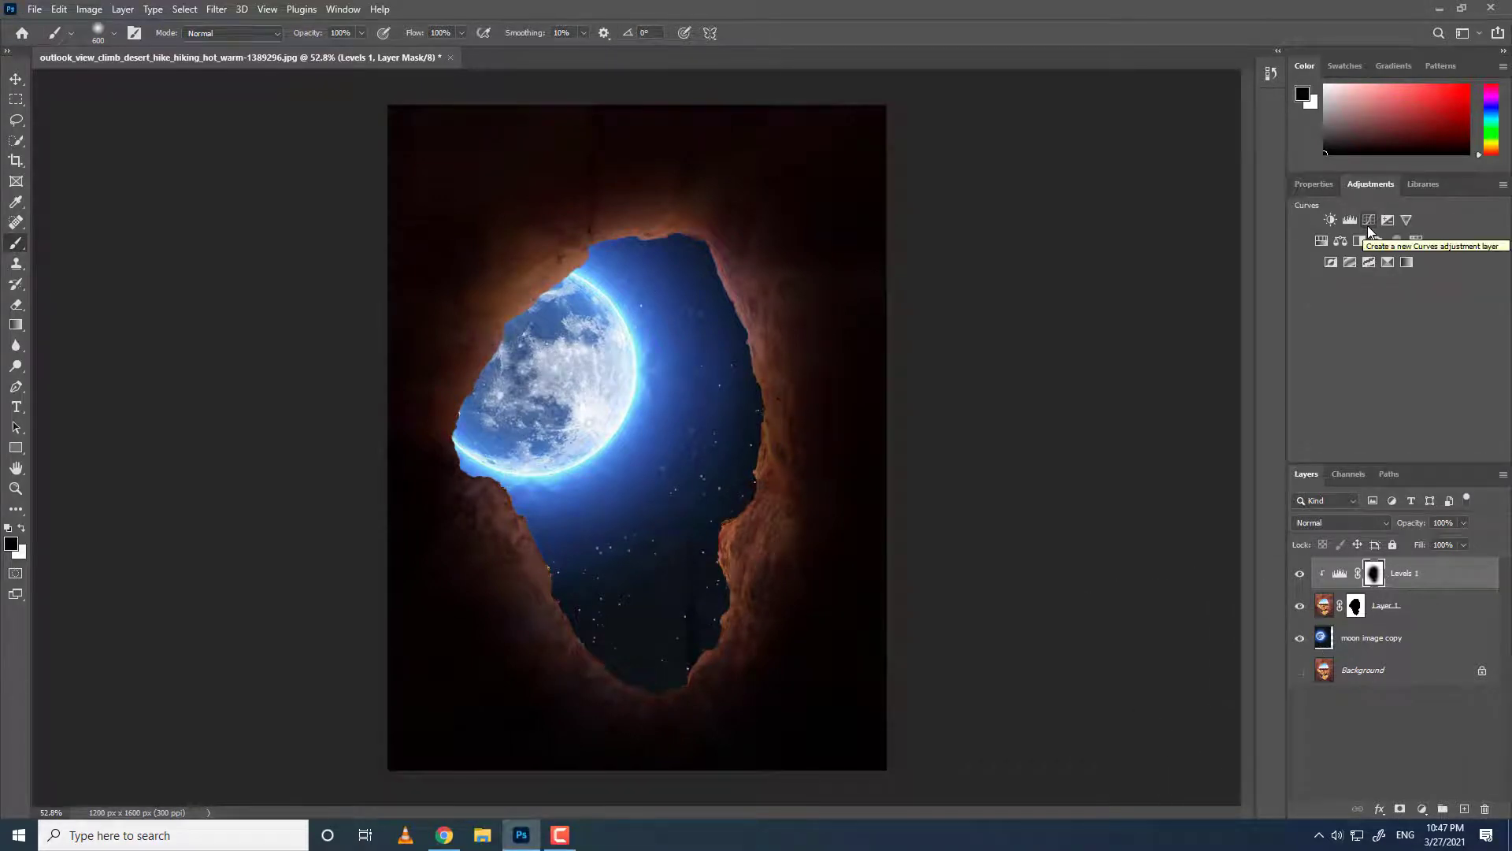
click(1321, 244)
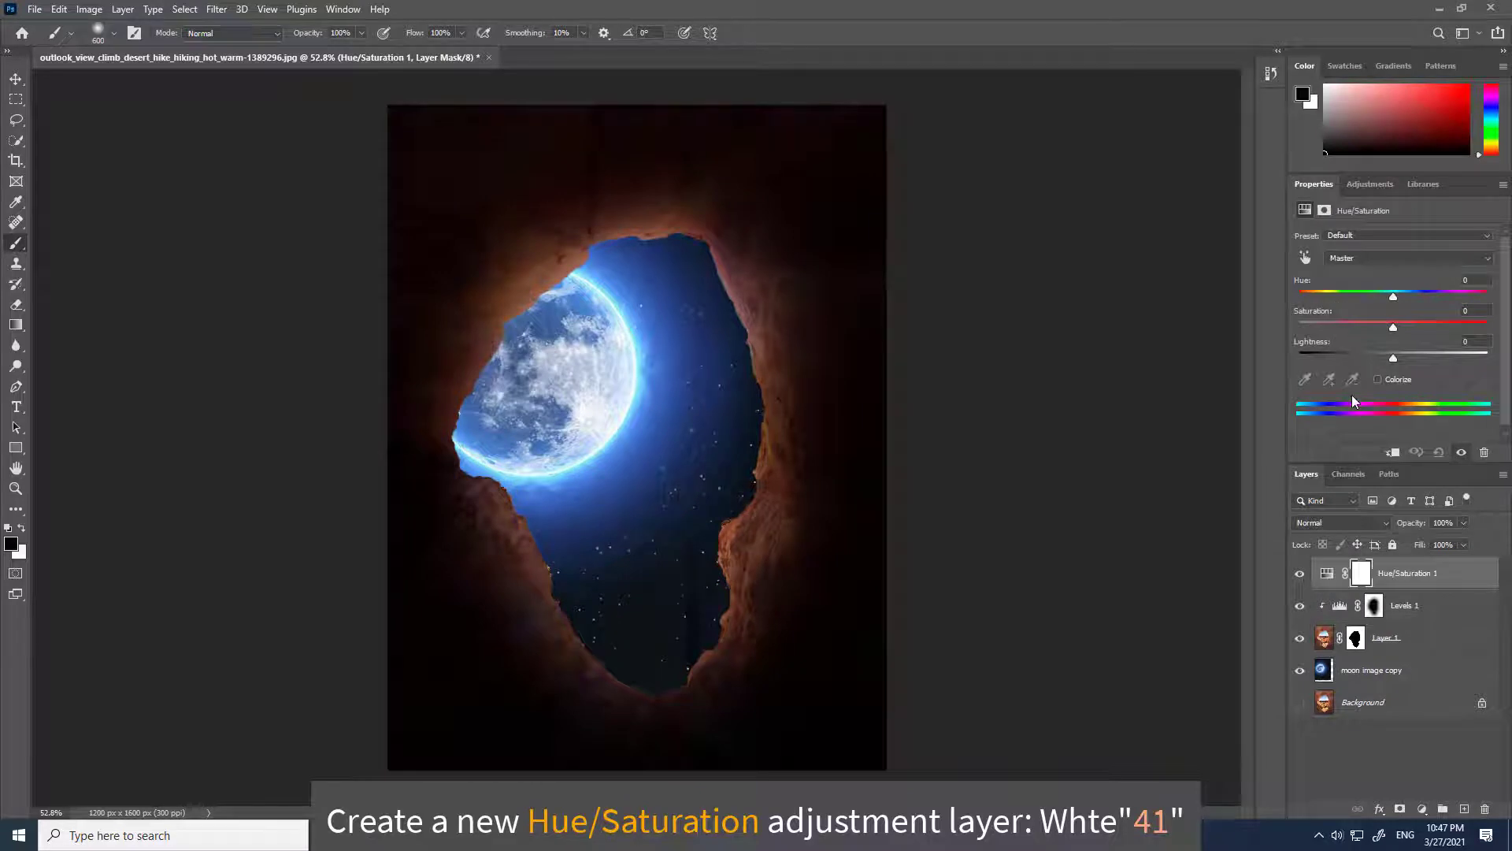
click(1390, 454)
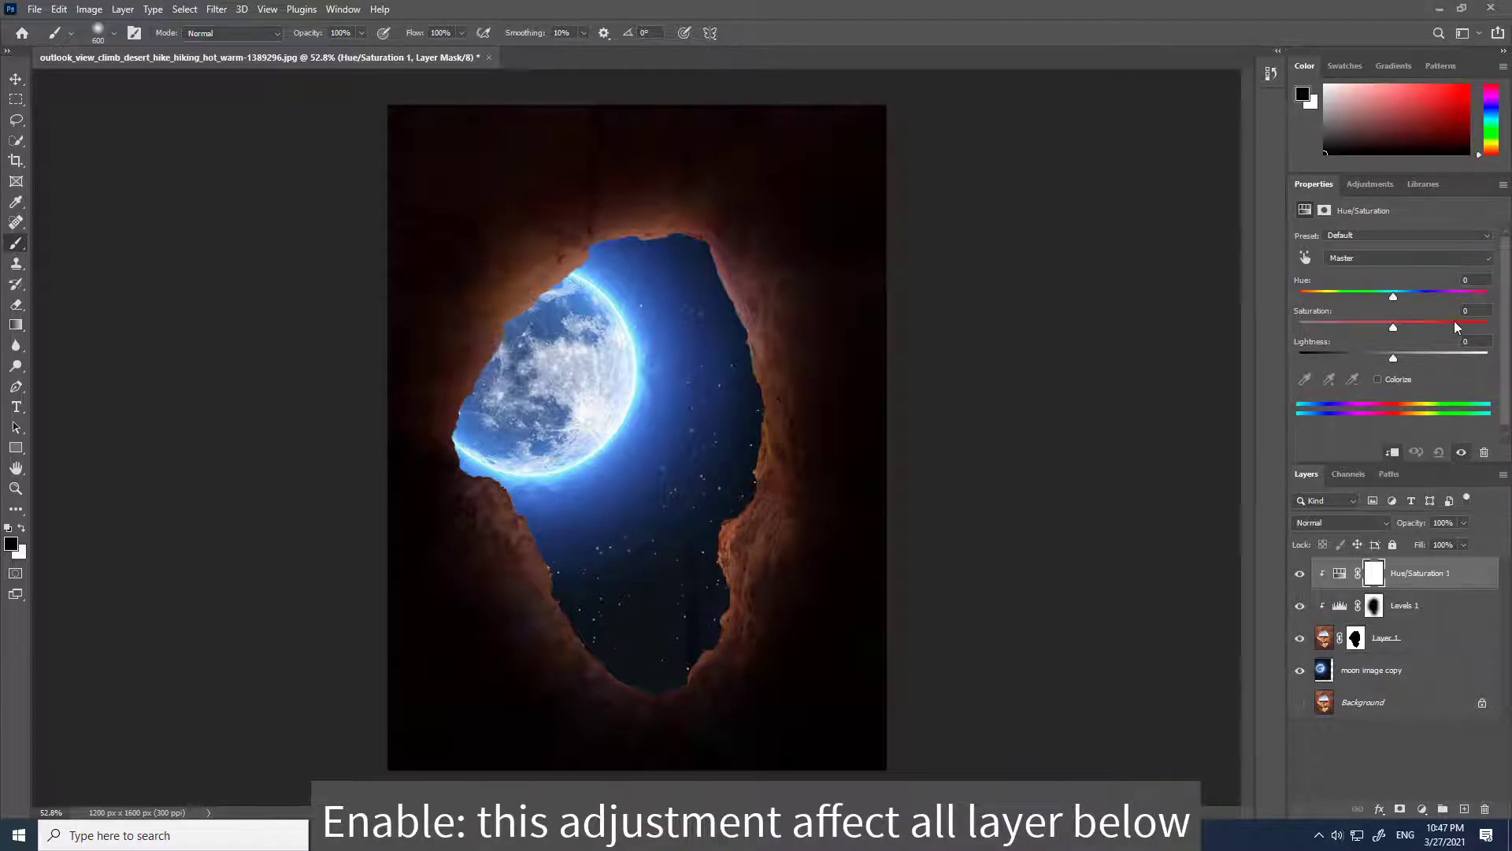
click(1475, 310)
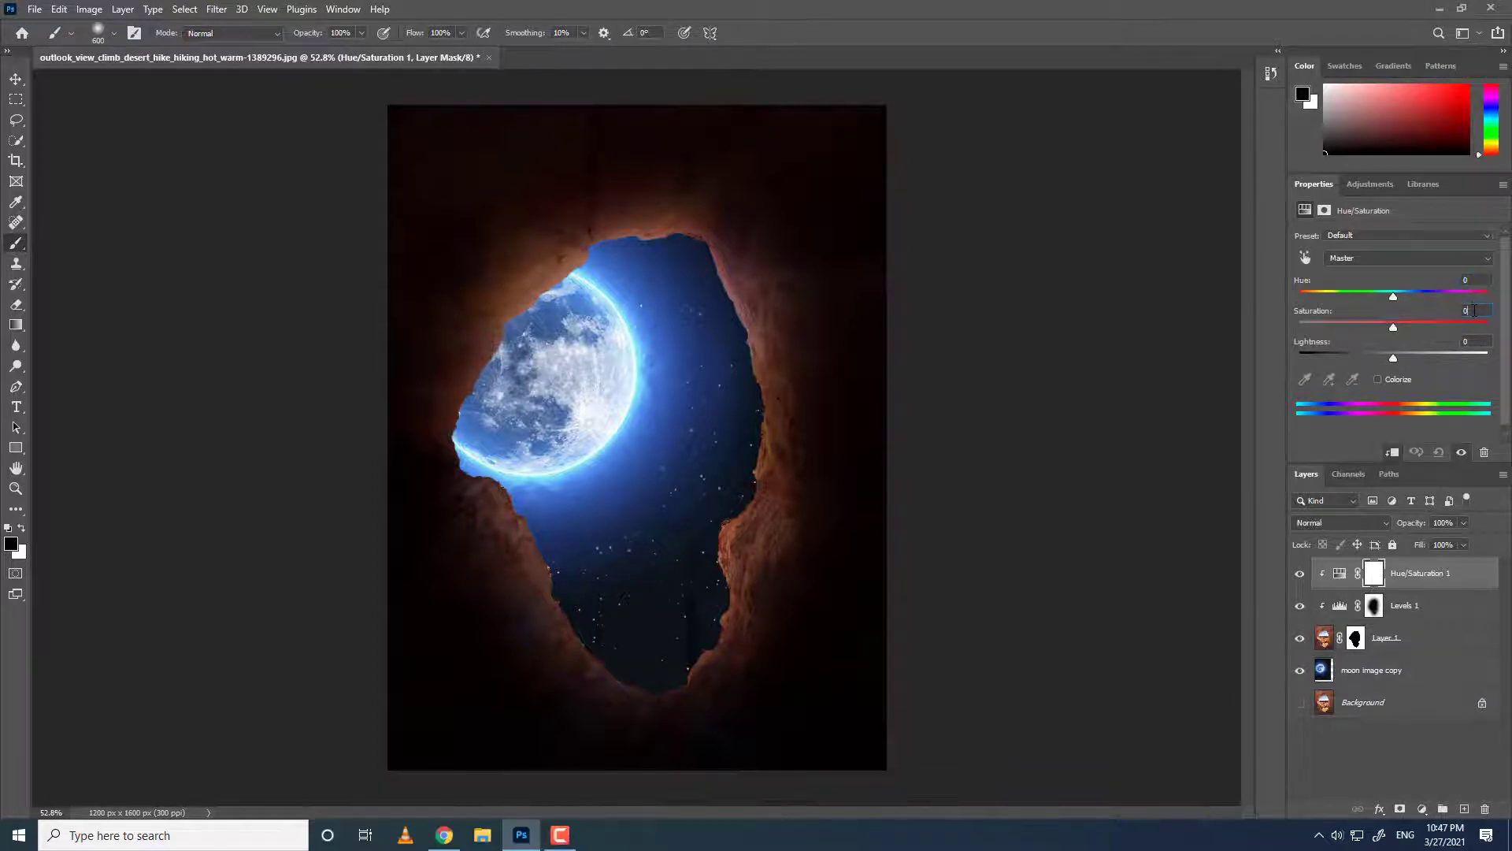
text(-)
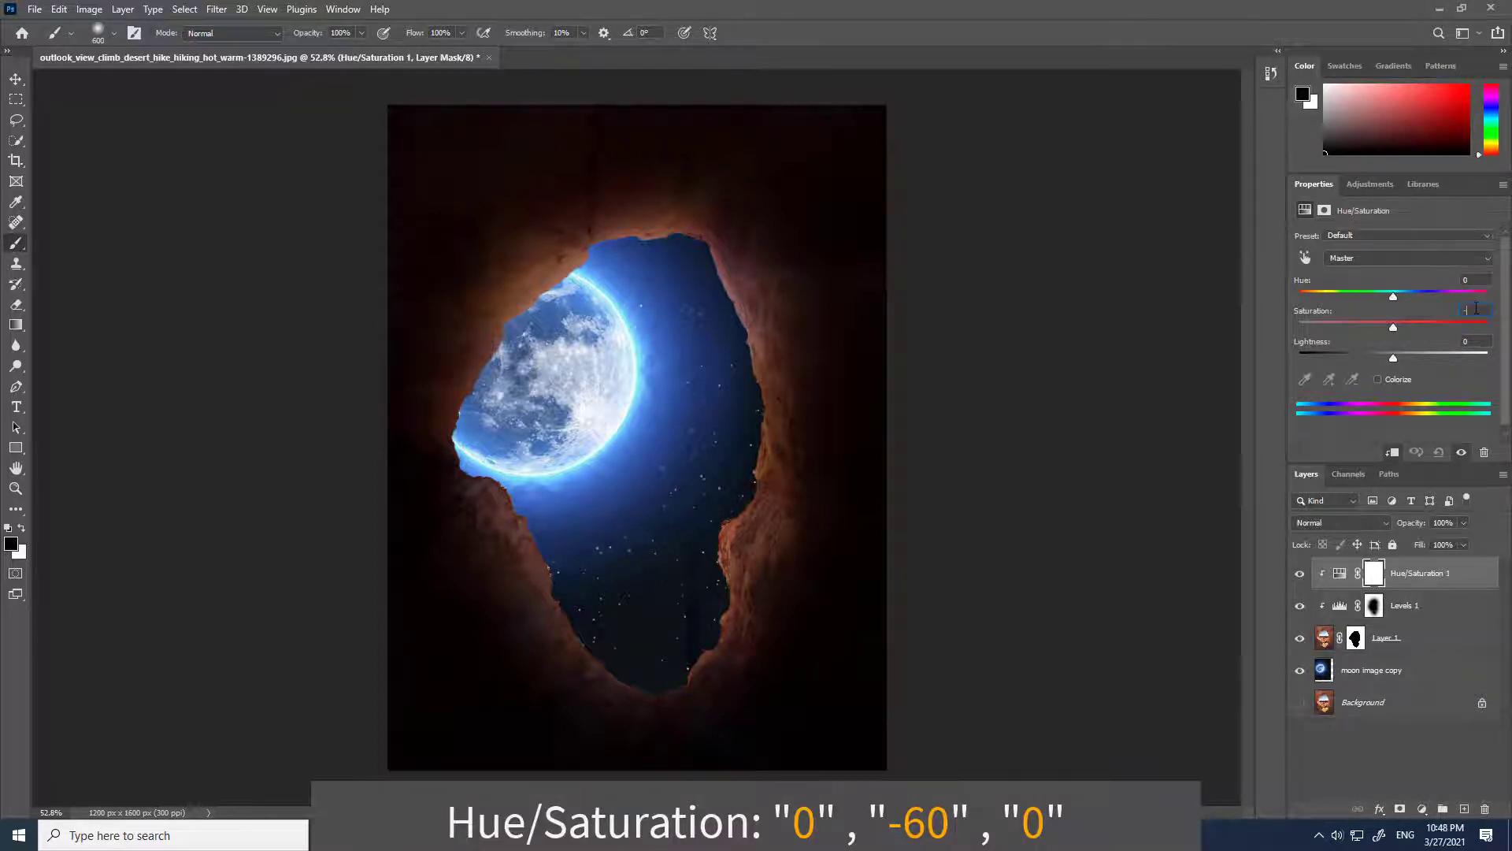
text(60)
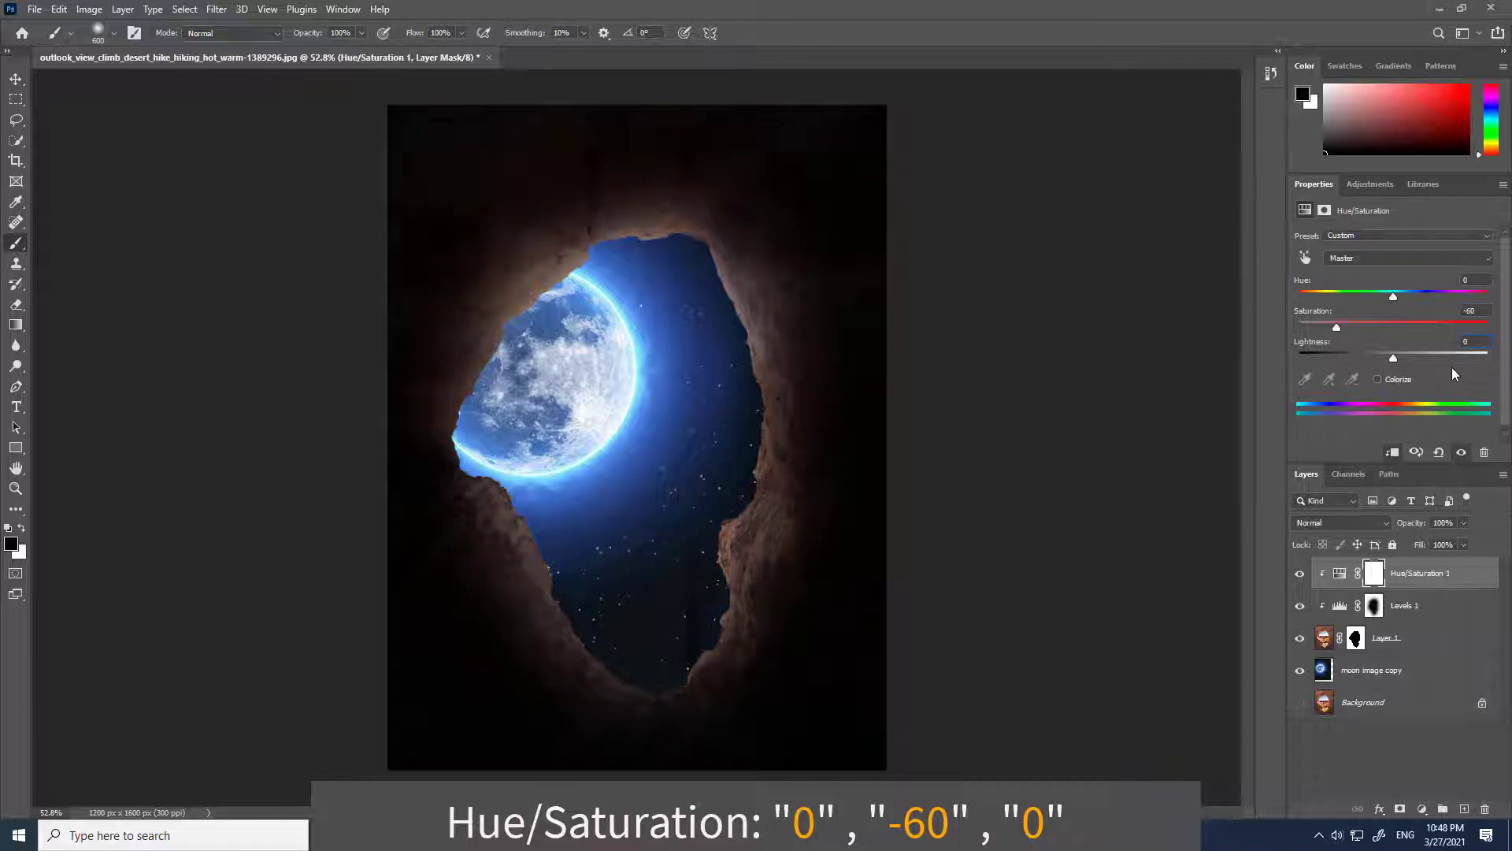
Add a second clipped Hue/Saturation layer with Colorize enabled, hue 200 and saturation 70.
click(1367, 186)
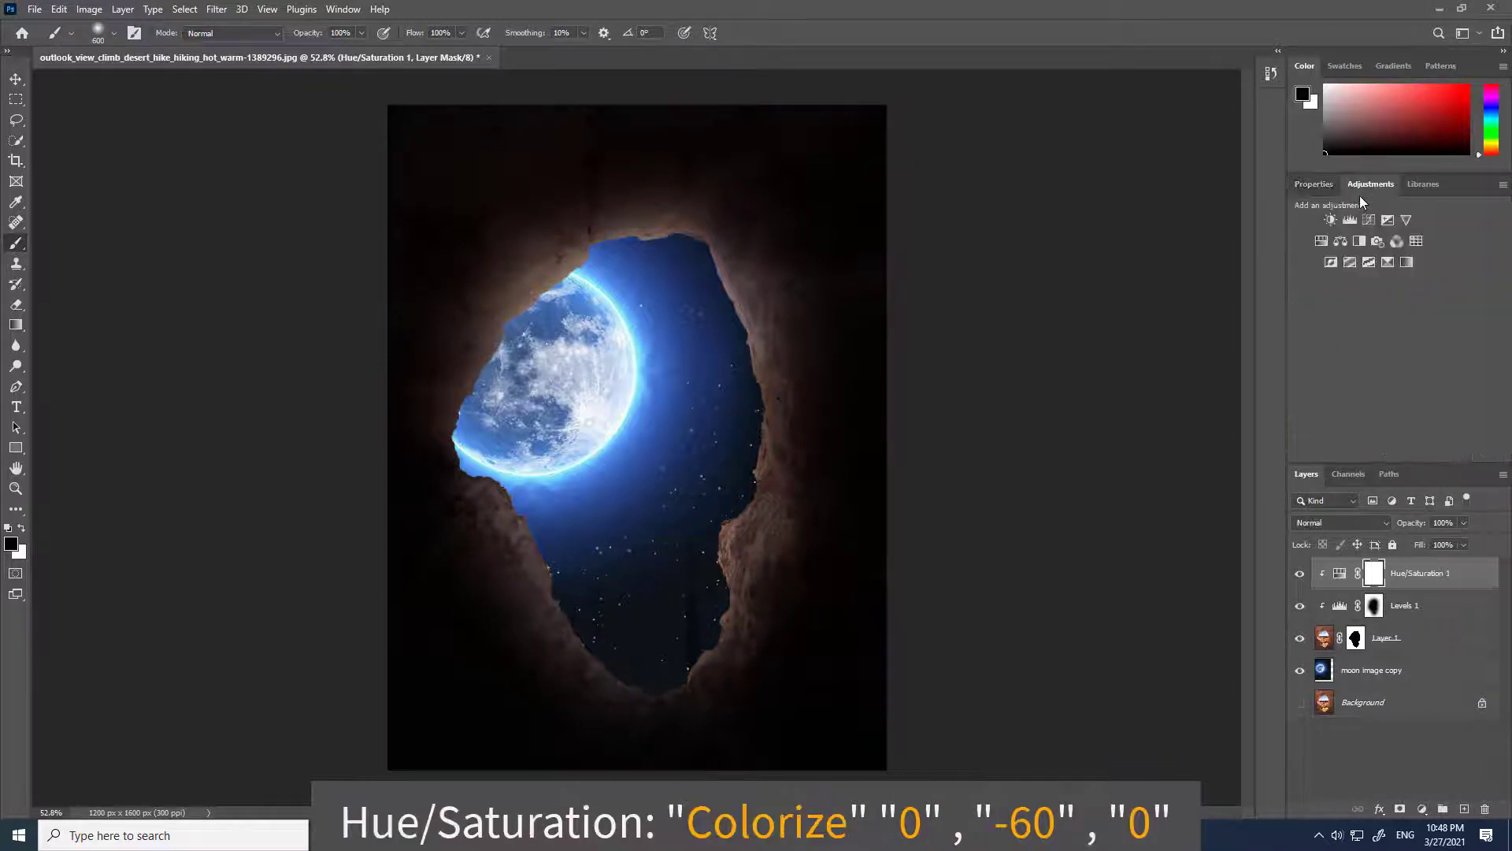
click(1321, 242)
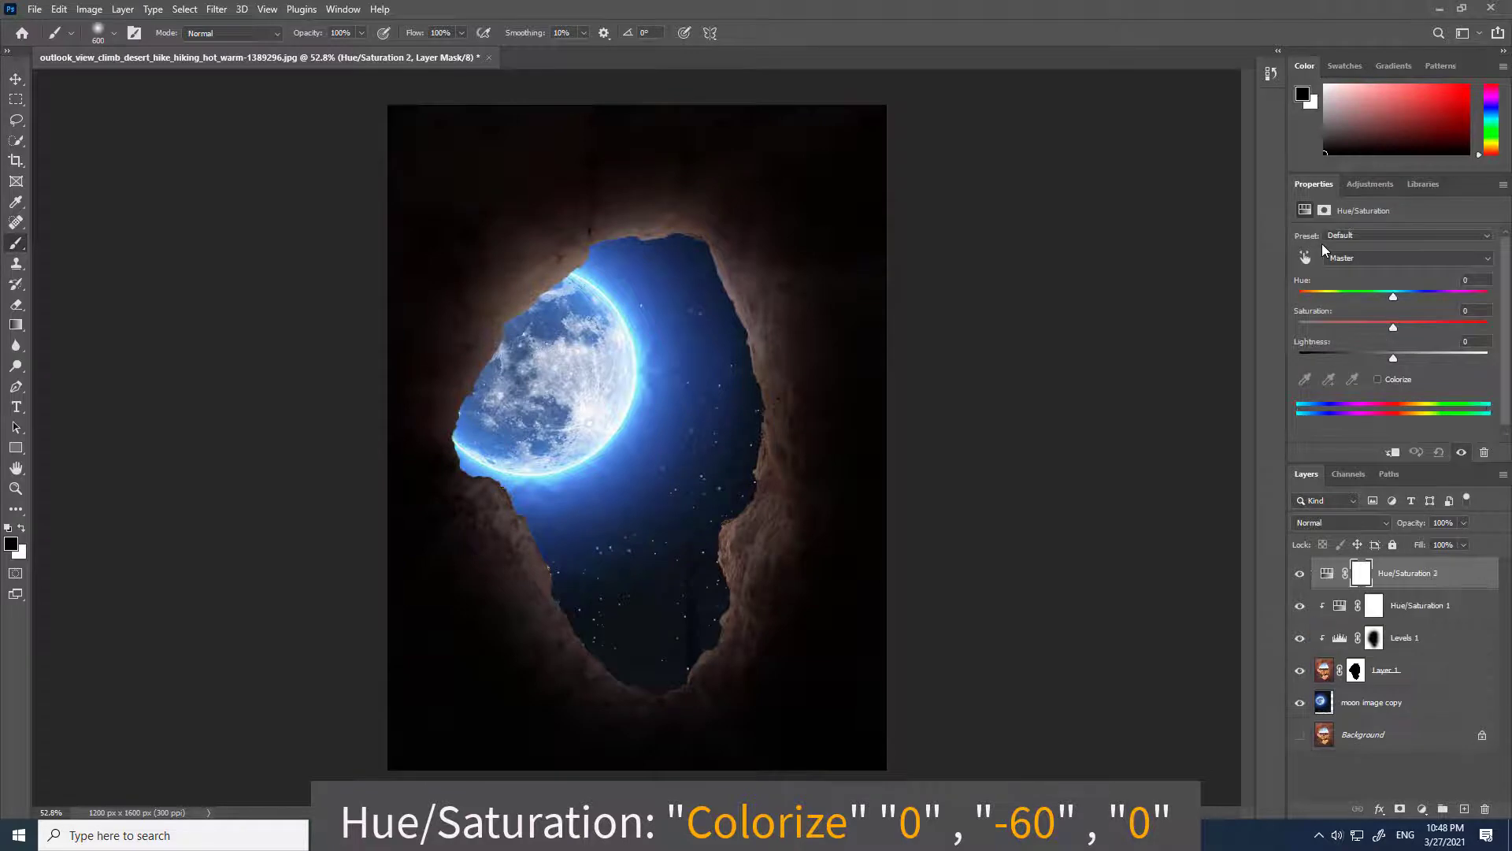
click(1378, 379)
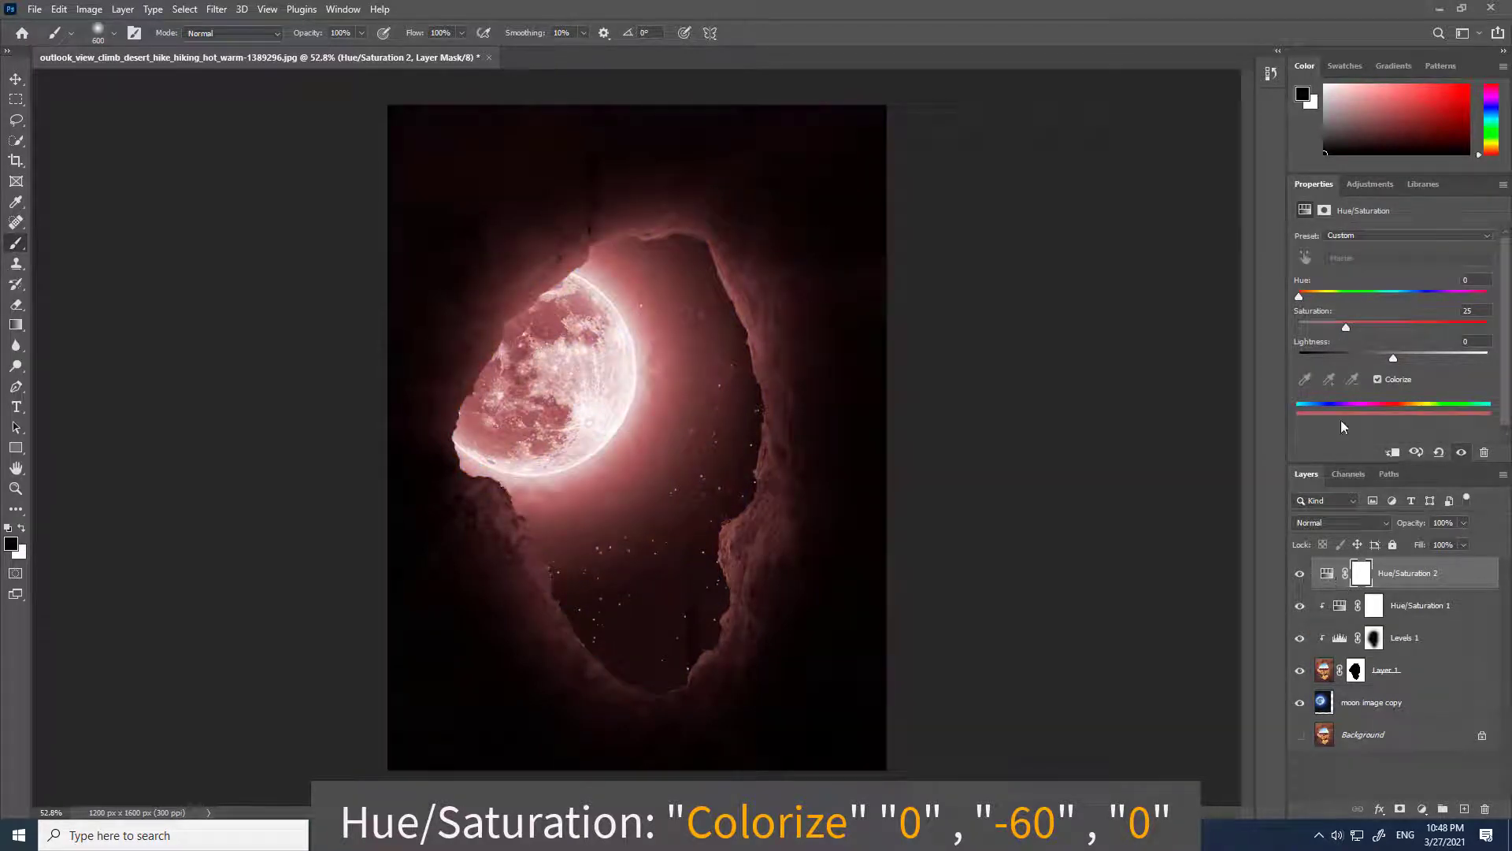
click(1391, 452)
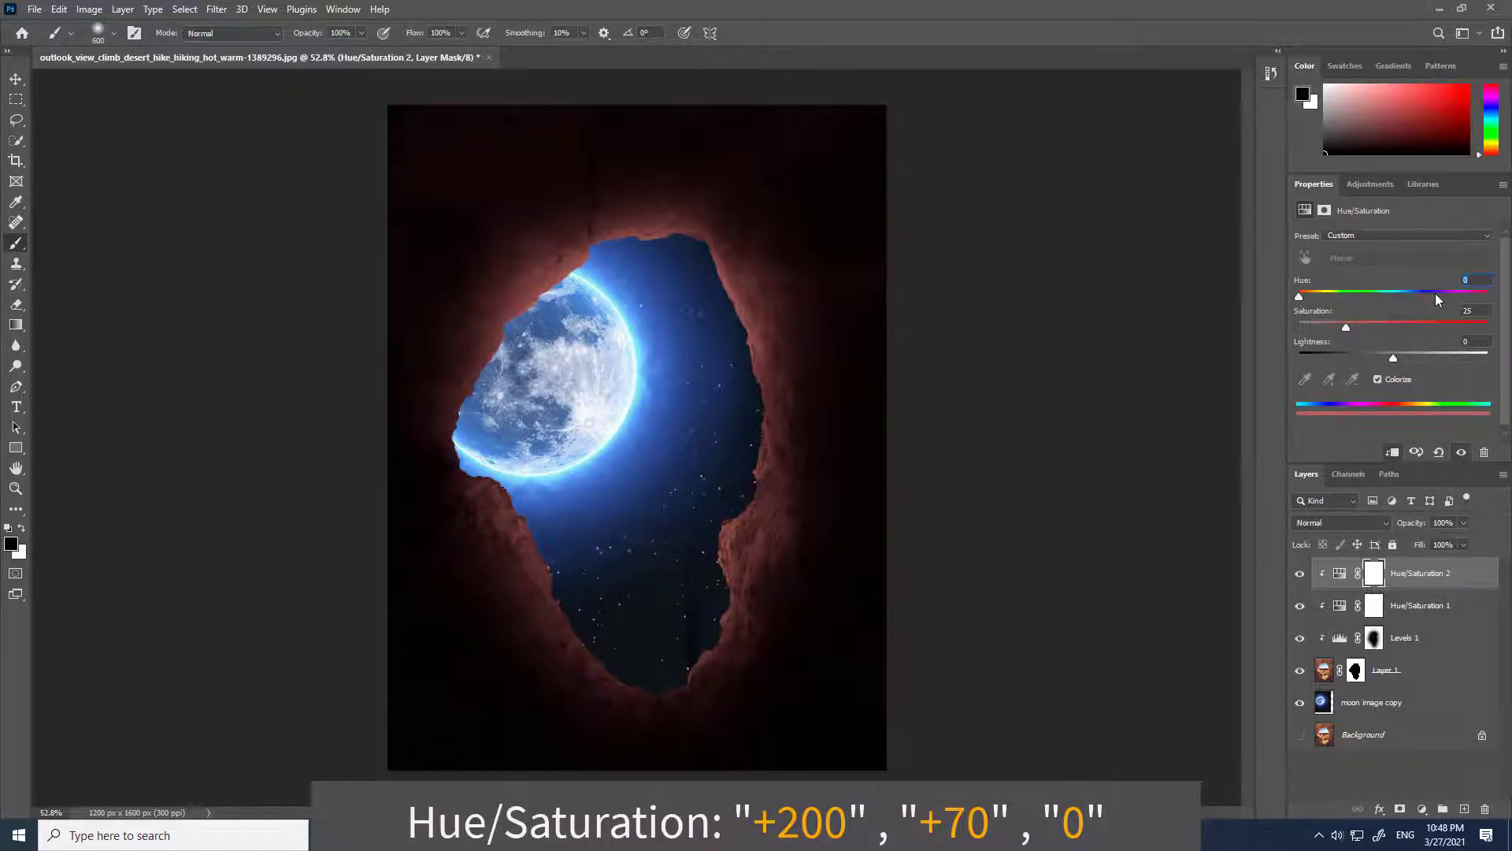
text(20)
text(70)
click(1476, 341)
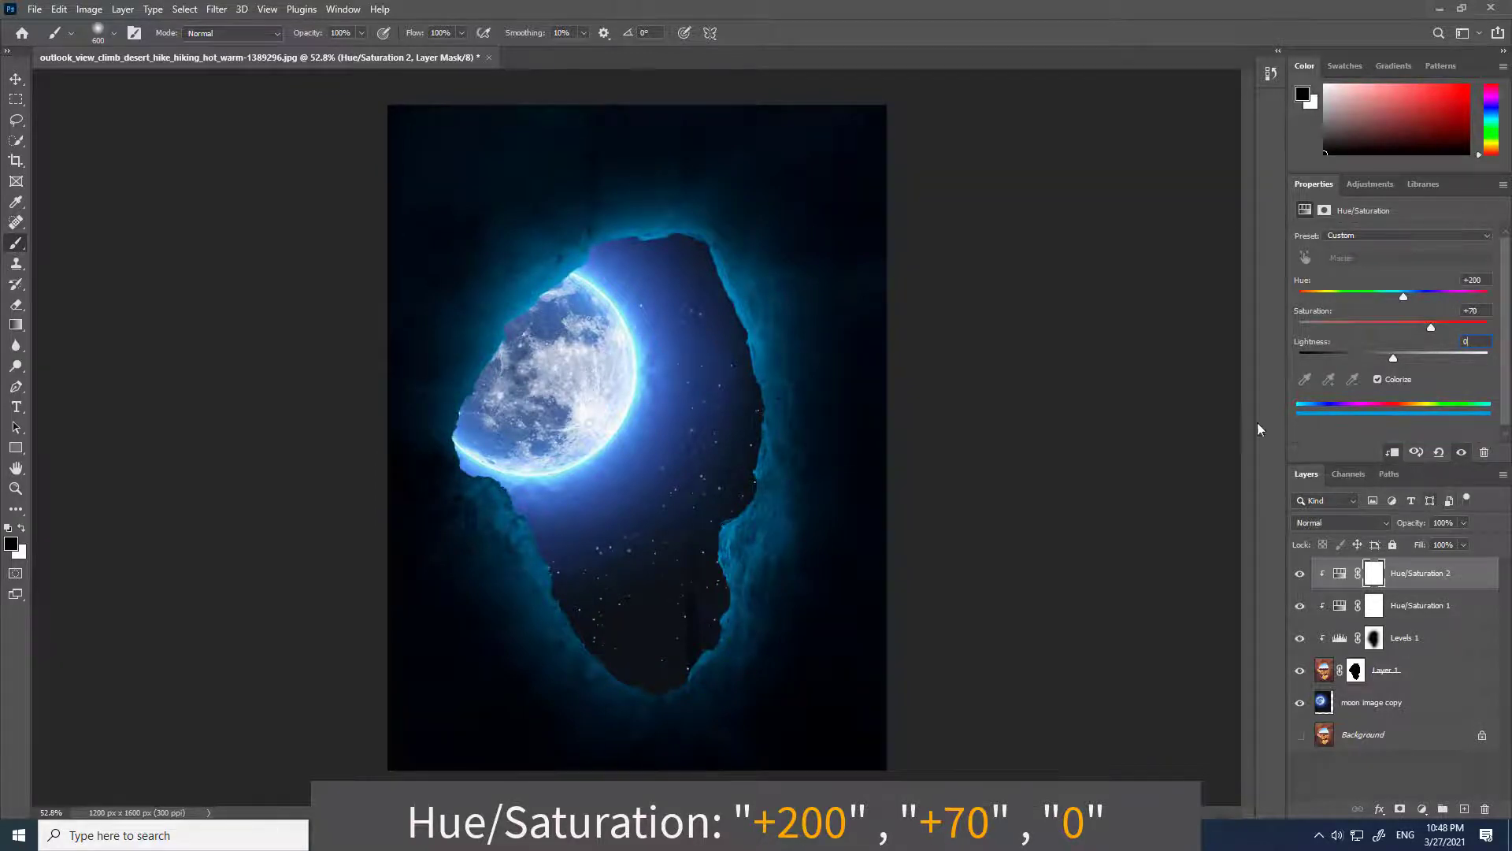
Place the pexels-pawan-yadav-2577274 hiker photo as an embedded image and commit the placement.
click(36, 10)
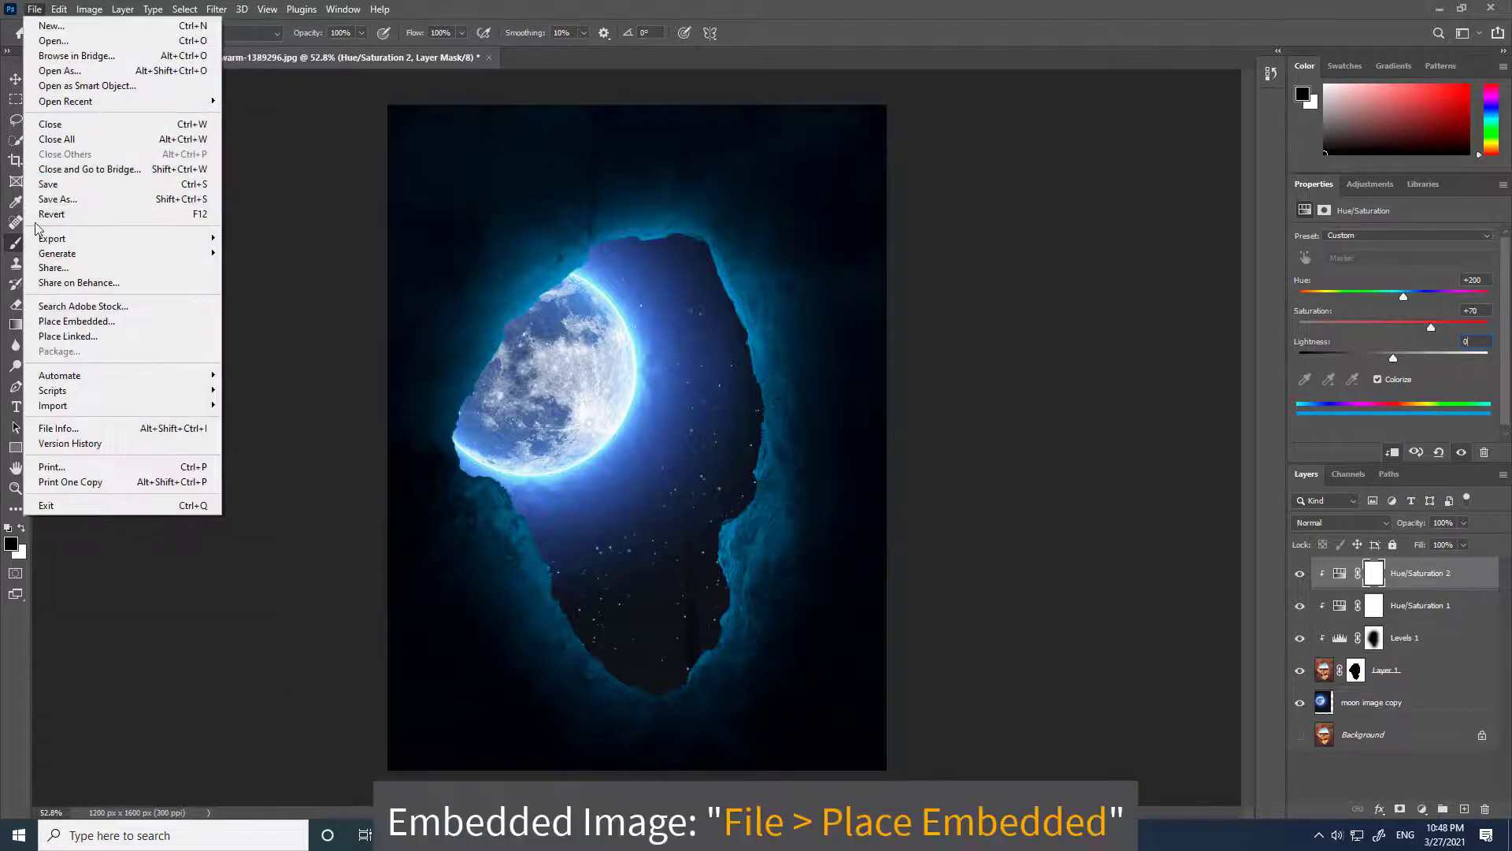
click(55, 321)
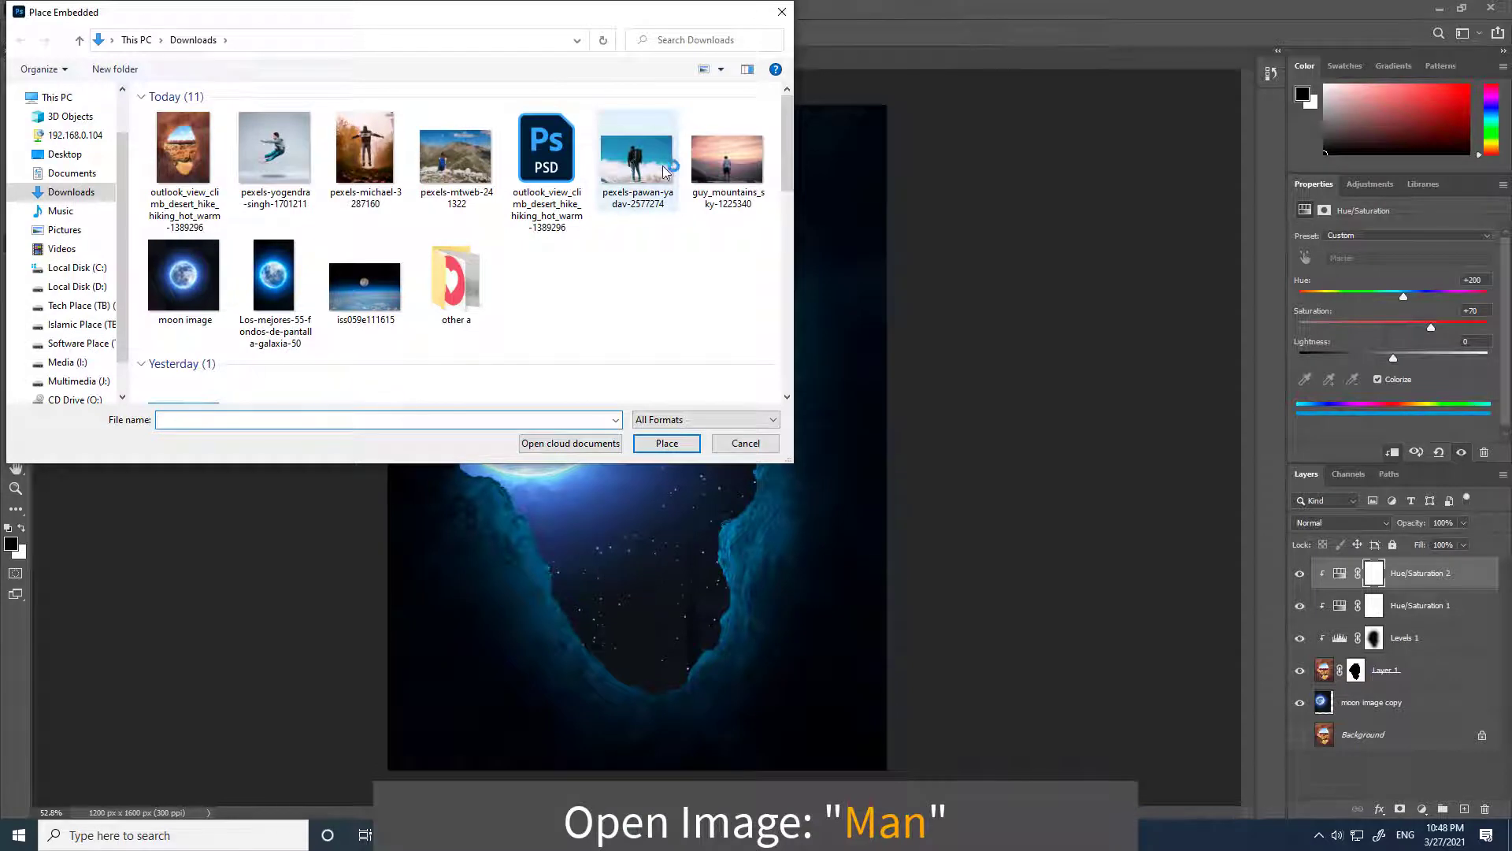
double_click(636, 158)
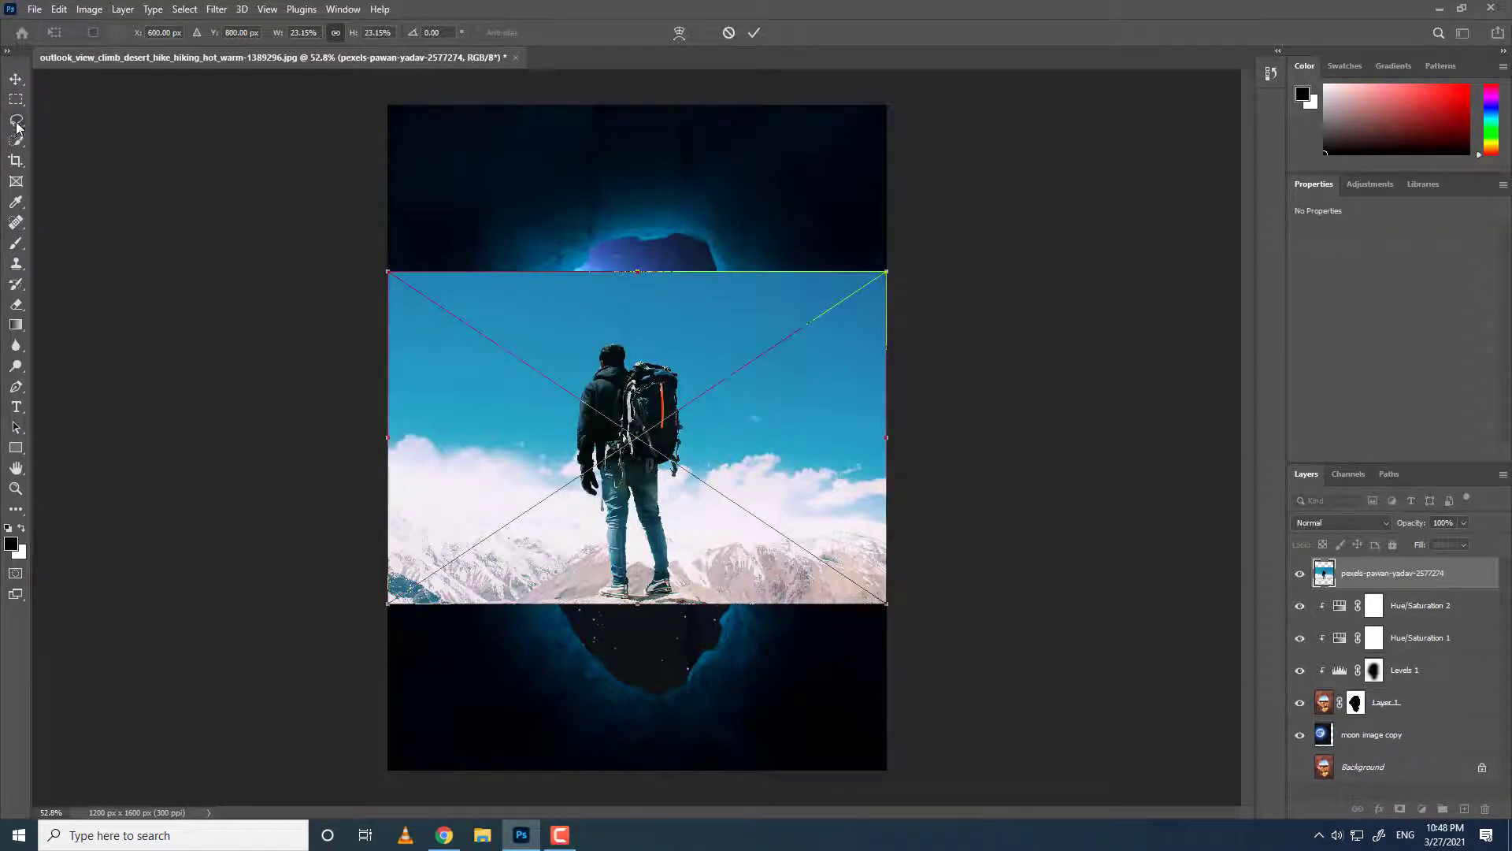
click(16, 120)
click(756, 34)
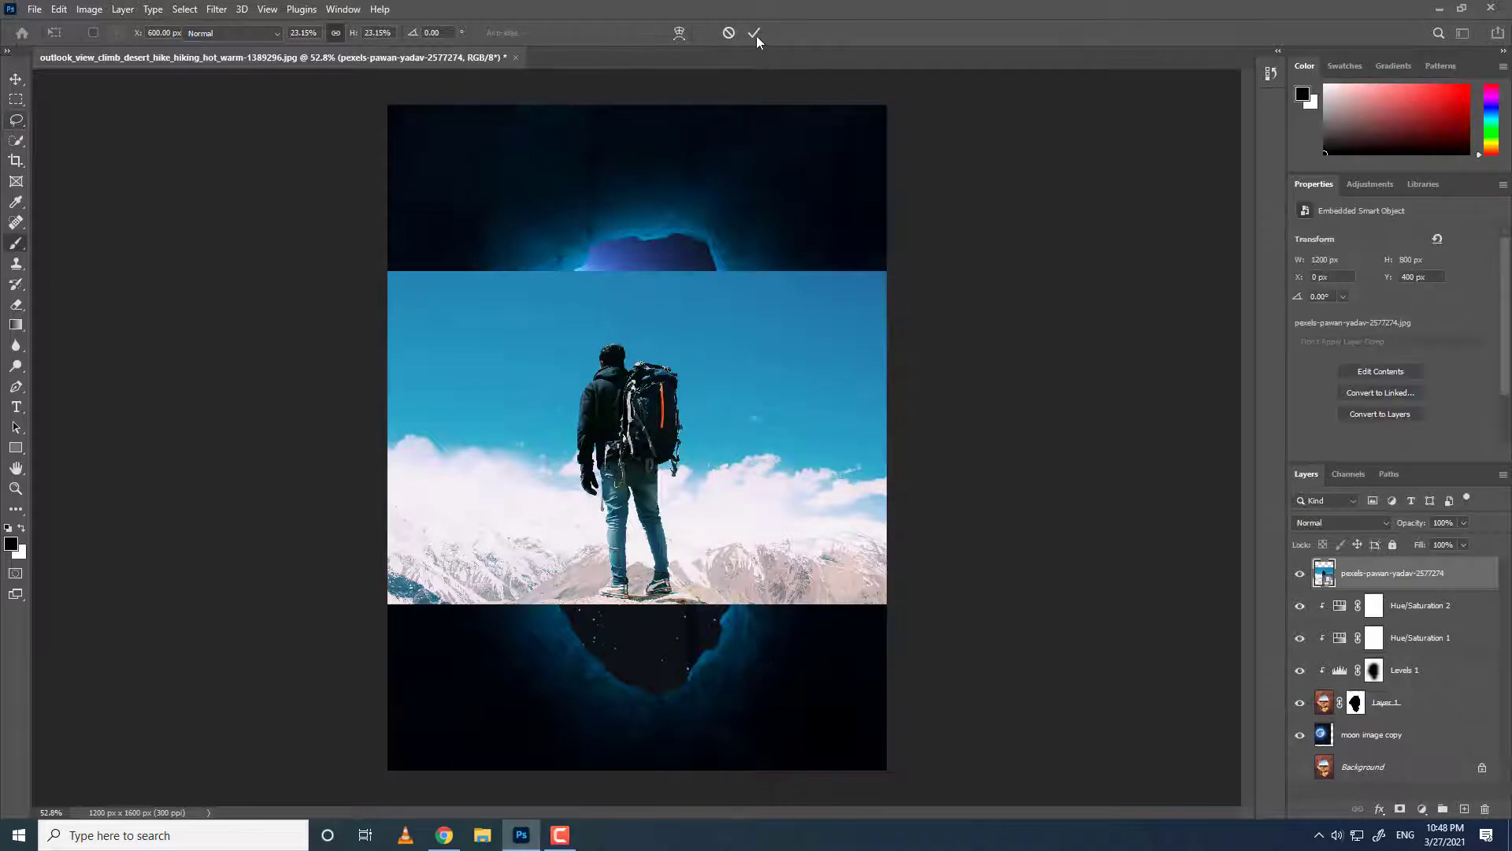
Select the hiker with the Object Selection Tool, including the dangling strap beside his hand.
key(b)
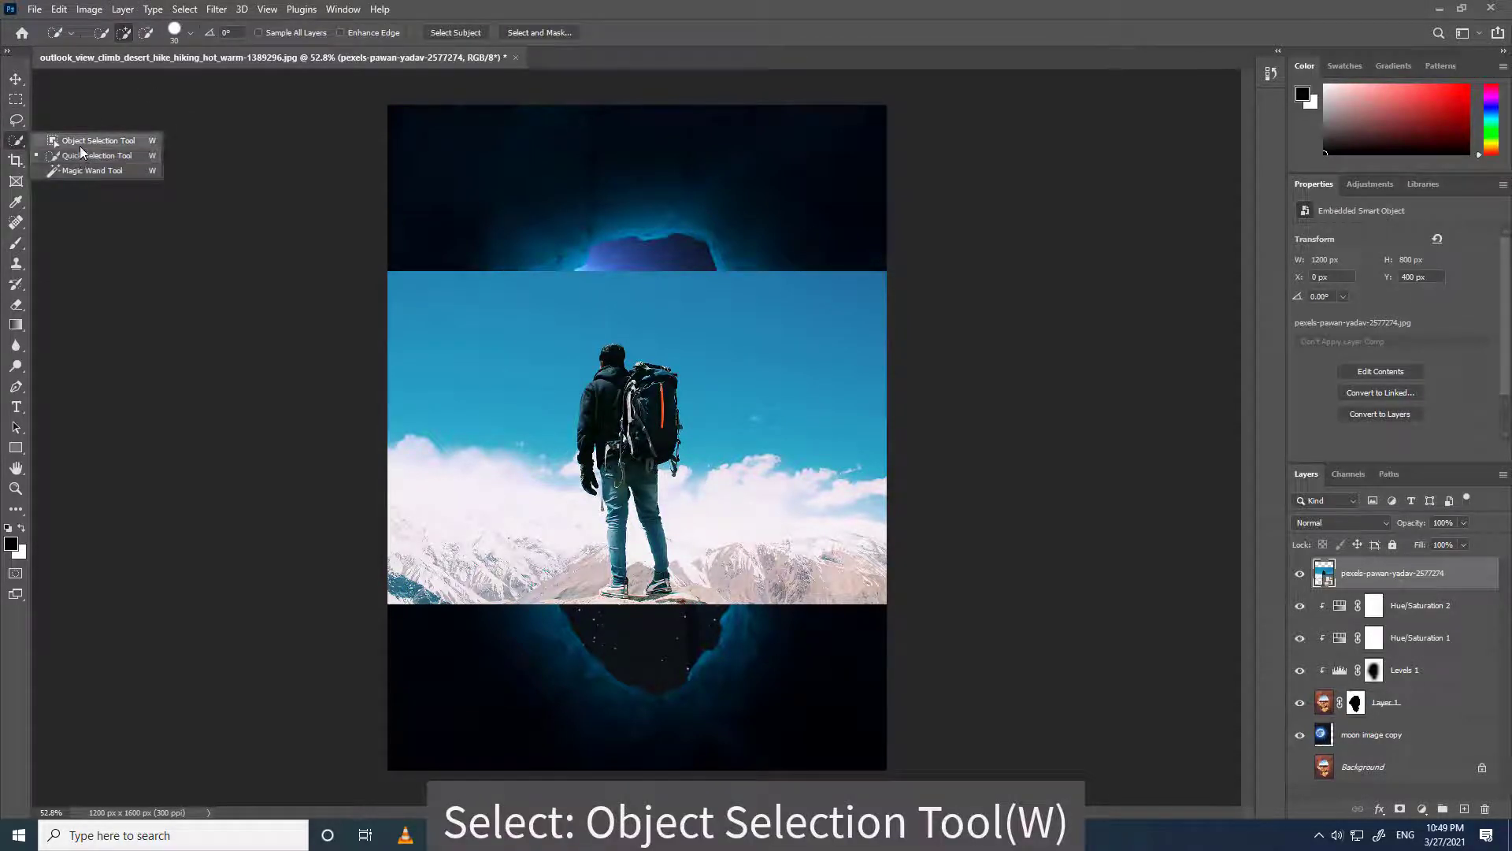
click(79, 141)
drag(563, 331, 692, 605)
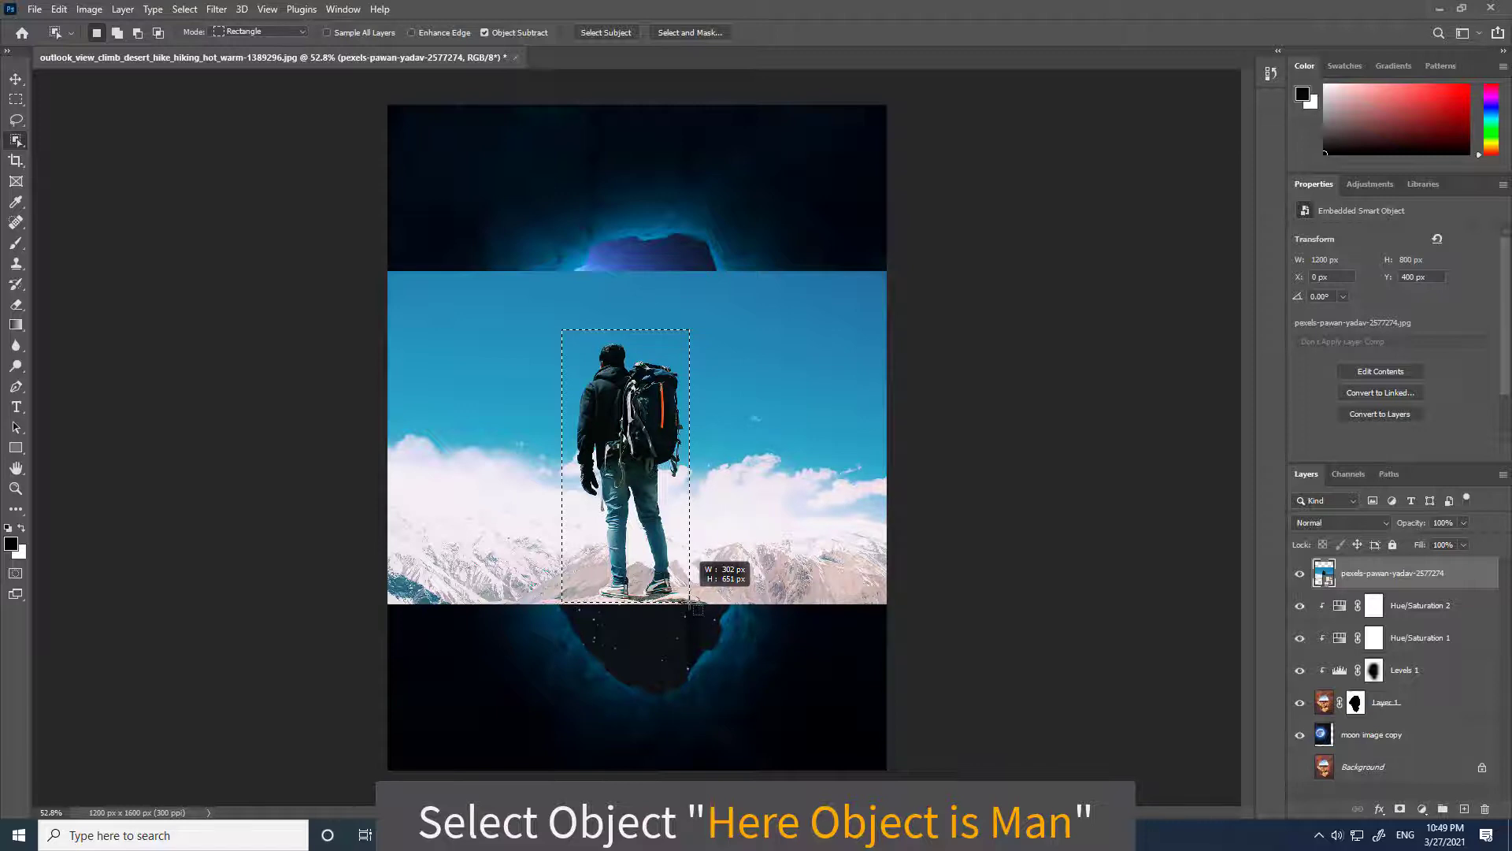
drag(690, 602, 690, 601)
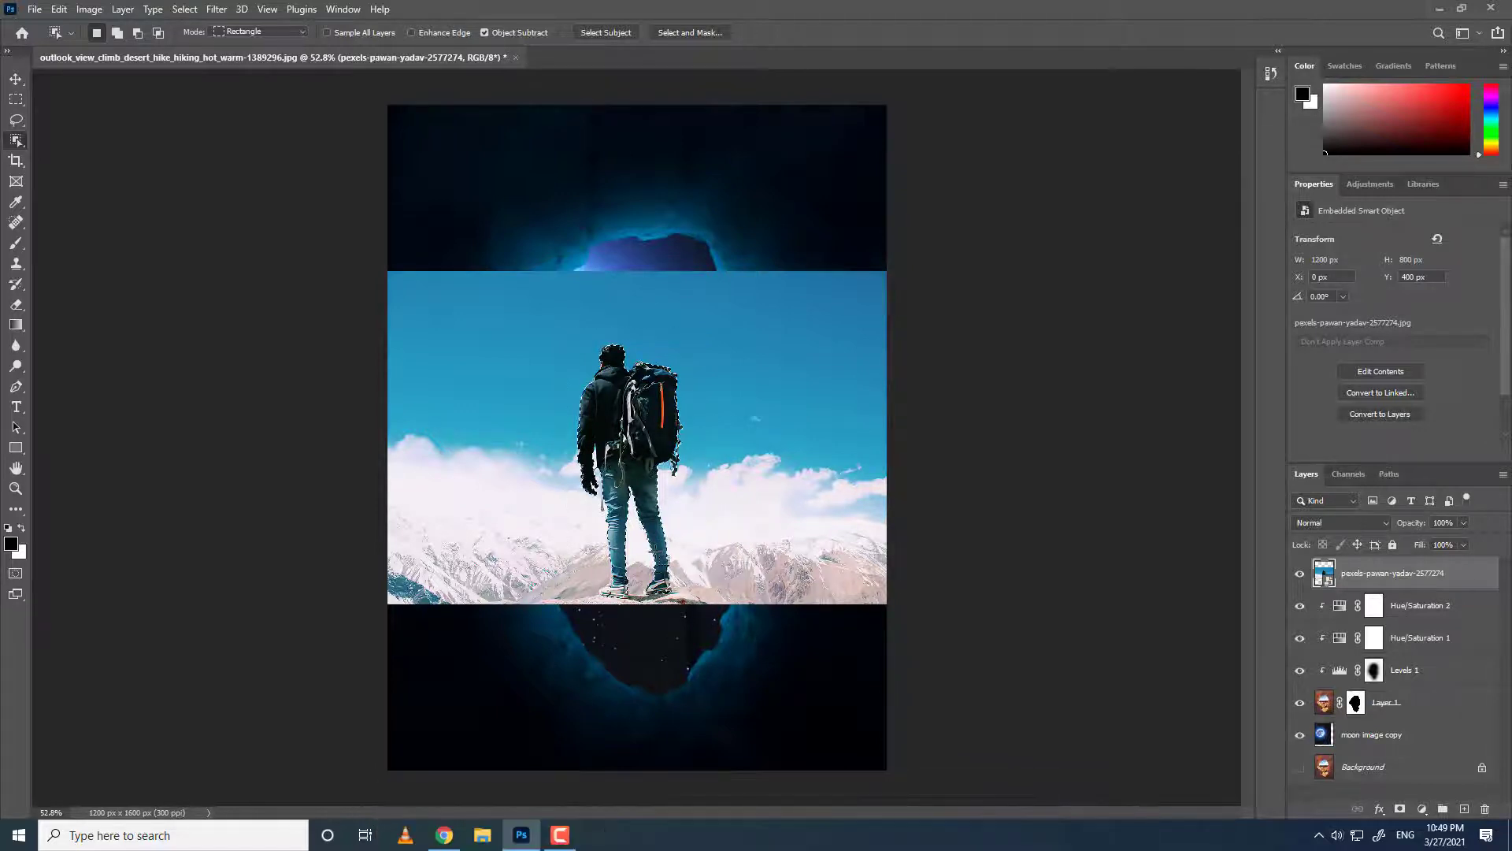
drag(536, 259, 546, 350)
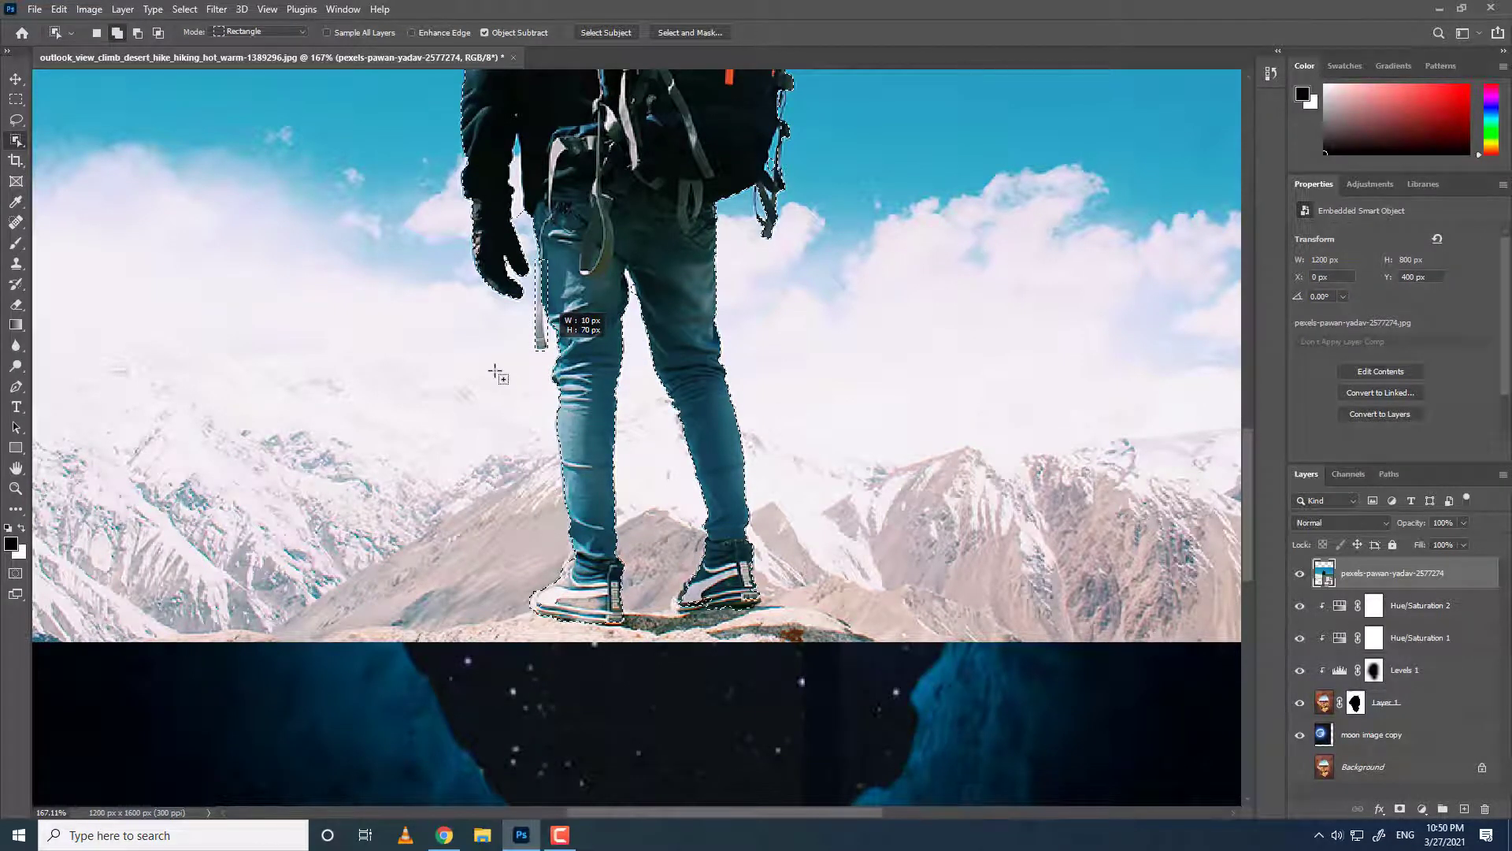
Remove the sky gaps between the hiker's arm and body from the selection with the Magic Wand Tool.
scroll(504, 386, up, 2)
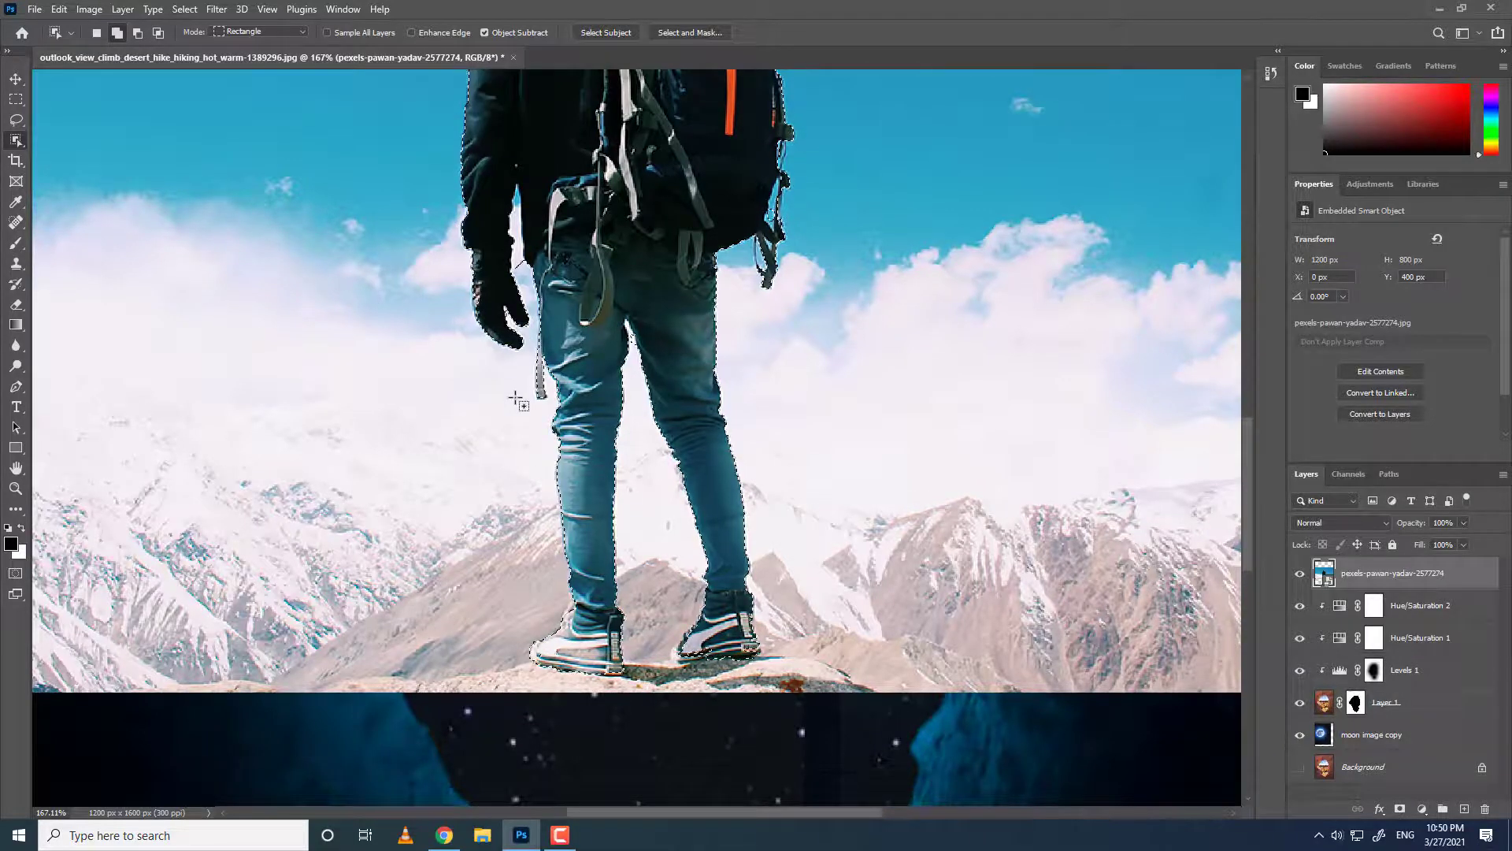
scroll(504, 429, up, 5)
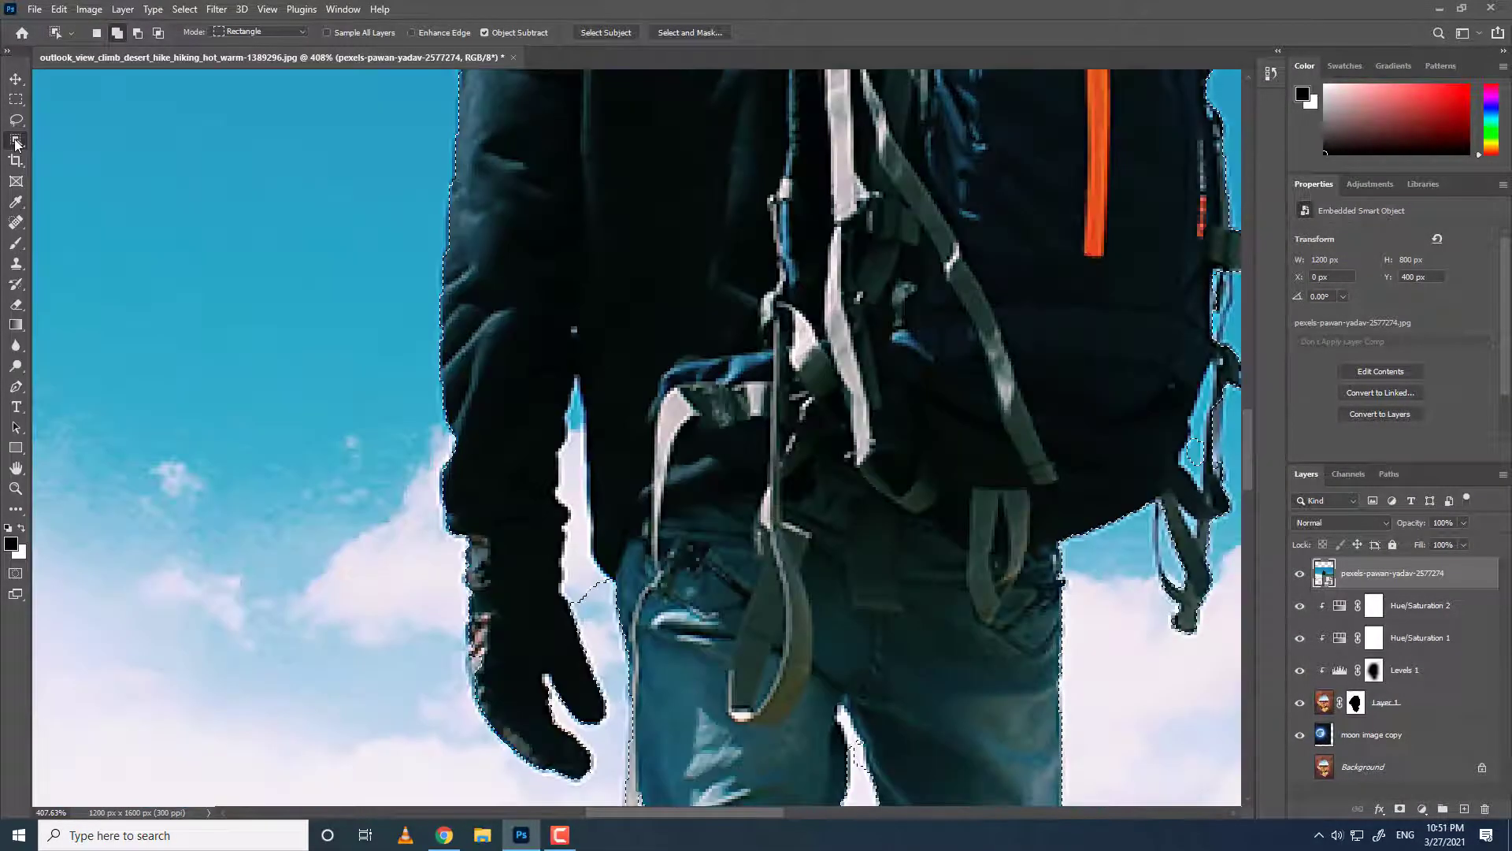
right_click(16, 143)
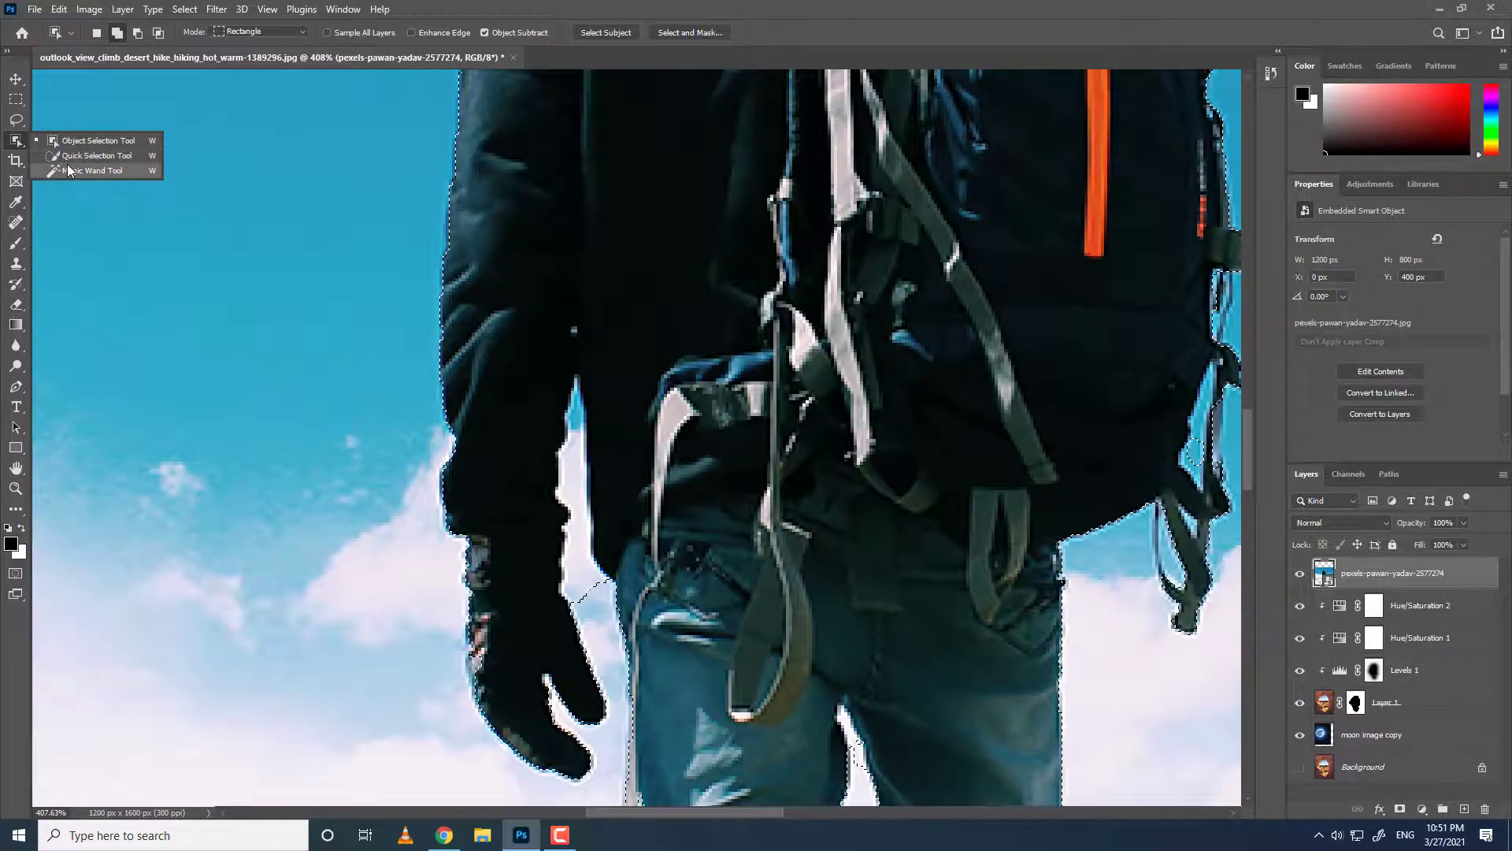
click(69, 167)
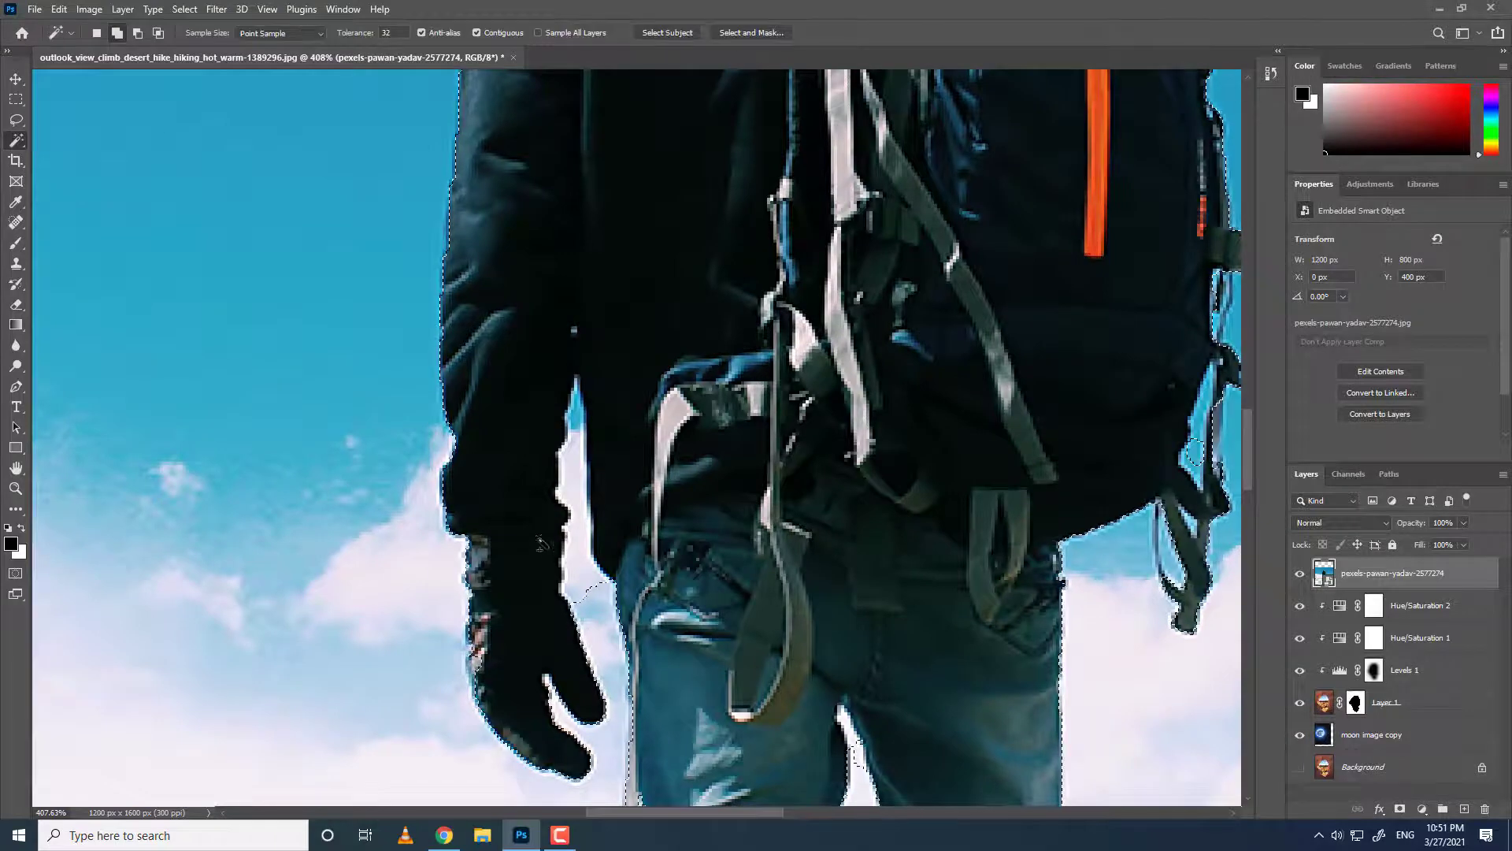
alt+click(576, 555)
alt+click(594, 583)
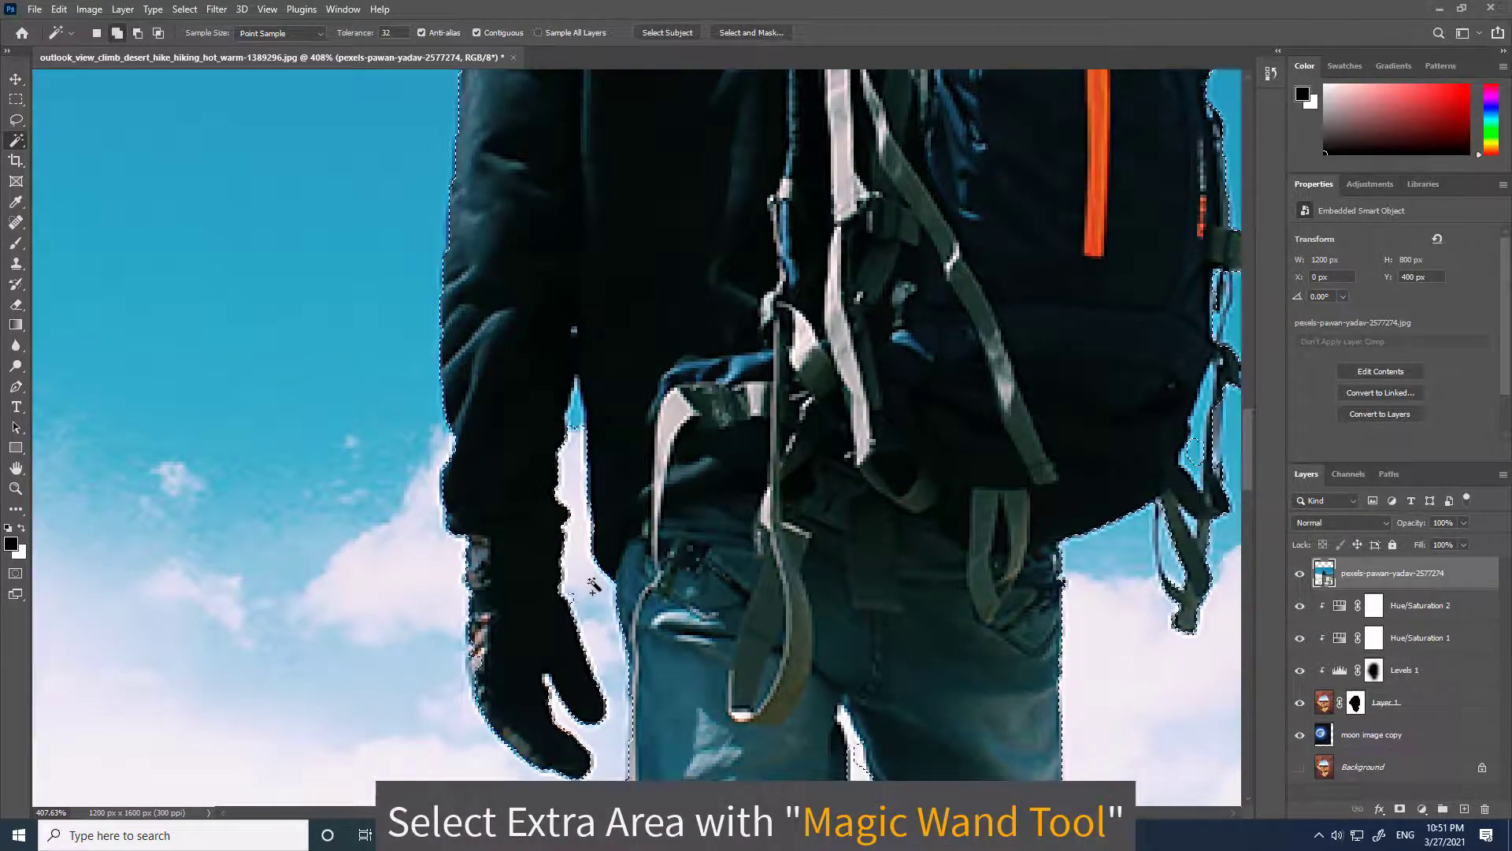
Check the selection edges around the hiker and add a layer mask from the selection to the hiker layer.
scroll(573, 433, up, 3)
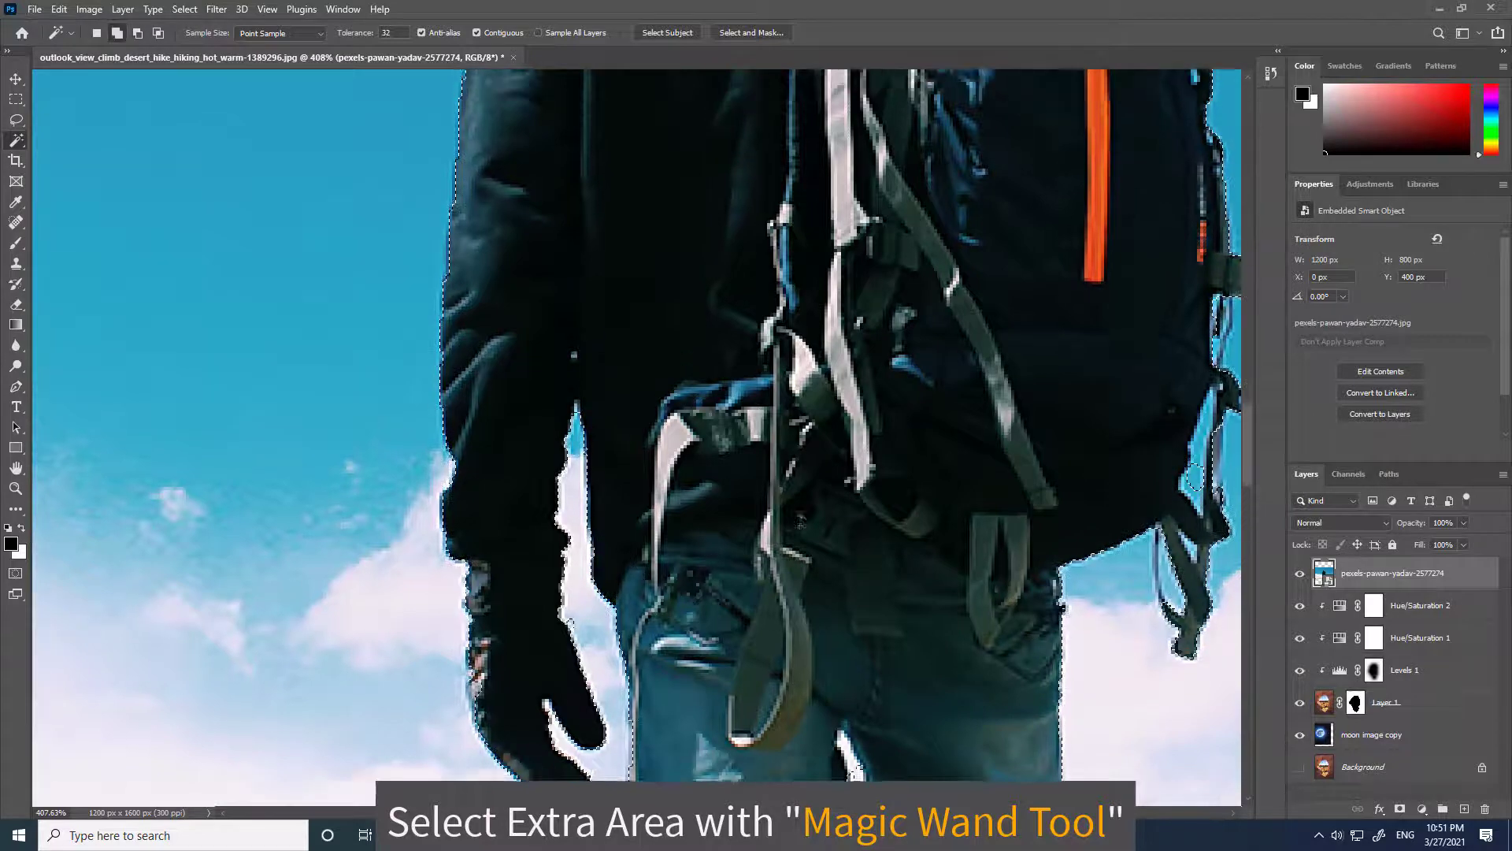
scroll(848, 398, down, 5)
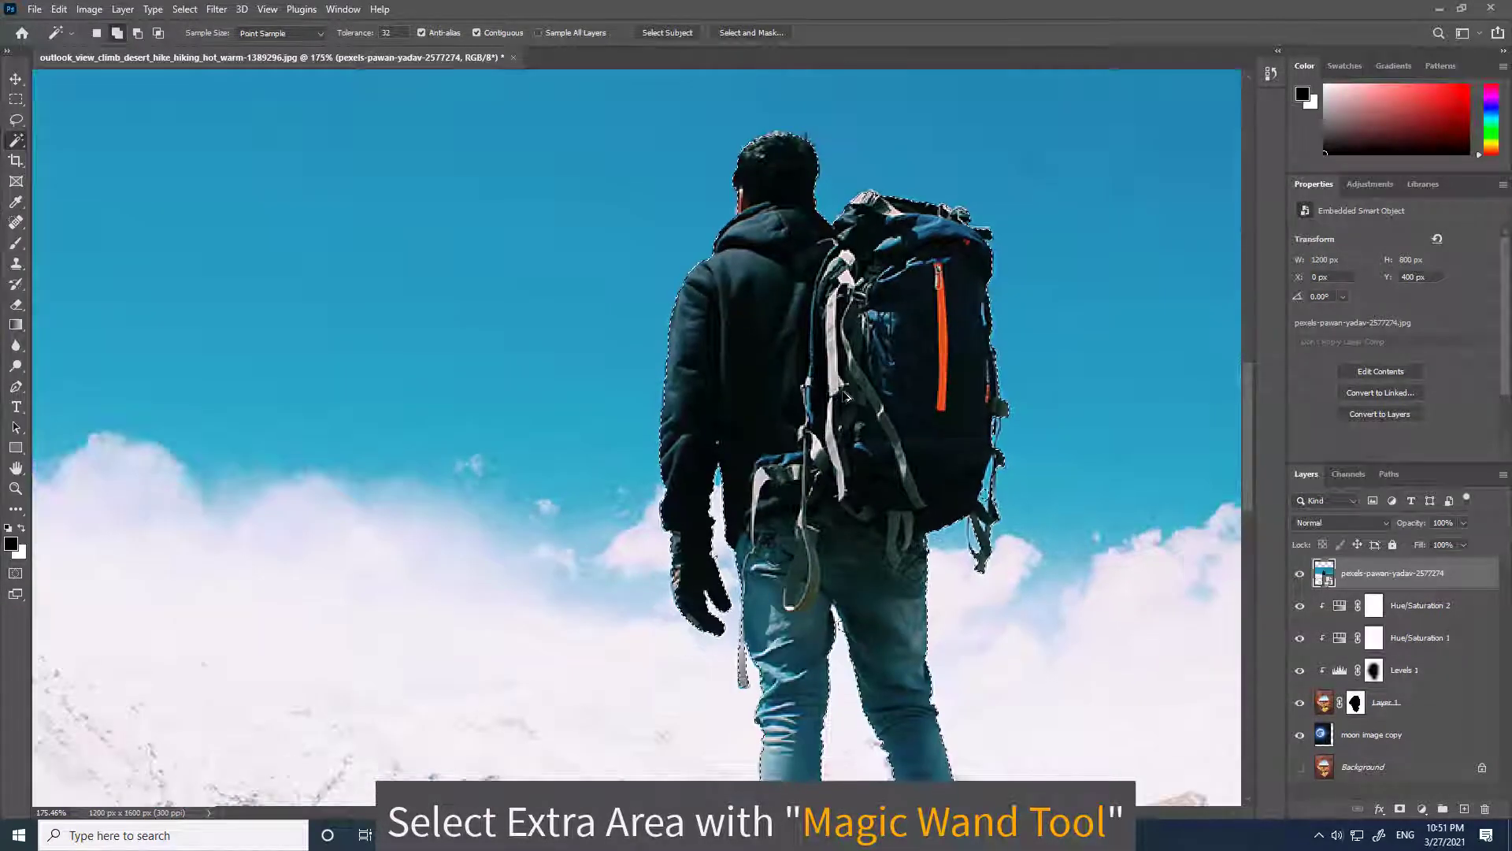
scroll(848, 398, down, 2)
scroll(973, 341, up, 4)
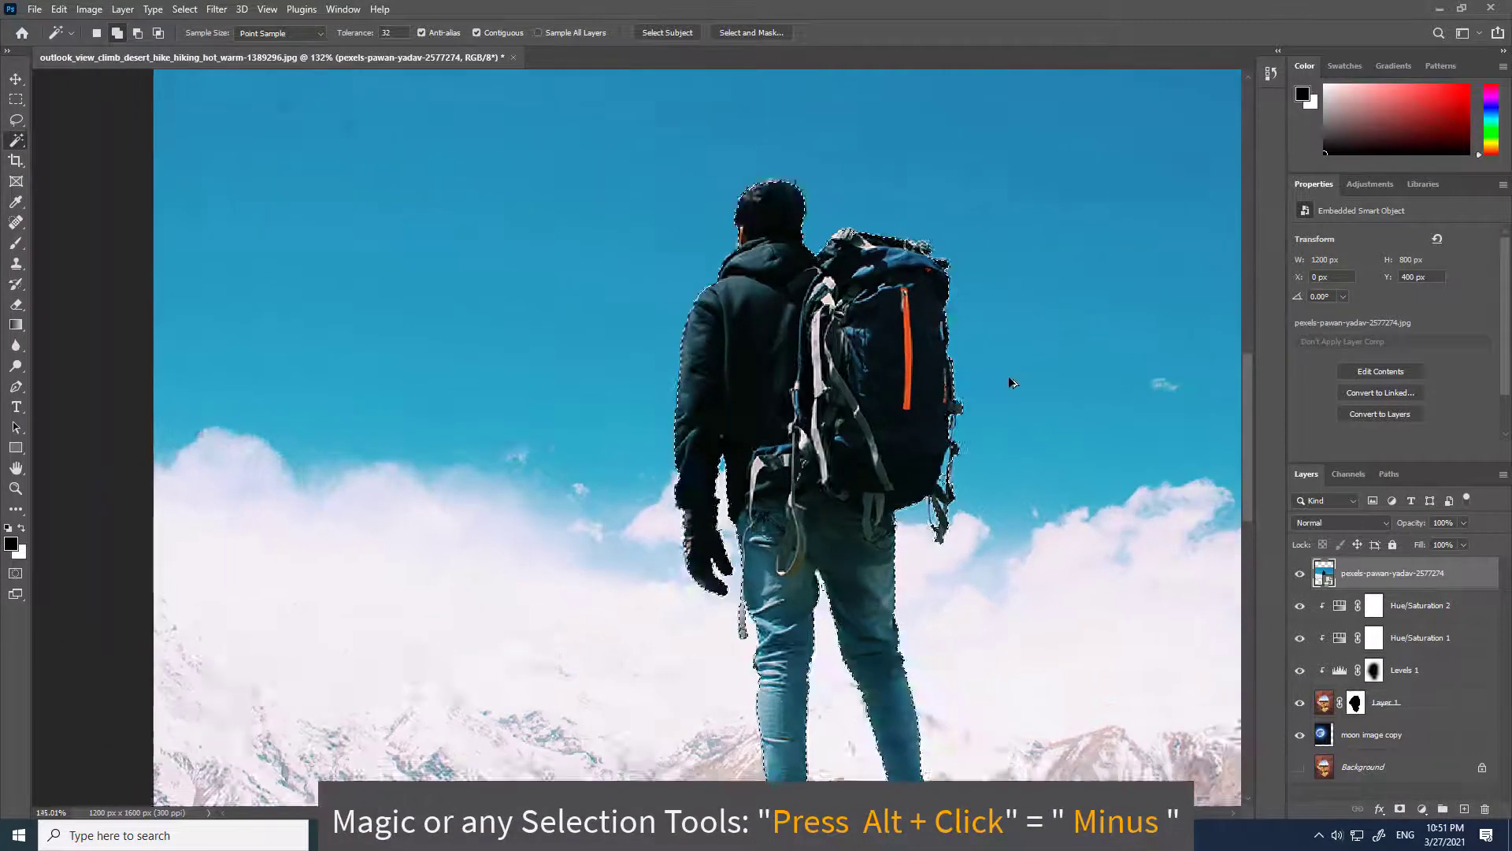
scroll(901, 331, up, 5)
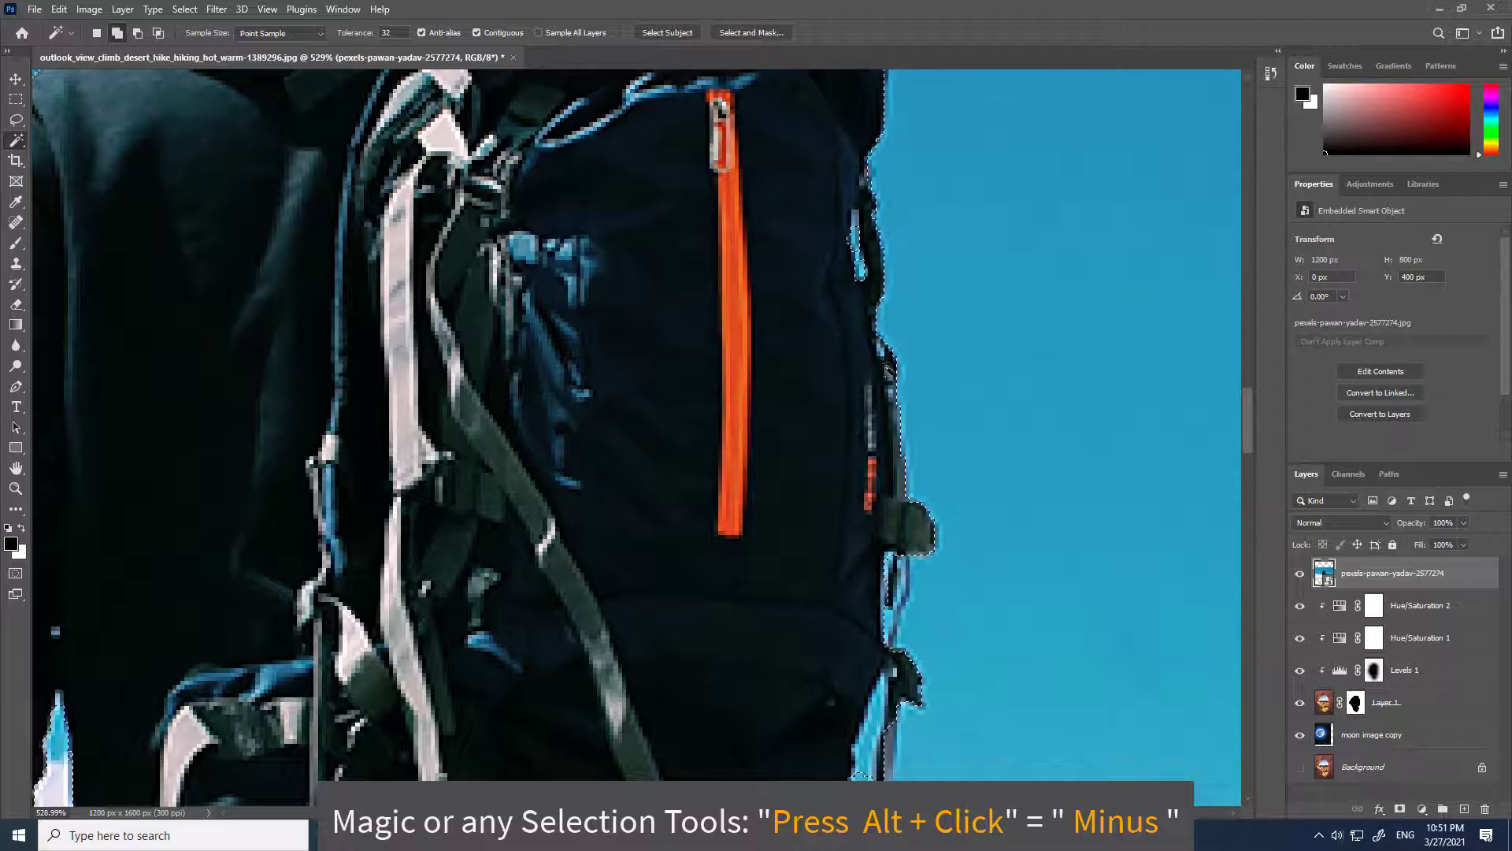
scroll(904, 610, down, 5)
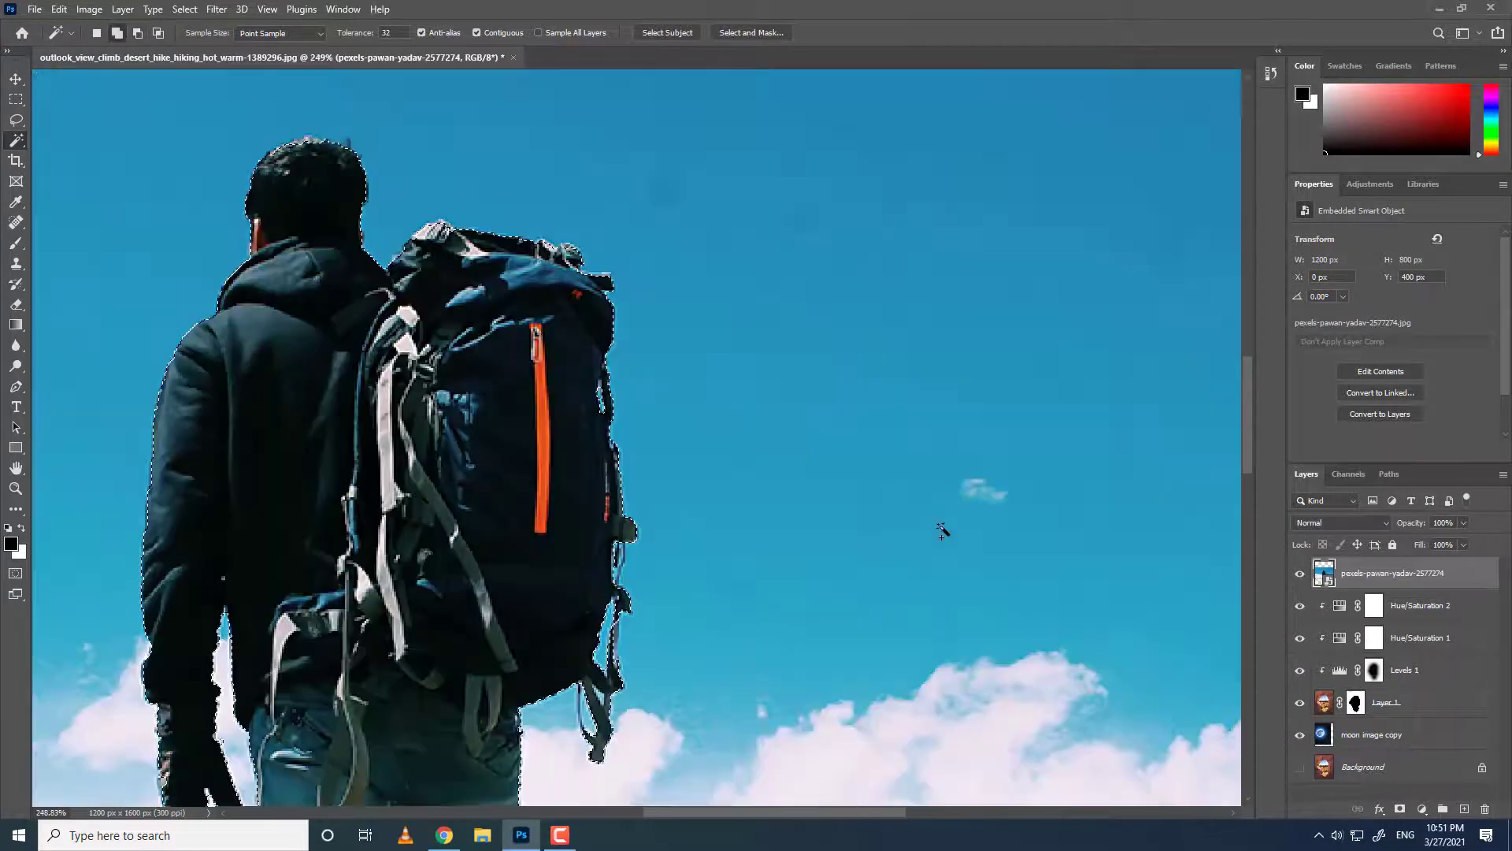
click(1399, 810)
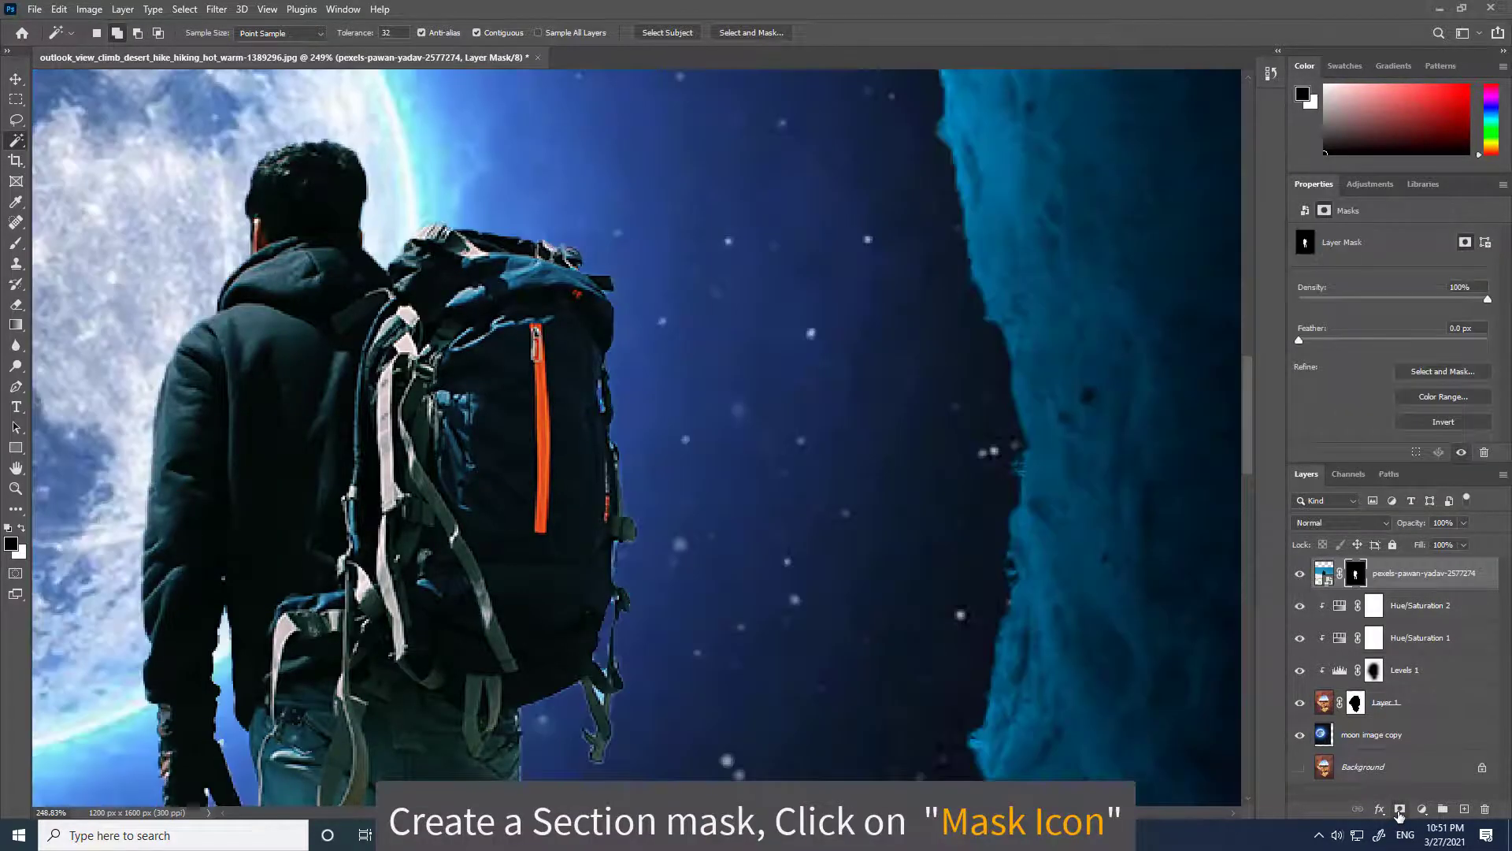
Move the masked hiker lower so he stands at the bottom of the stone opening.
scroll(548, 472, down, 3)
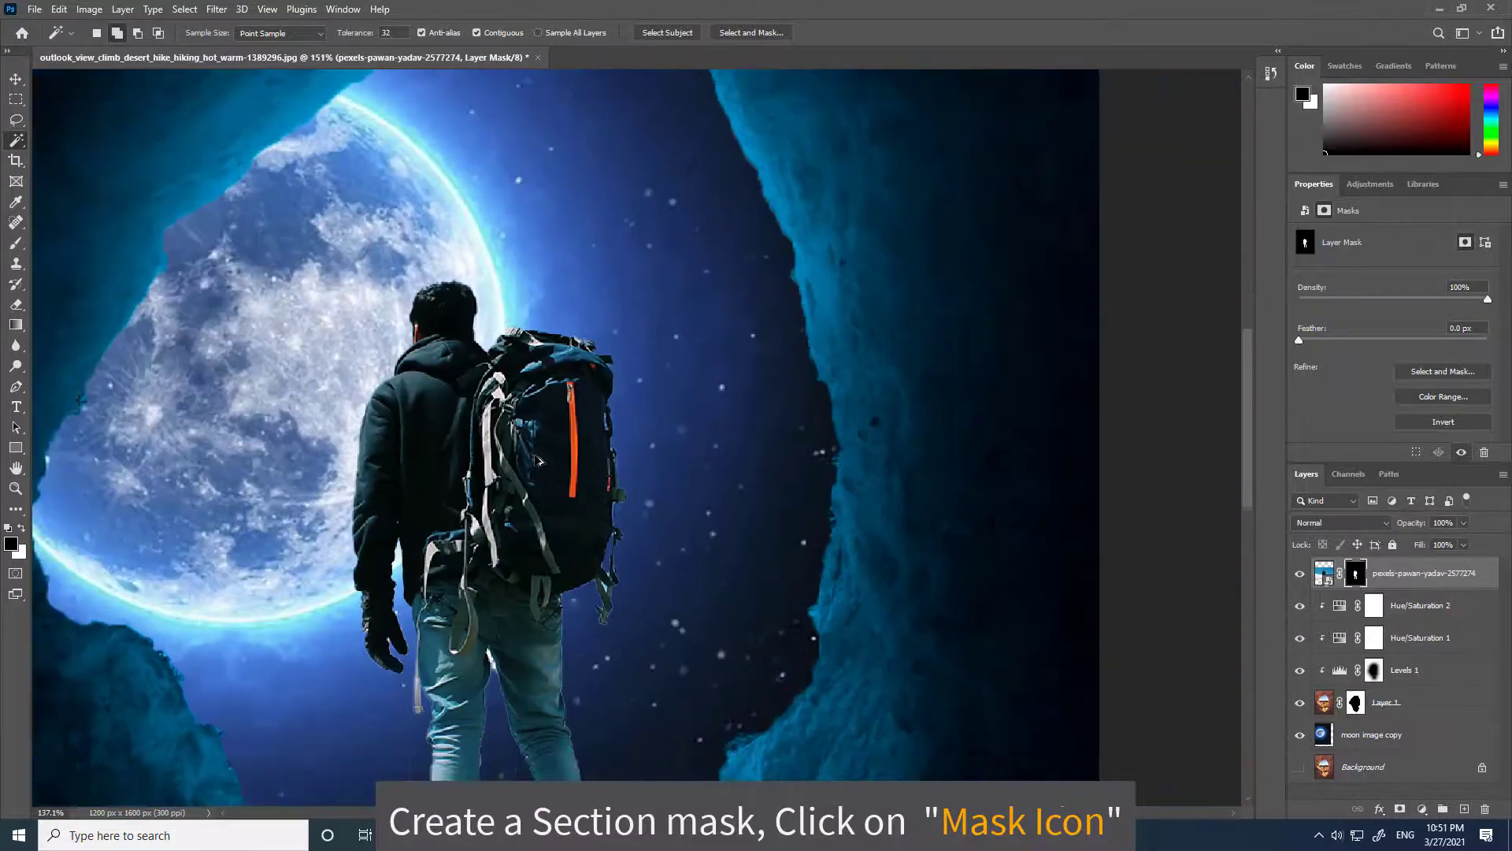
scroll(547, 473, down, 3)
scroll(516, 619, down, 3)
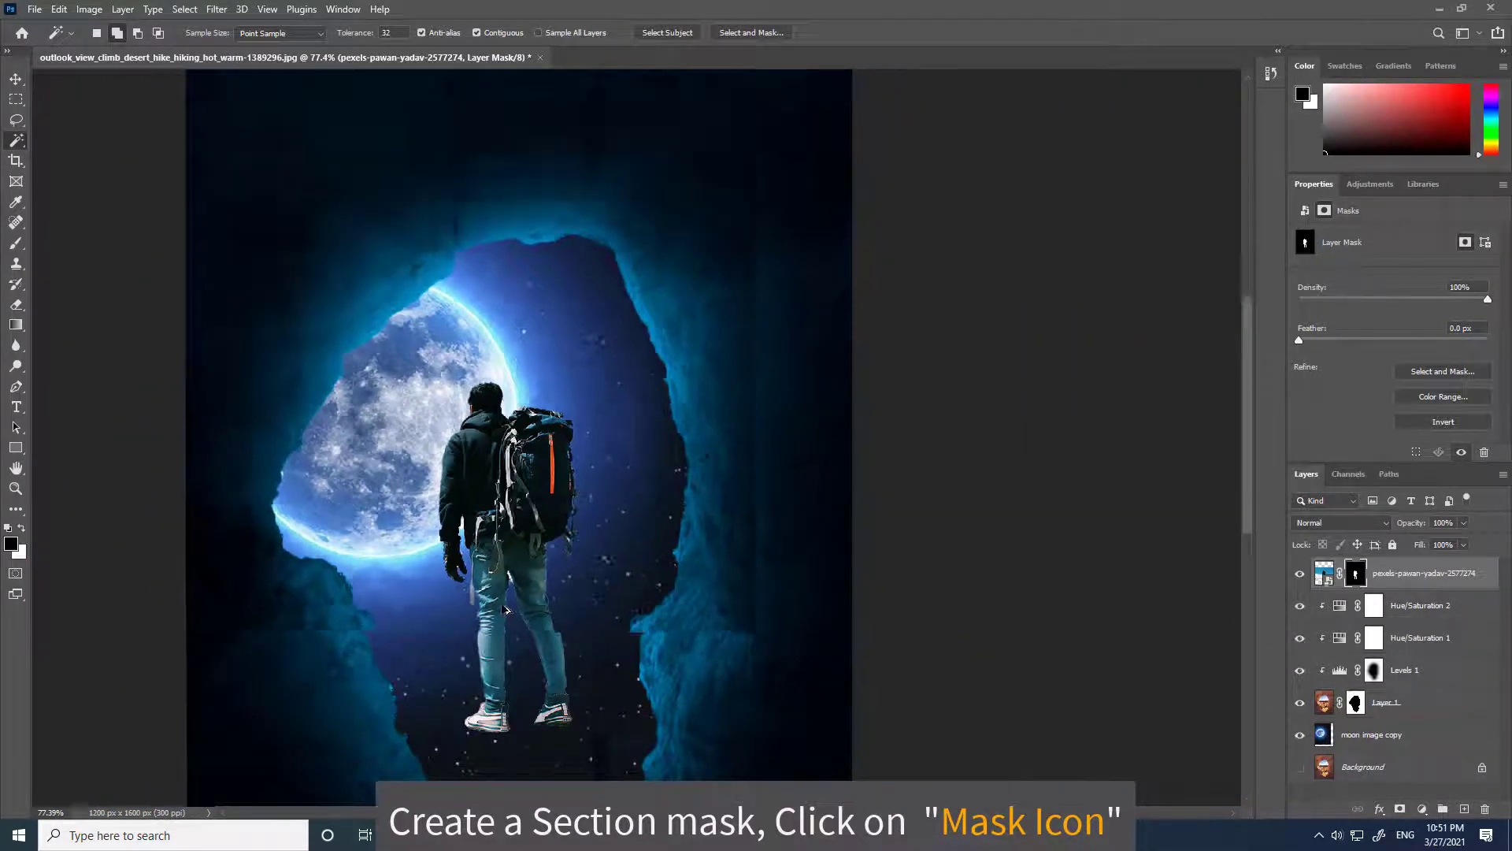
key(v)
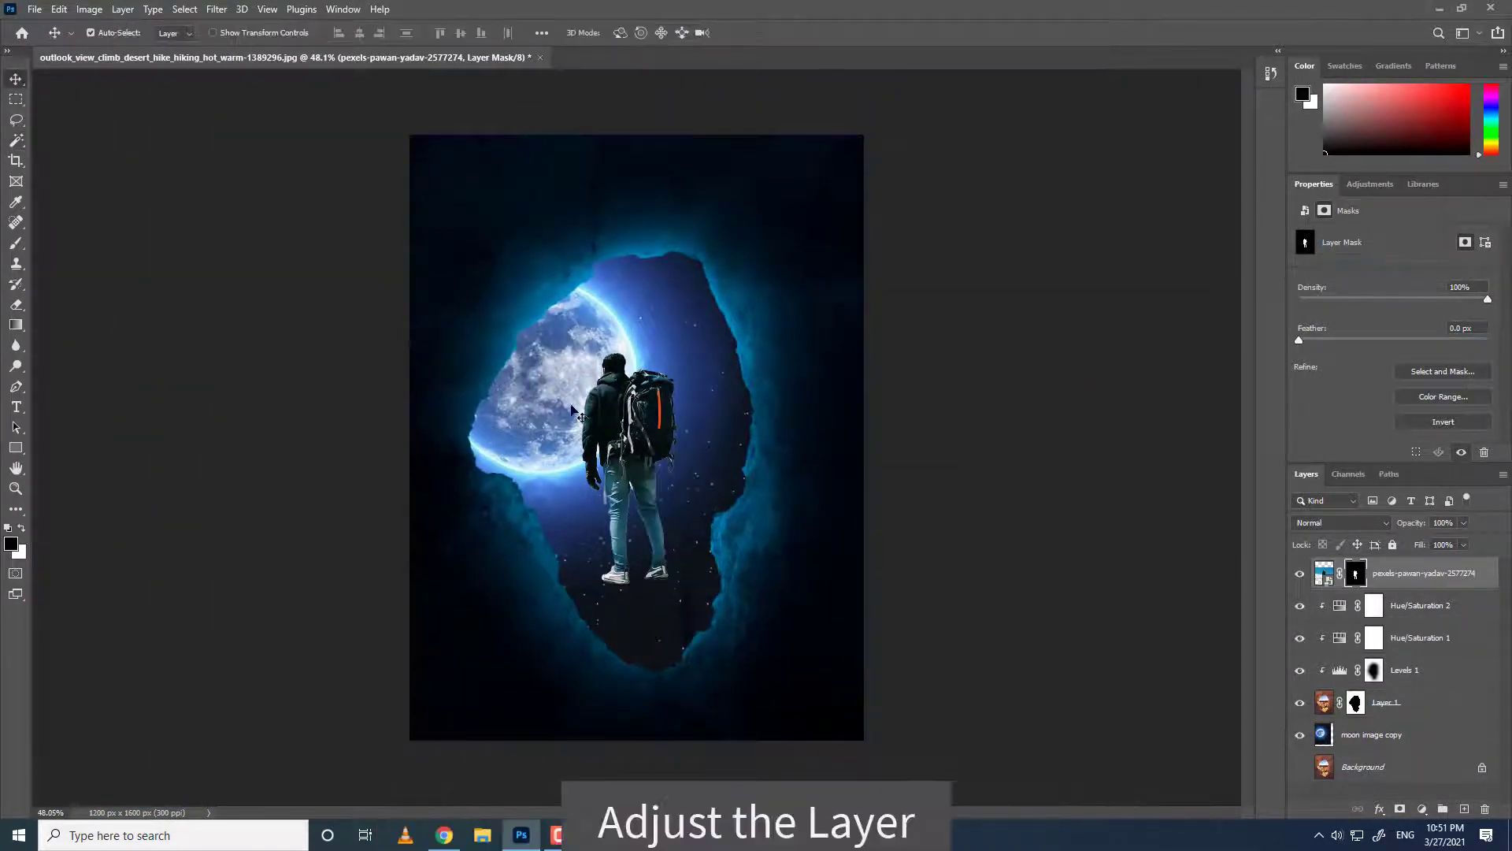
drag(644, 373, 652, 480)
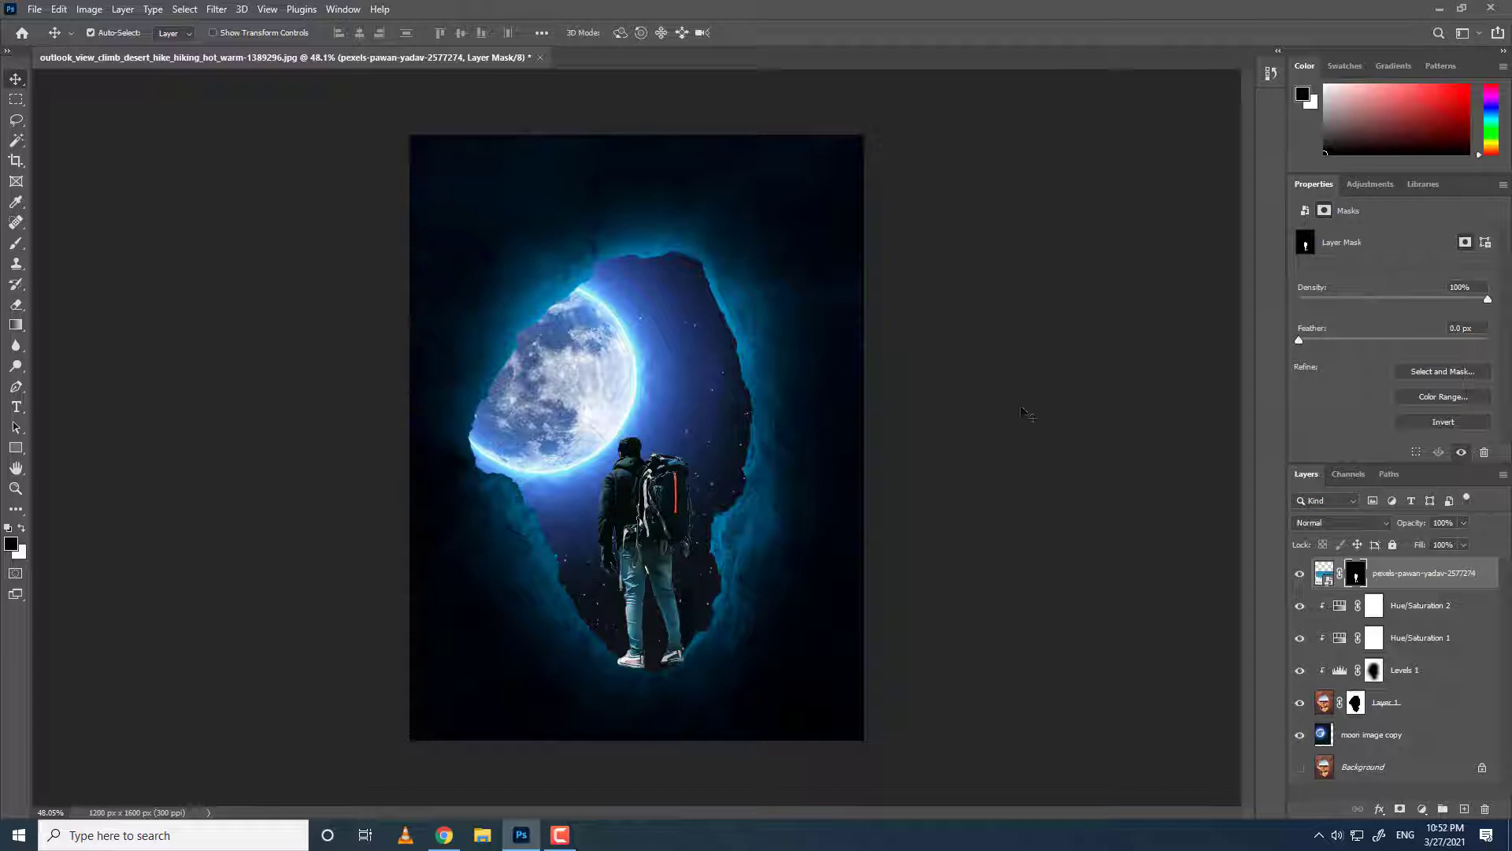
Add a Levels adjustment layer above the hiker layer.
click(1347, 189)
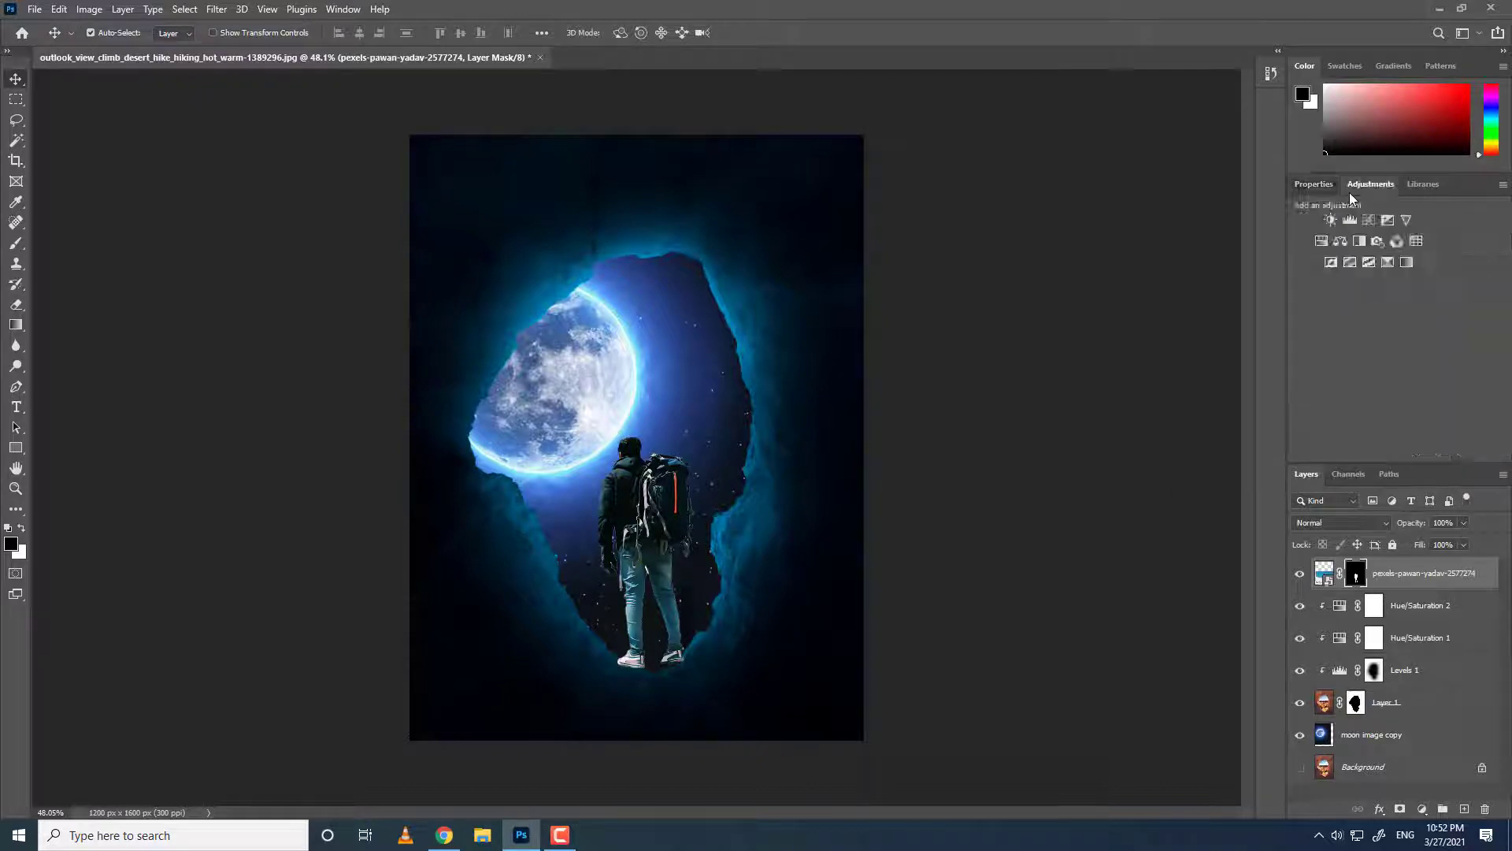
click(1336, 229)
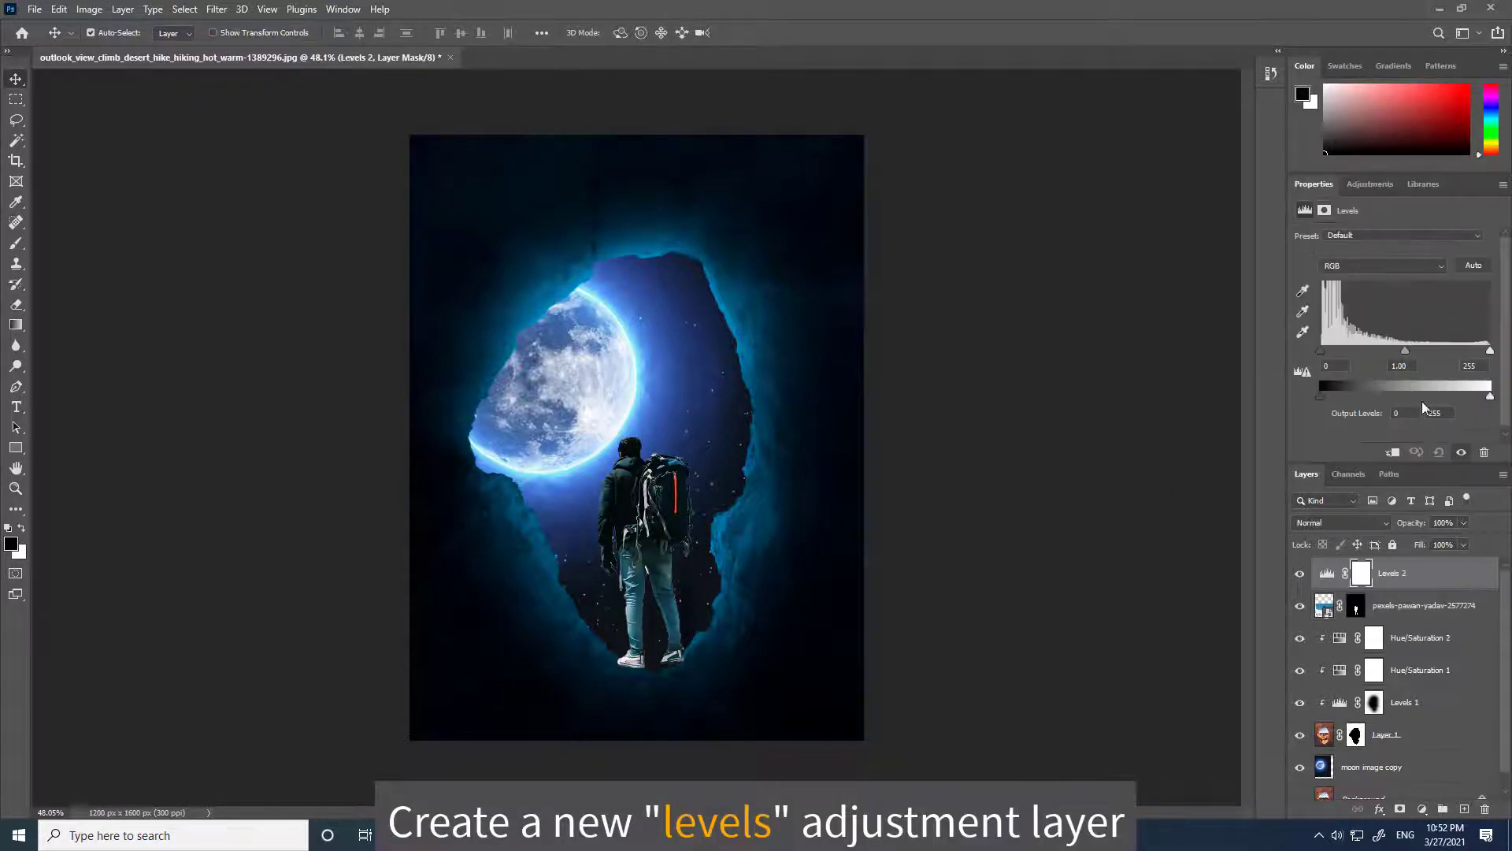
Clip the Levels layer to the hiker layer and set its highlight output level to 50.
click(1393, 455)
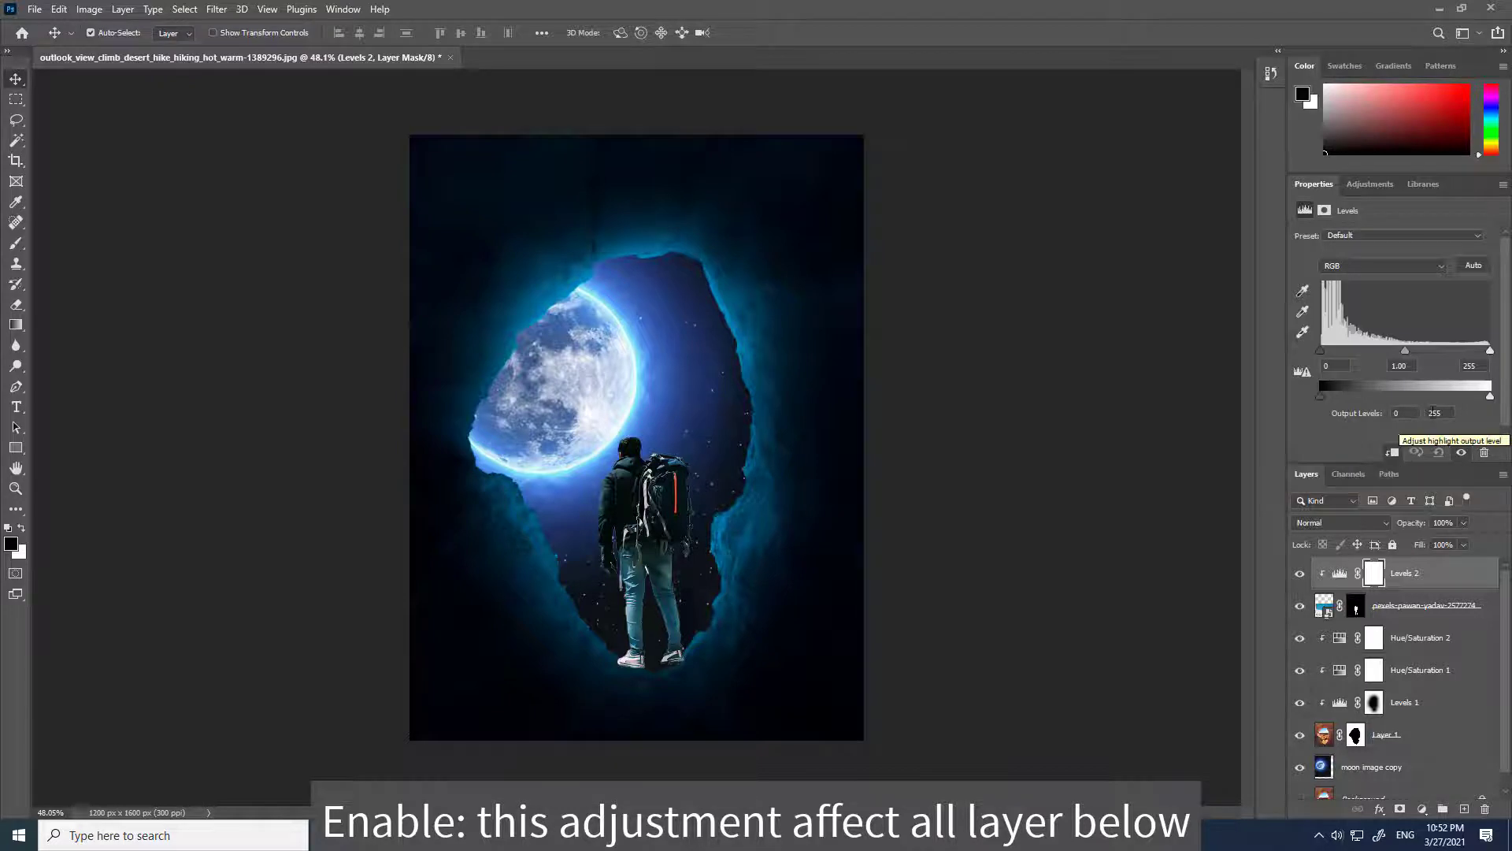
drag(1489, 397, 1439, 398)
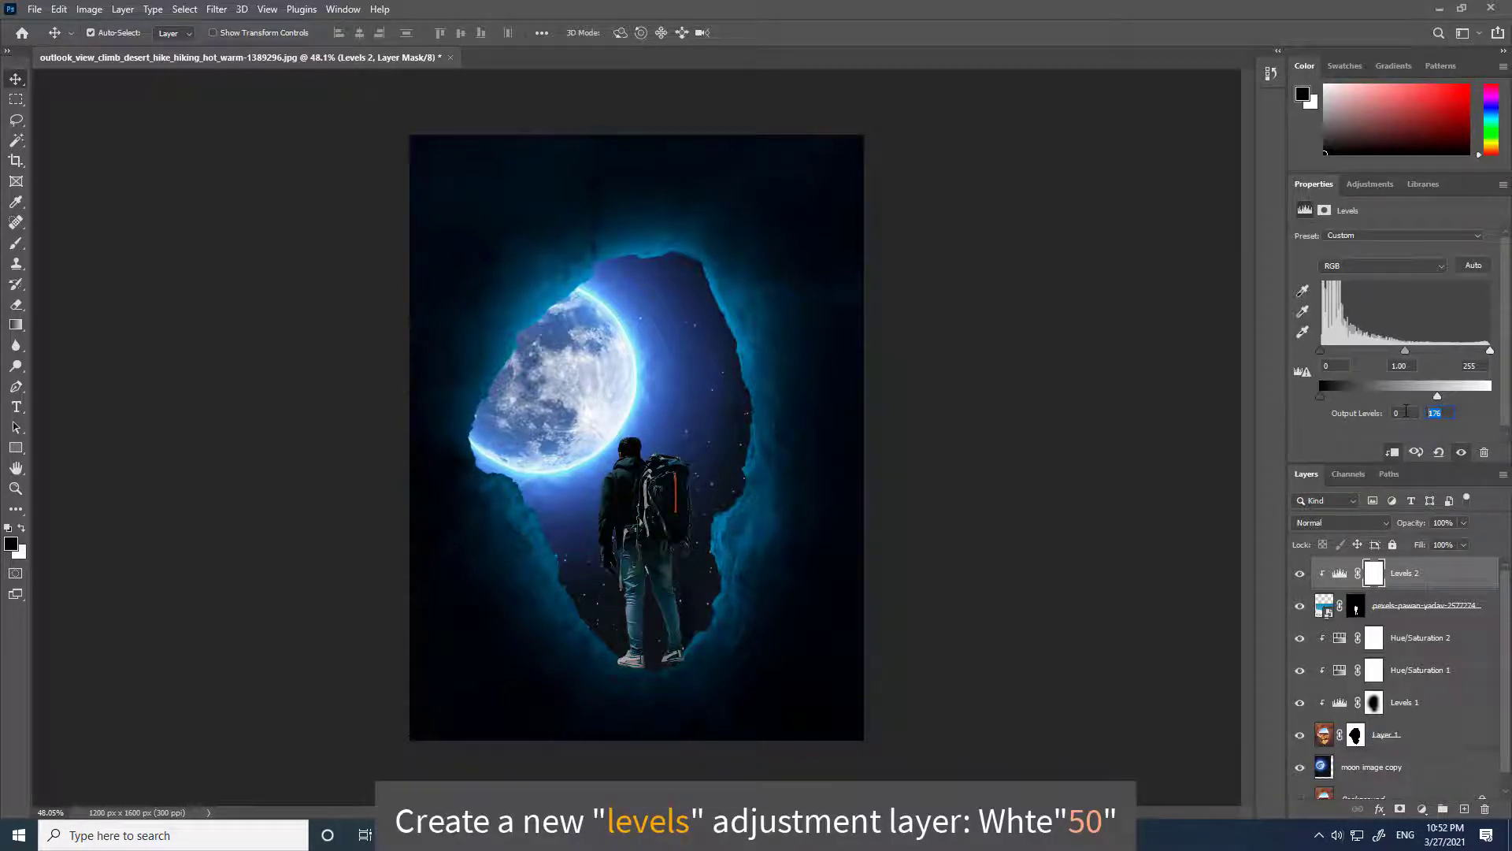
text(50)
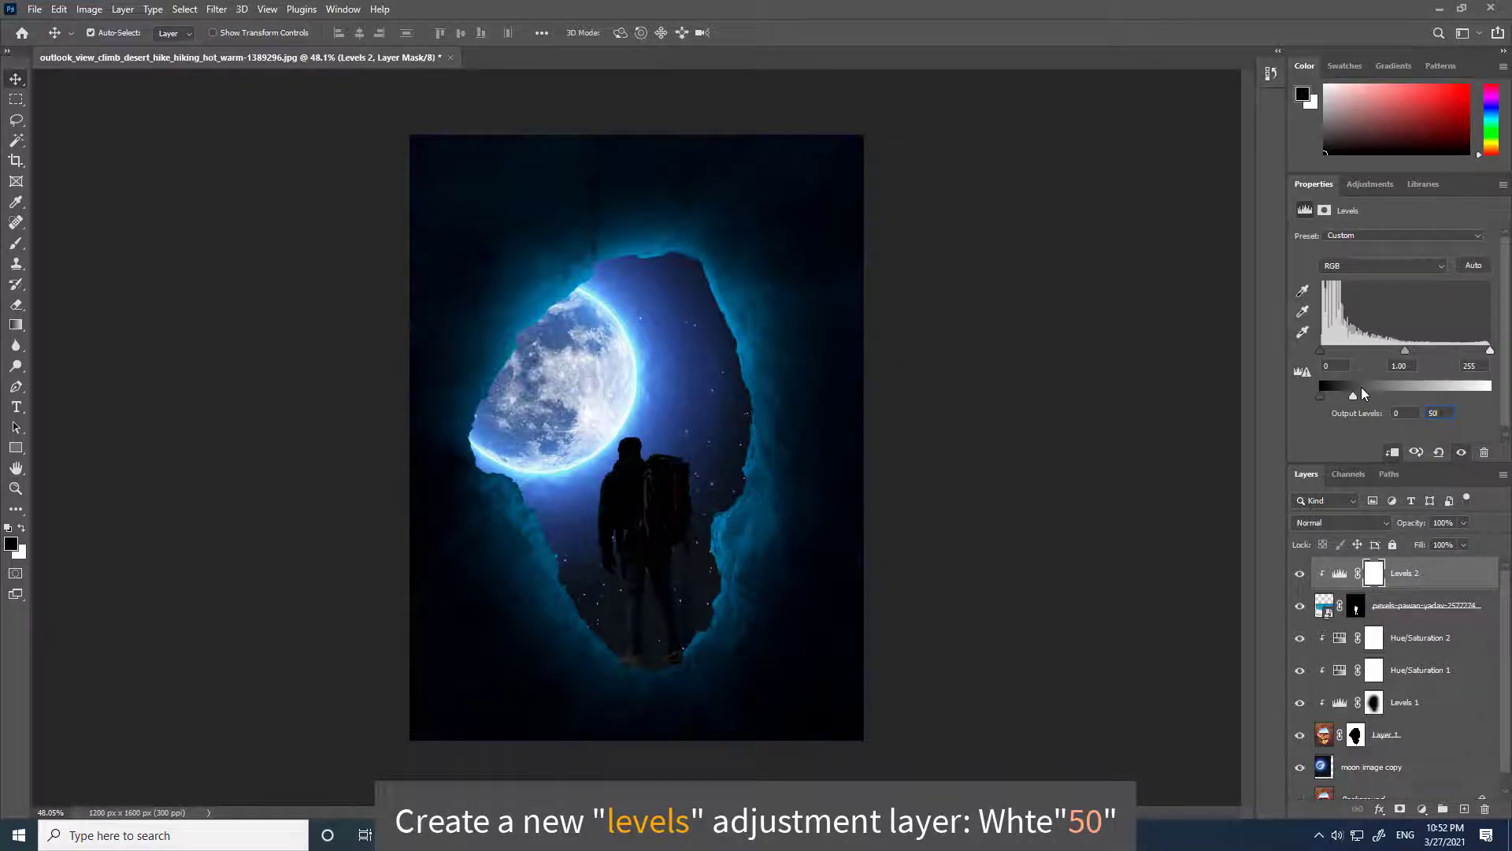
Add a Color Balance adjustment layer clipped to the hiker, with midtones Cyan-Red at -60 and Yellow-Blue at +50.
click(1359, 186)
click(1340, 242)
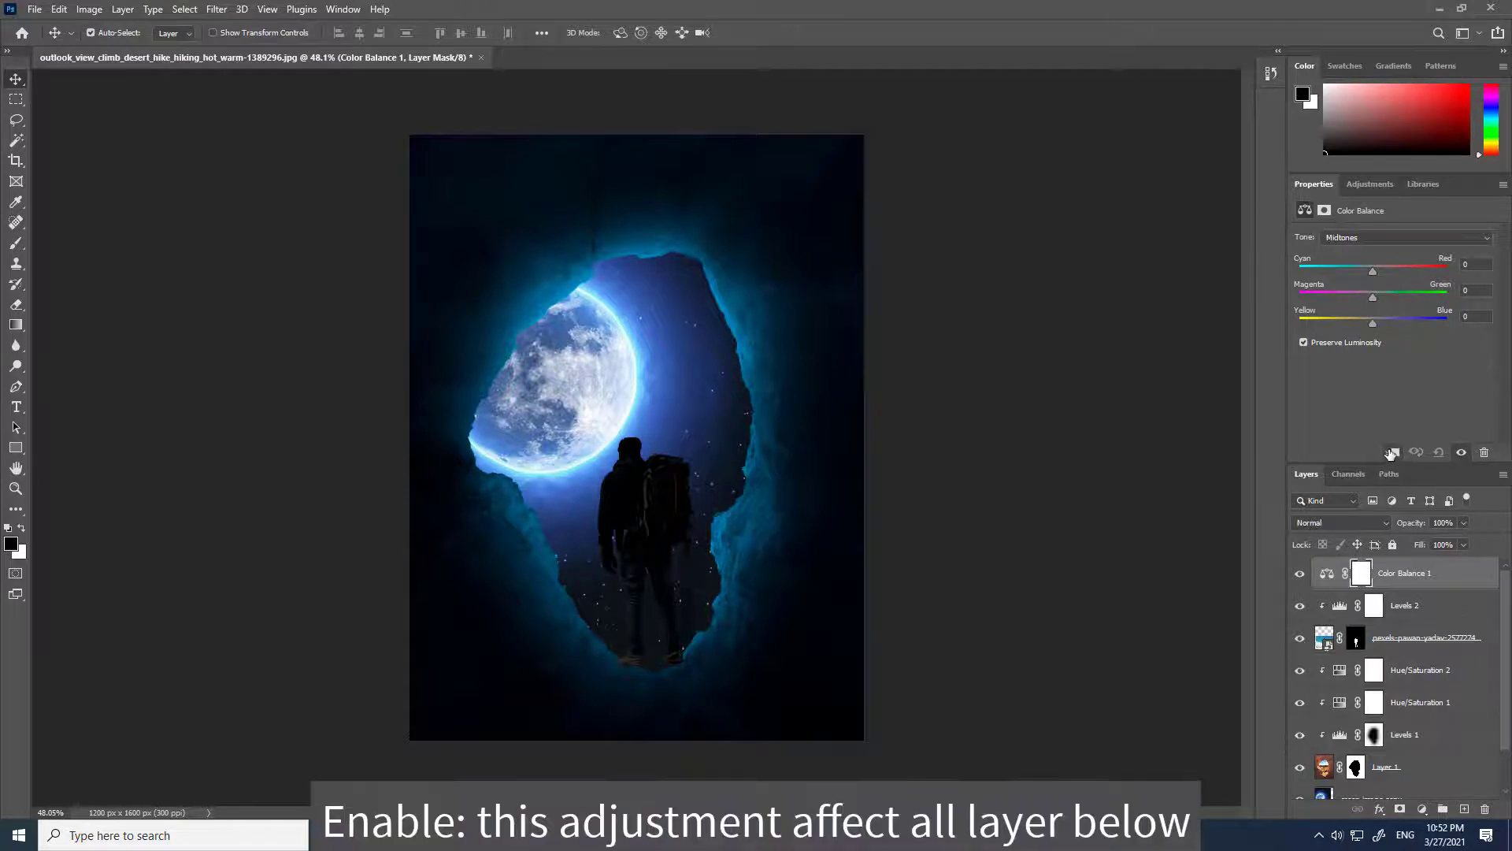
click(1392, 453)
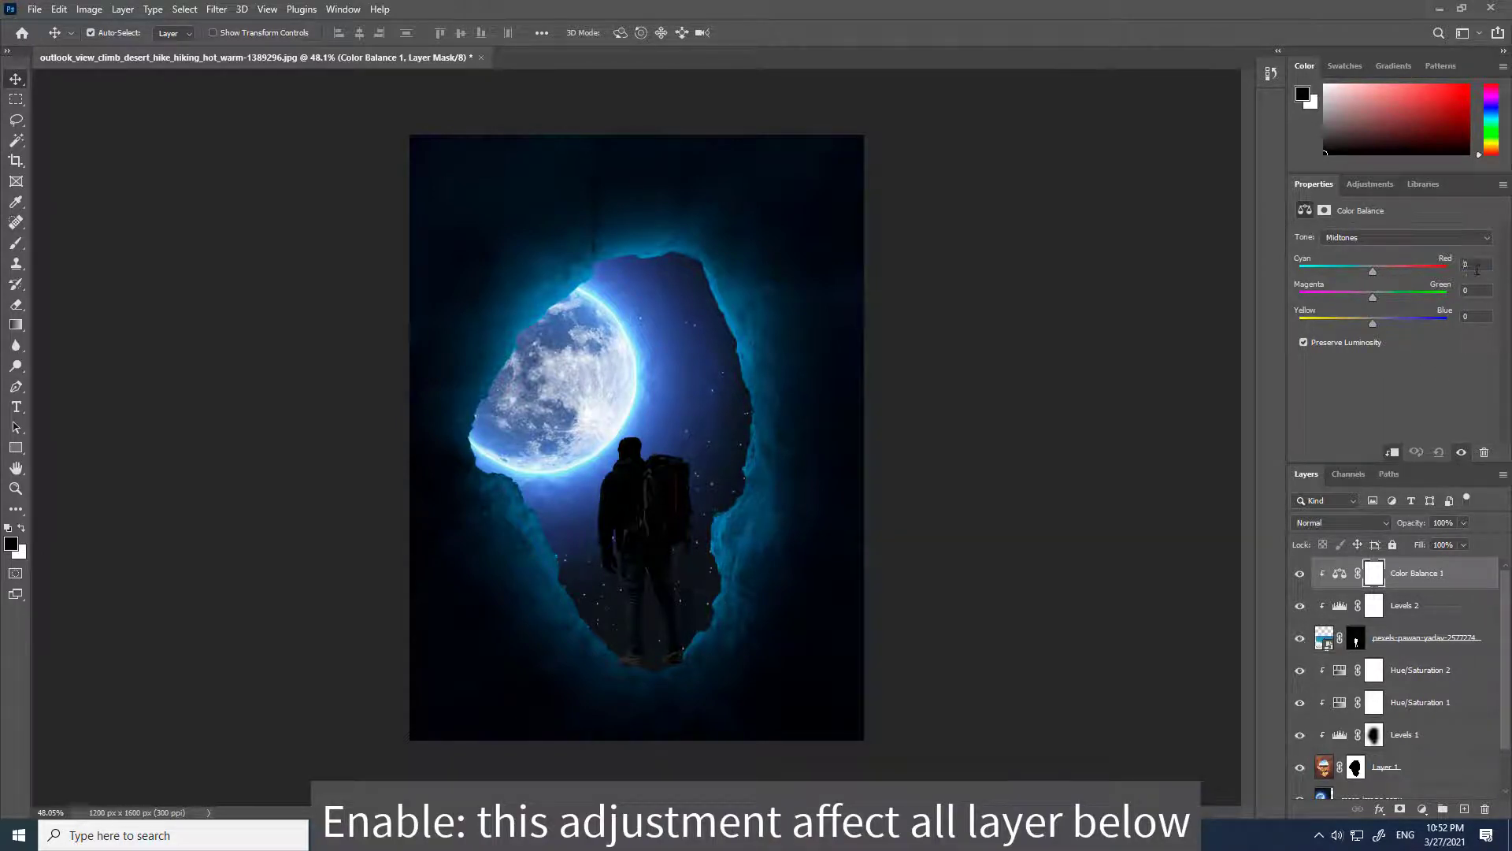
text(-)
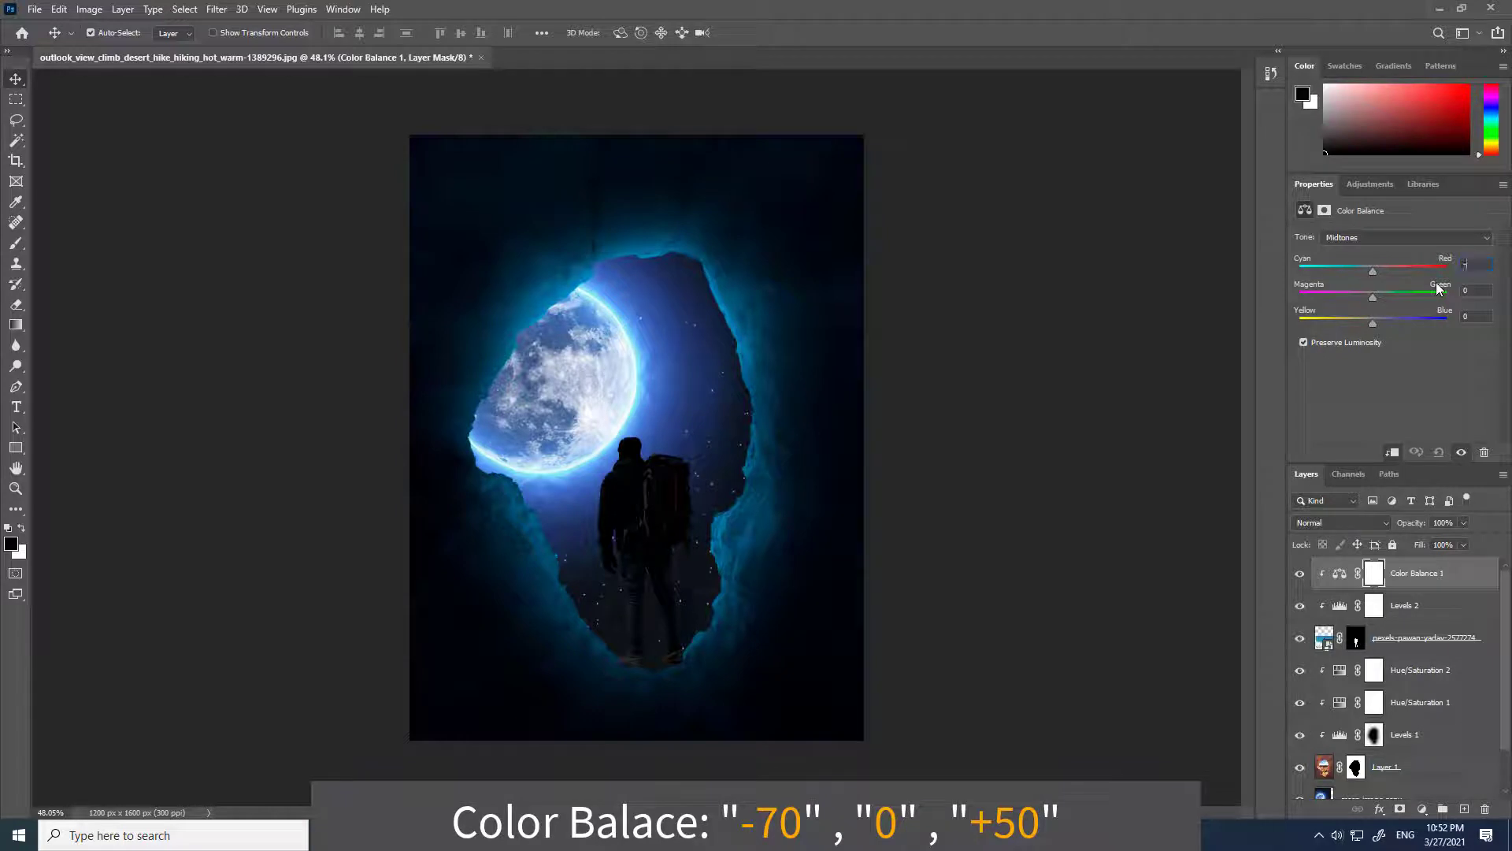
text(70)
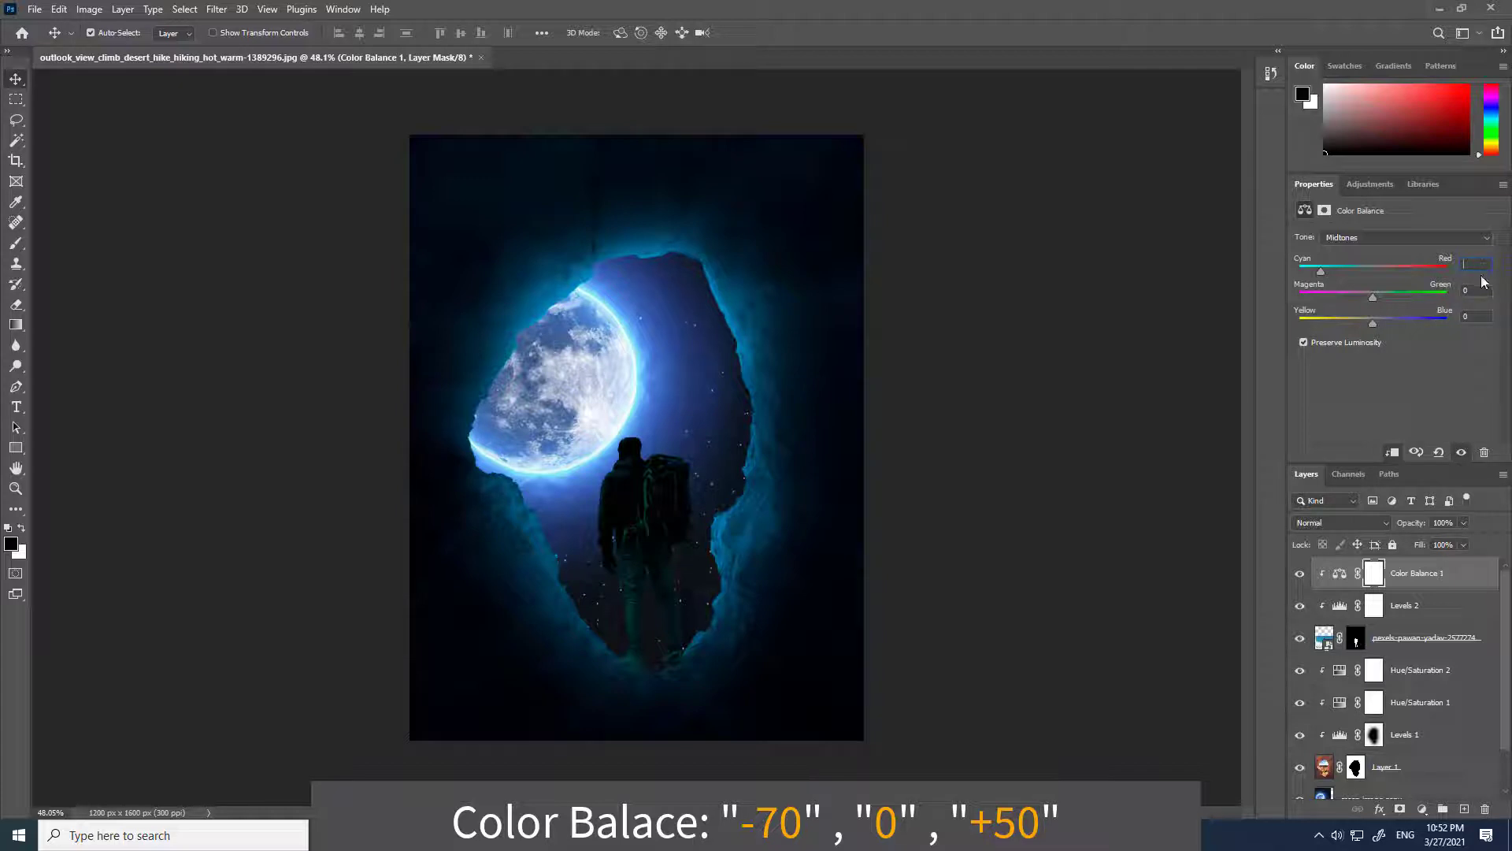
text(60)
text(+50)
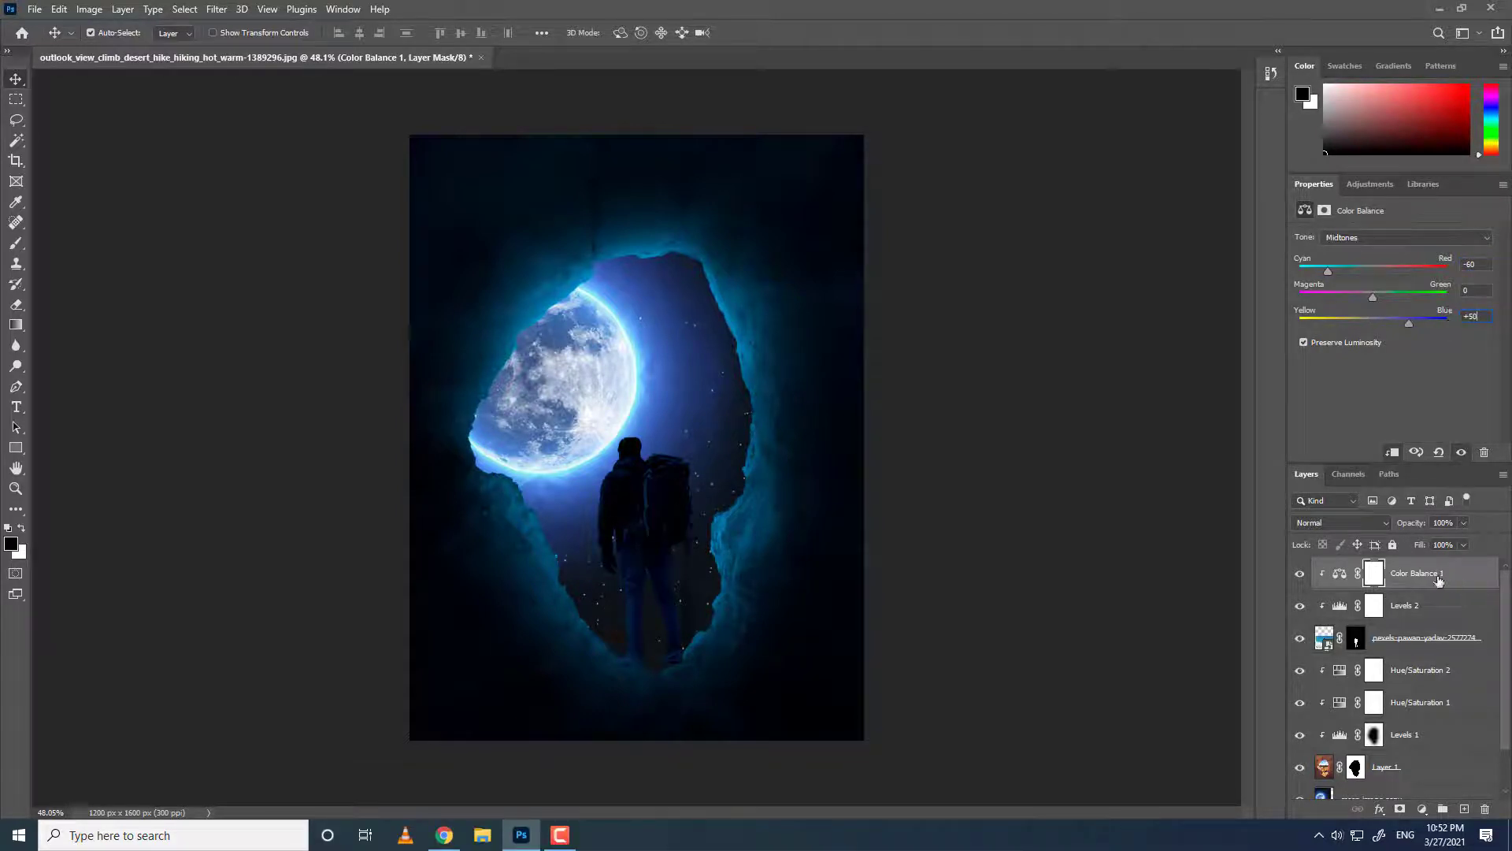
Create a new empty layer directly below the hiker layer for a shadow.
click(1413, 671)
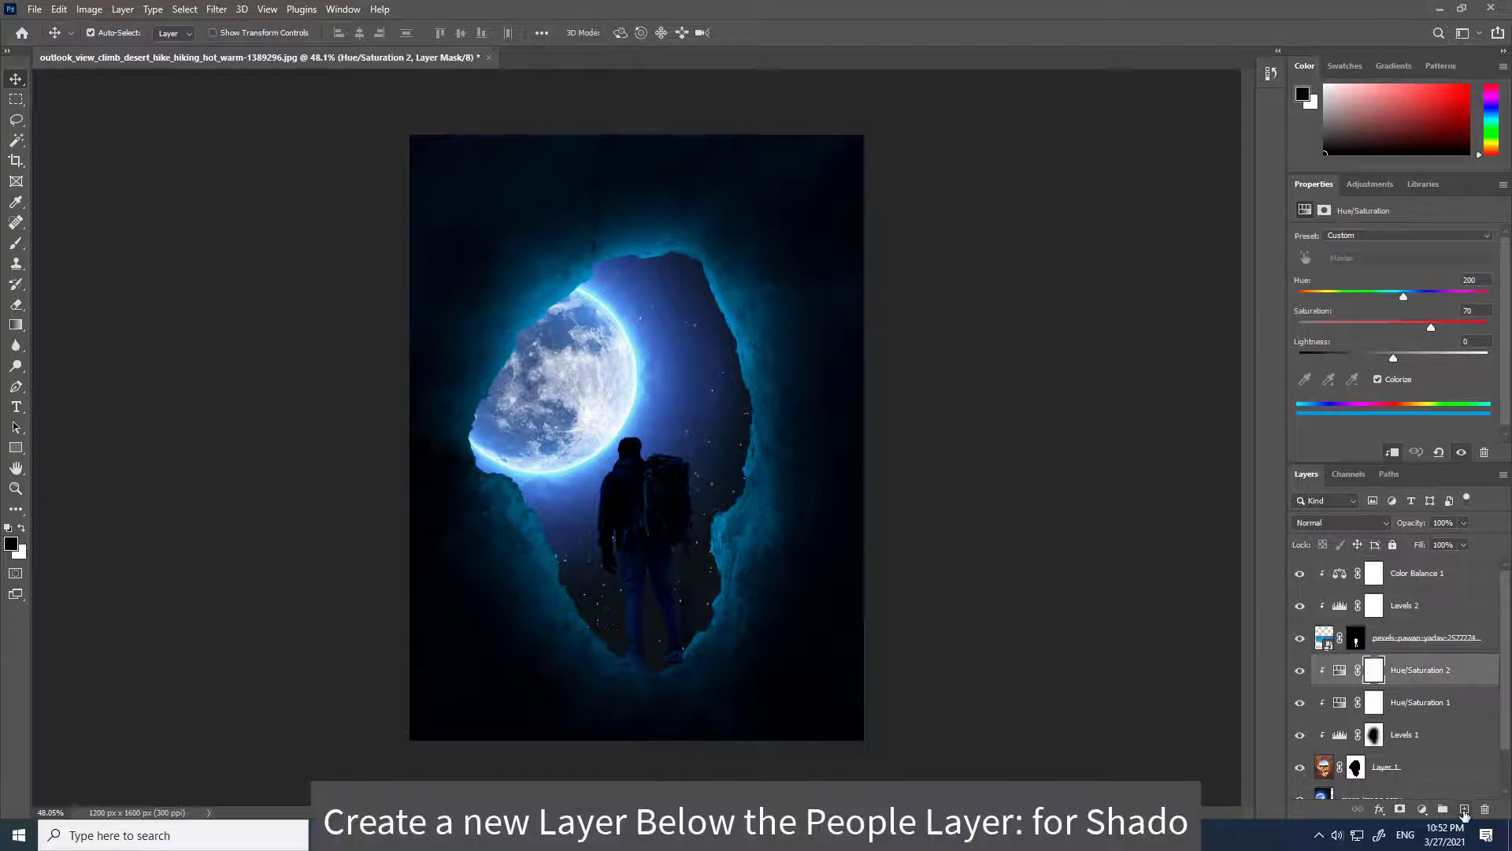
click(1465, 810)
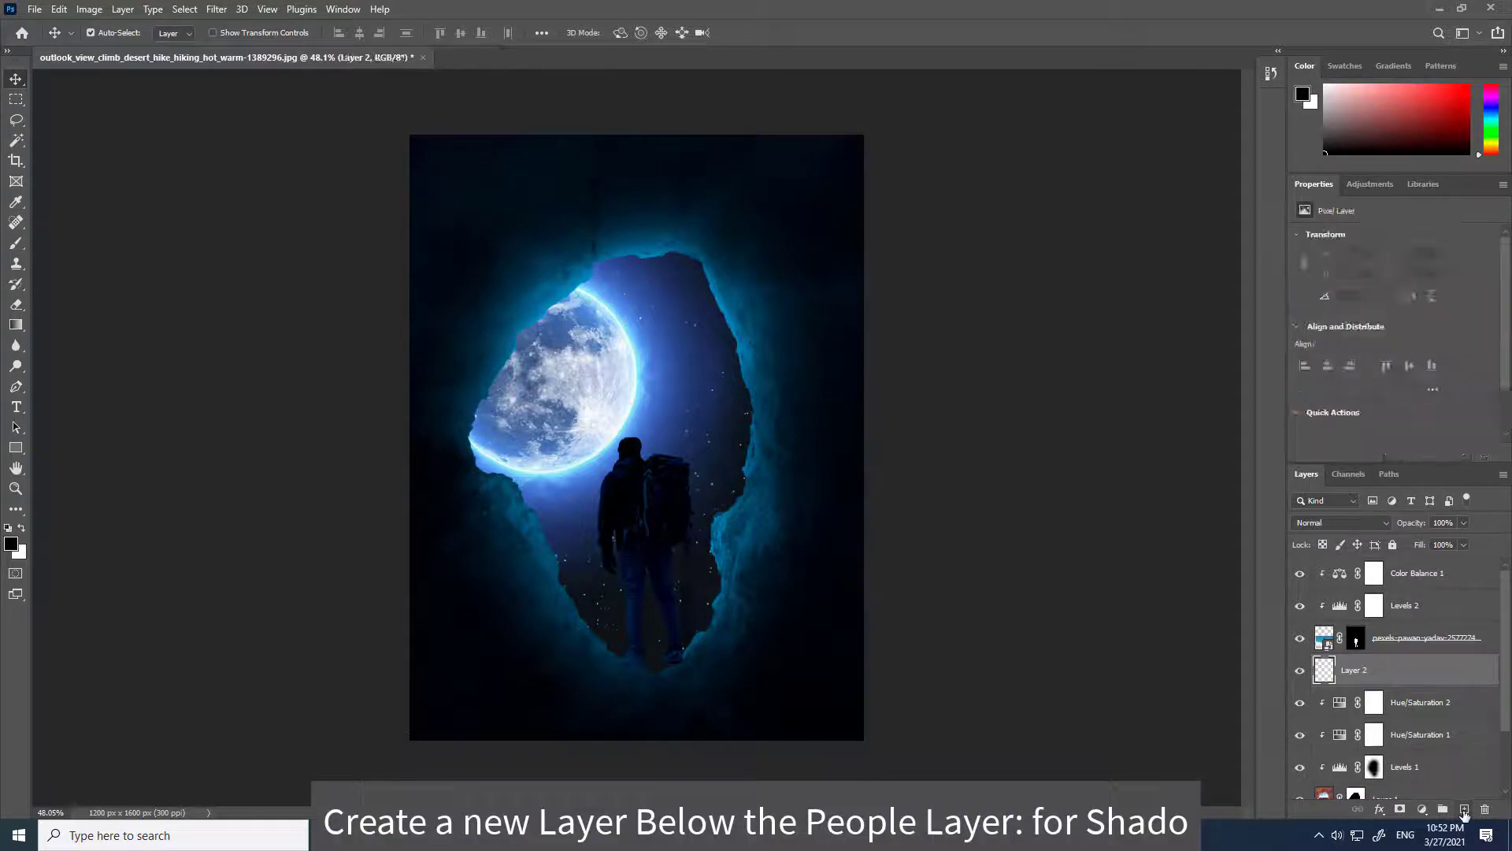
Paint a dark shadow under the hiker's feet with a smaller Brush on the new layer.
click(16, 246)
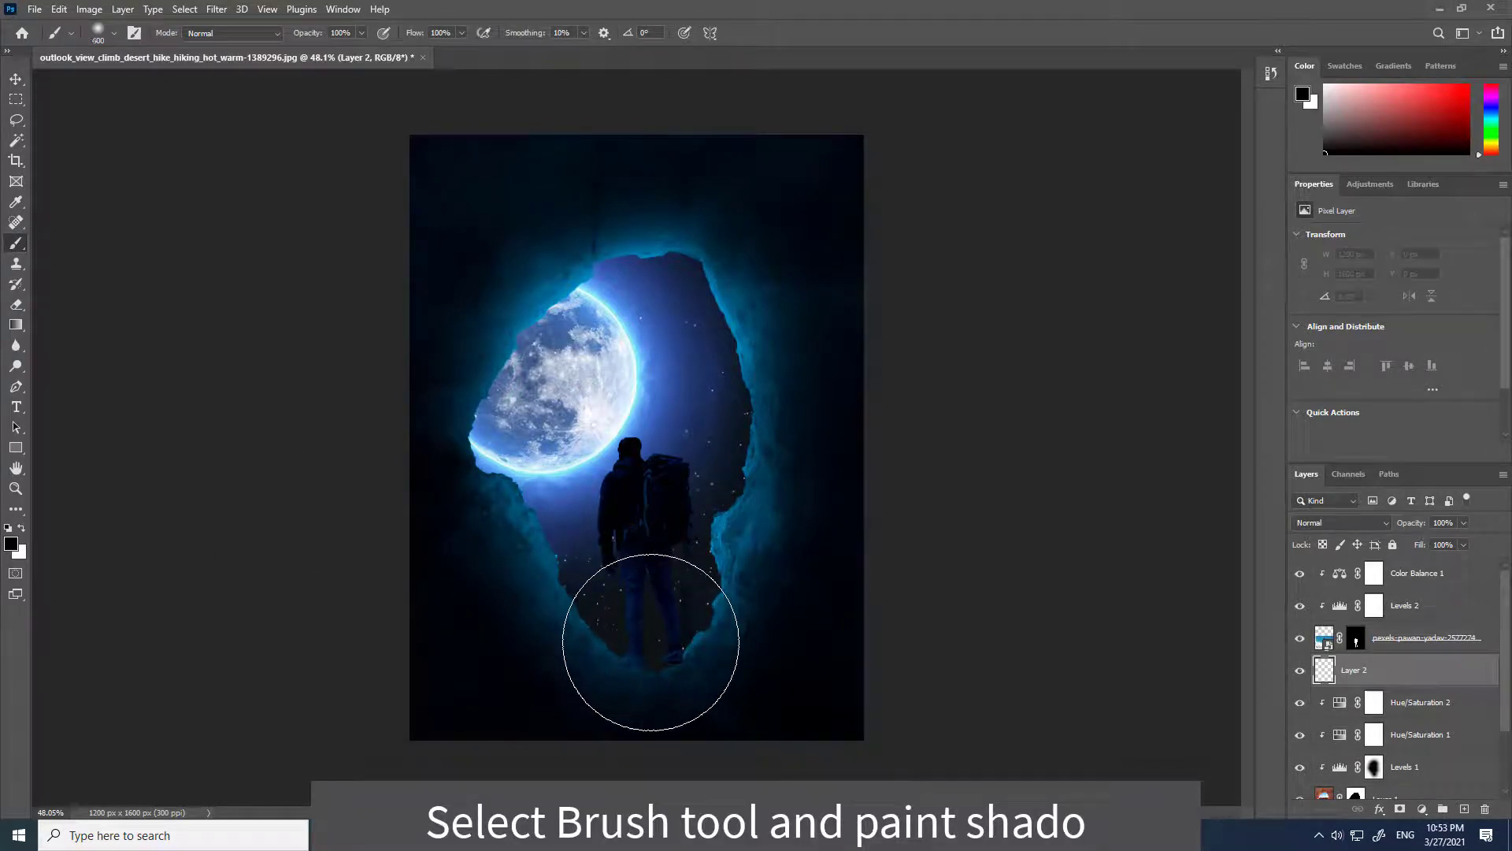
key(bracketleft)
key(bracketleft)
key(bracketleft)
key(bracketleft)
mouse_move(654, 678)
mouse_down()
mouse_move(665, 695)
mouse_move(654, 686)
mouse_up()
Free-transform the shadow to stretch it wider beneath the hiker, to about 578 × 420 px.
key(v)
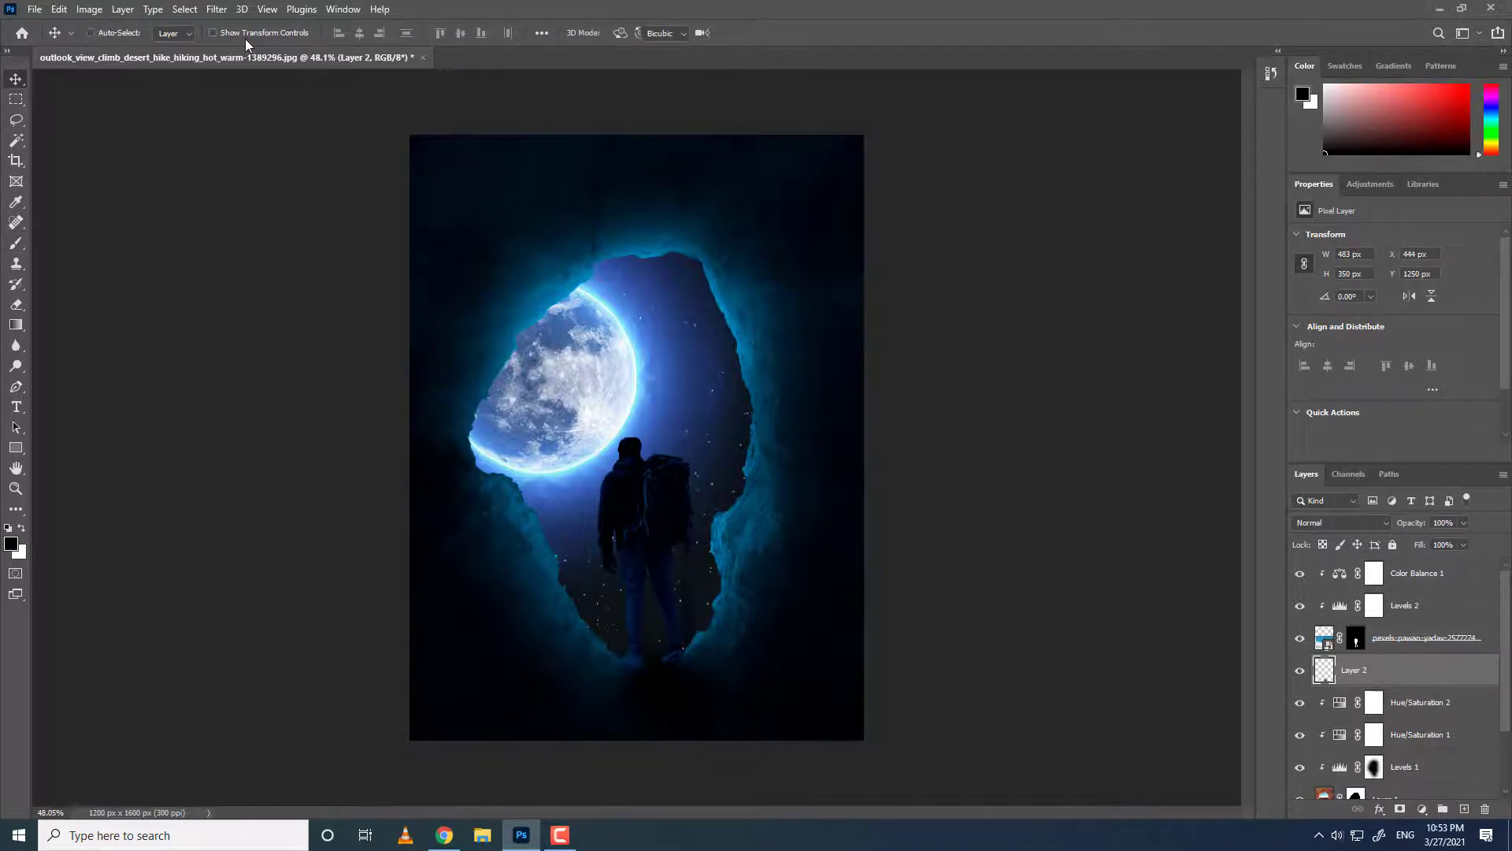
key(ctrl+t)
drag(578, 673, 540, 669)
drag(646, 699, 655, 699)
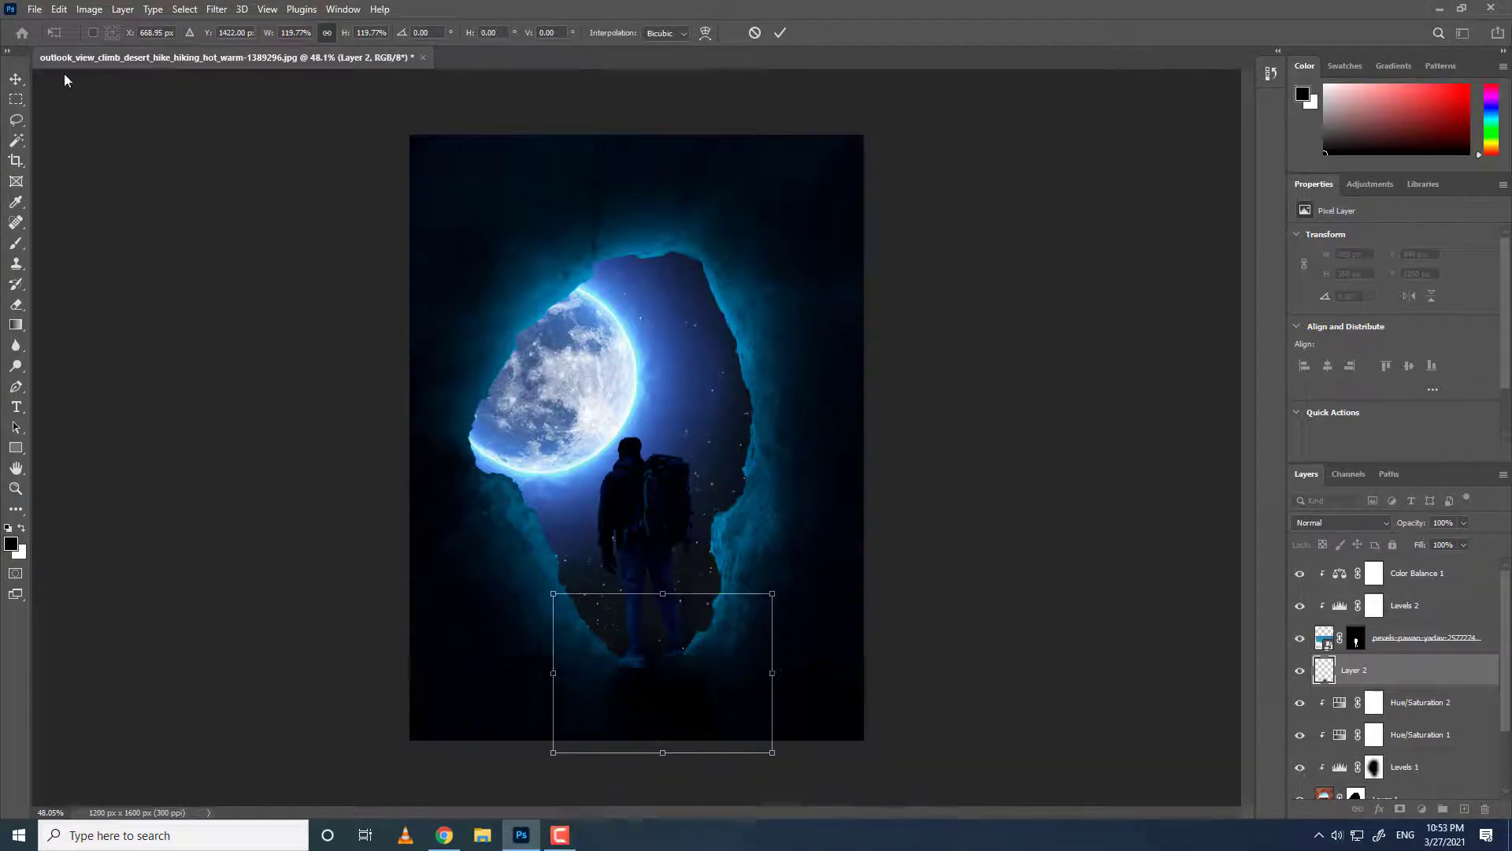
click(16, 99)
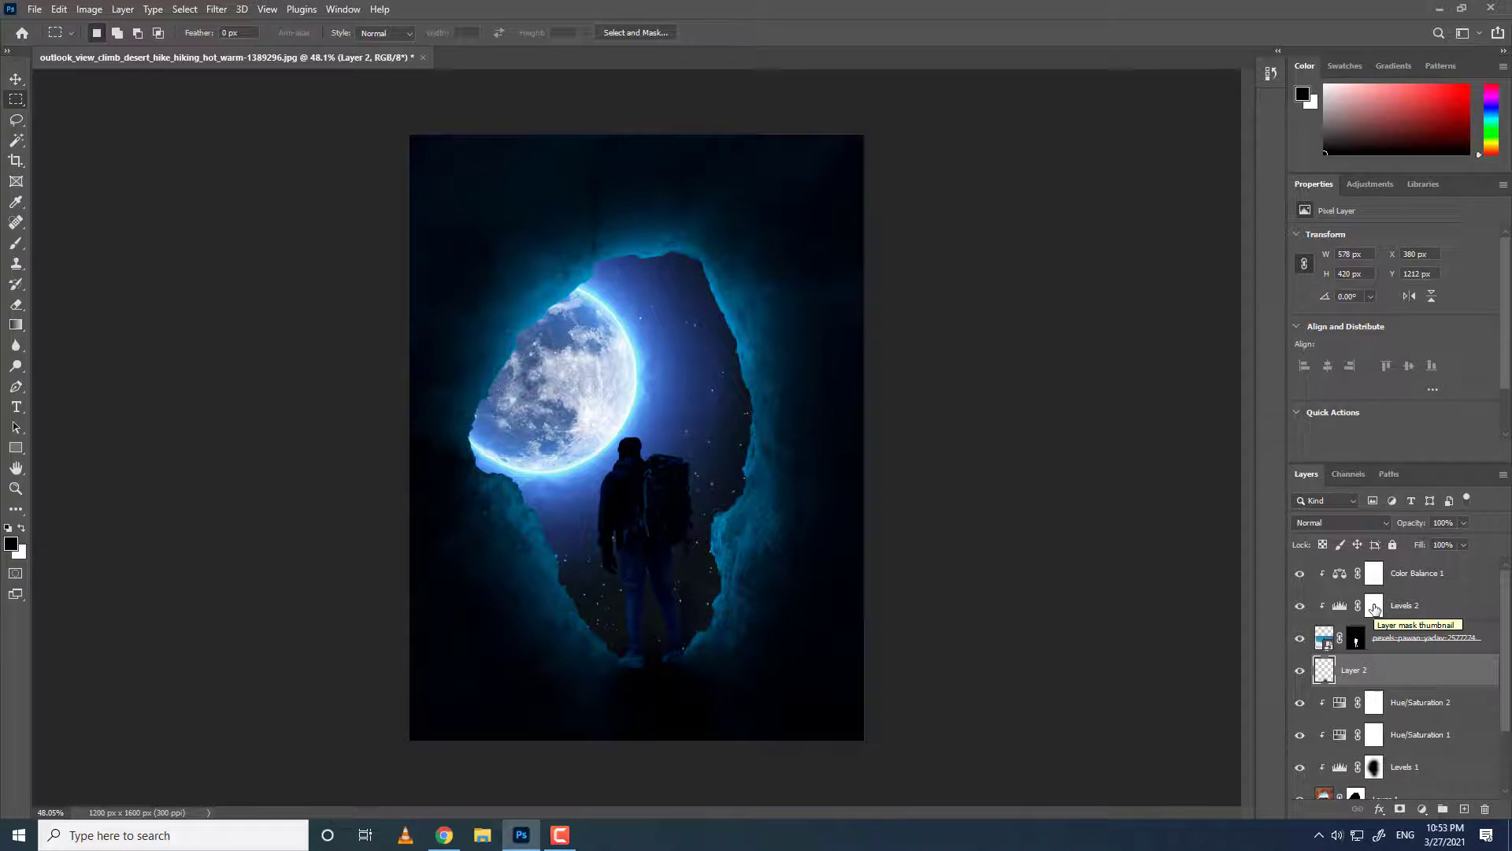
Paint on the Levels 2 mask along the hiker's left side to bring light back onto that edge.
click(1374, 606)
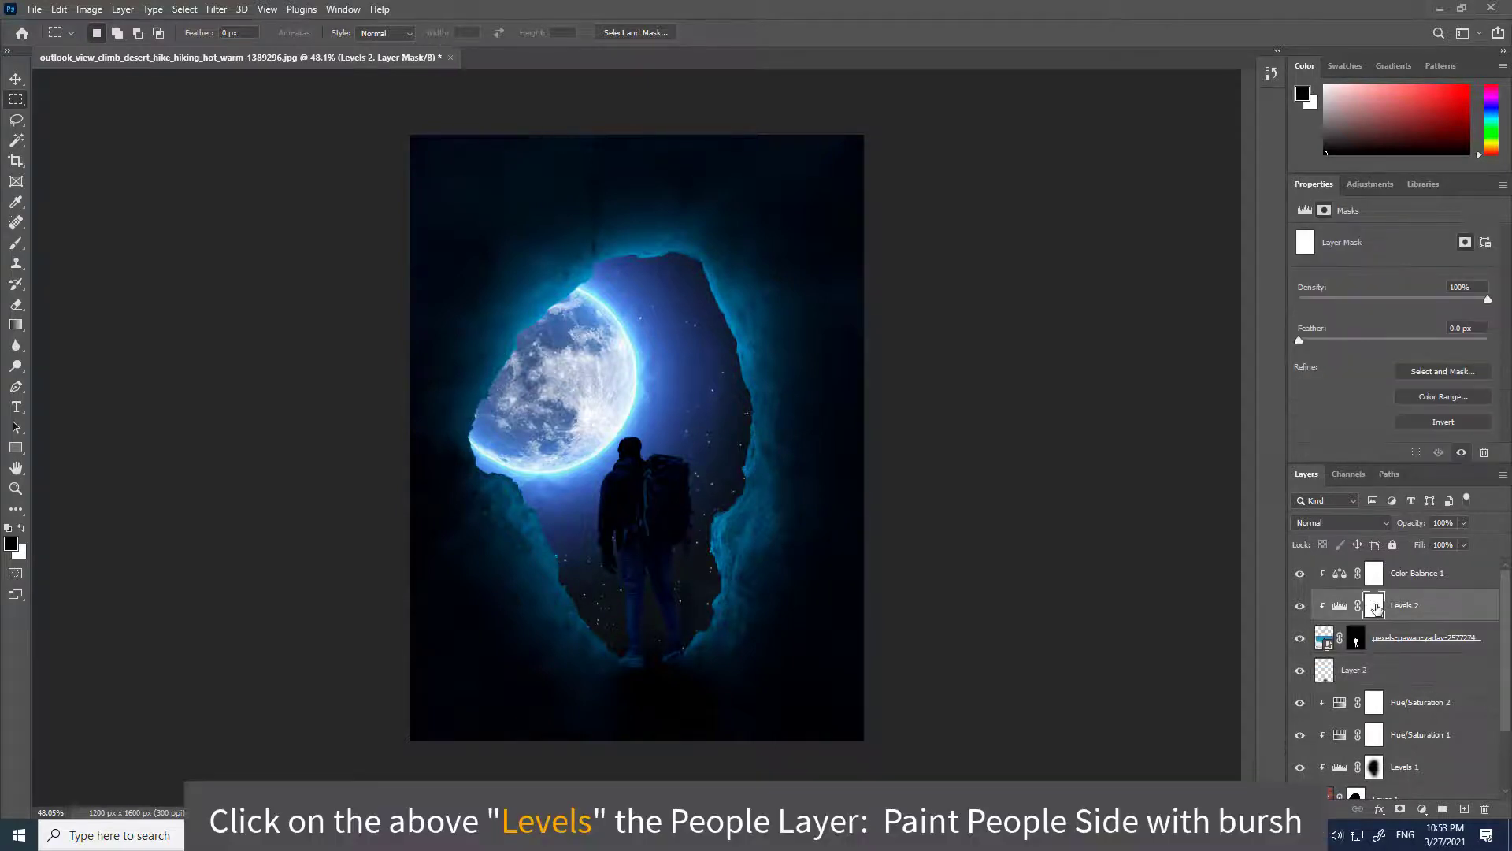
click(16, 243)
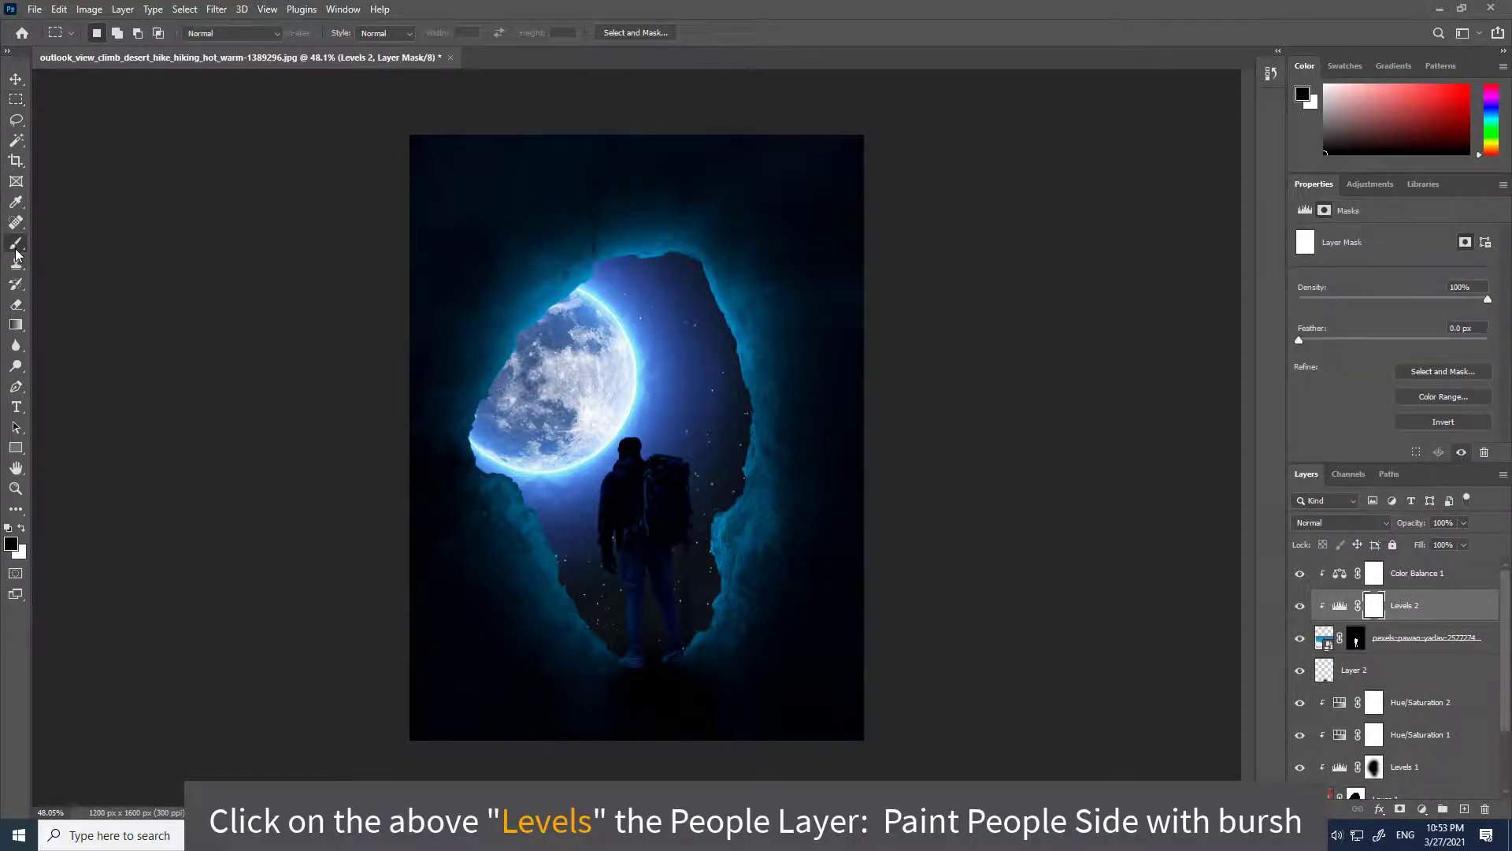
mouse_move(591, 598)
mouse_down()
mouse_move(535, 540)
mouse_move(571, 514)
mouse_move(568, 451)
mouse_move(624, 407)
mouse_move(697, 438)
mouse_move(684, 439)
mouse_move(708, 469)
mouse_move(744, 639)
mouse_move(714, 591)
mouse_move(730, 640)
mouse_move(713, 626)
mouse_move(703, 688)
mouse_move(583, 653)
mouse_move(579, 439)
mouse_move(593, 422)
mouse_move(557, 472)
mouse_up()
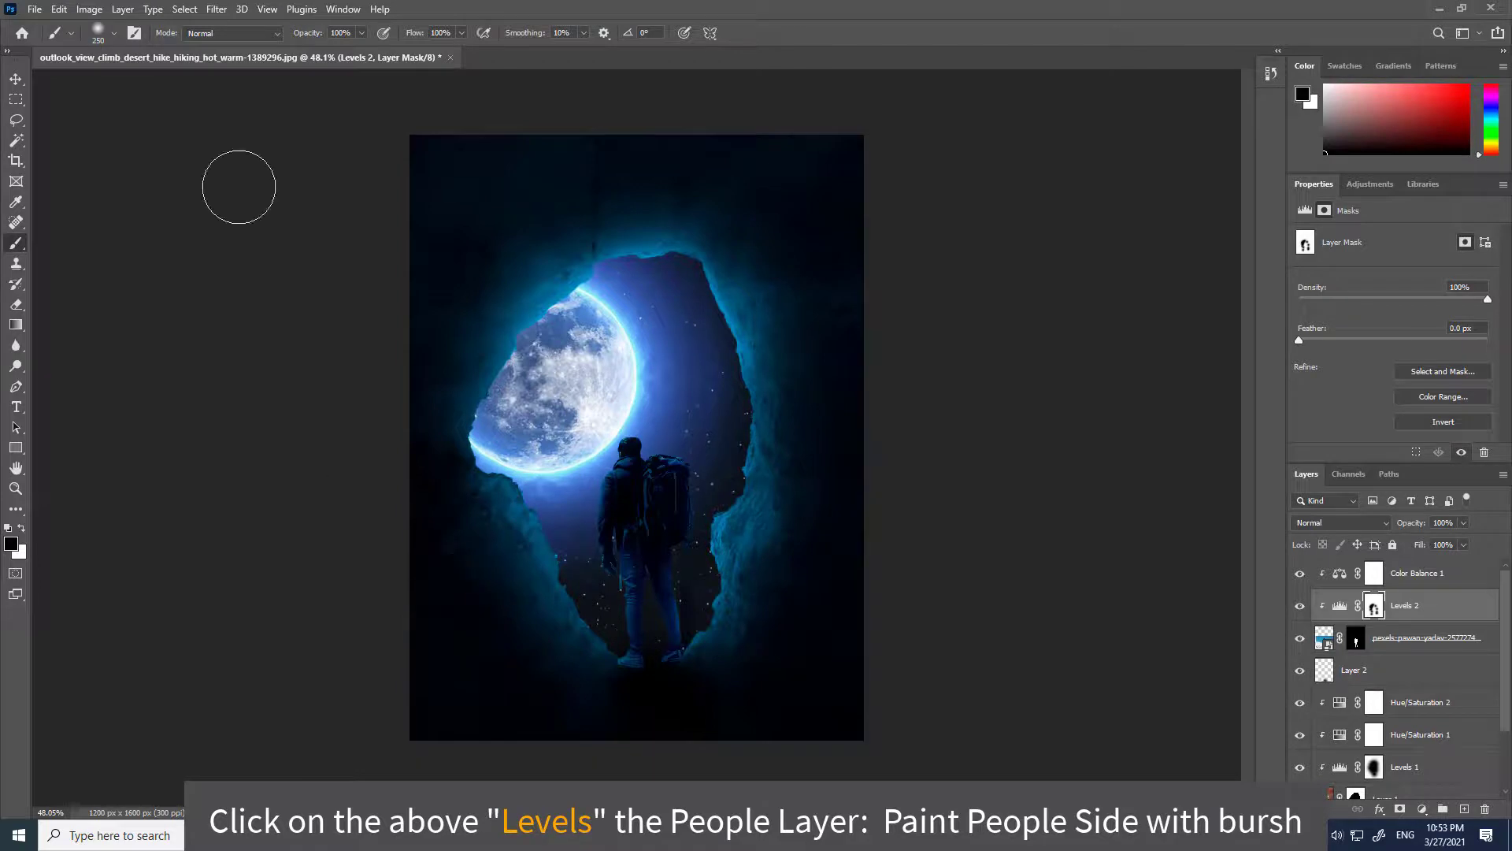
Select the top layer and stamp all visible layers into a new merged layer.
click(1417, 583)
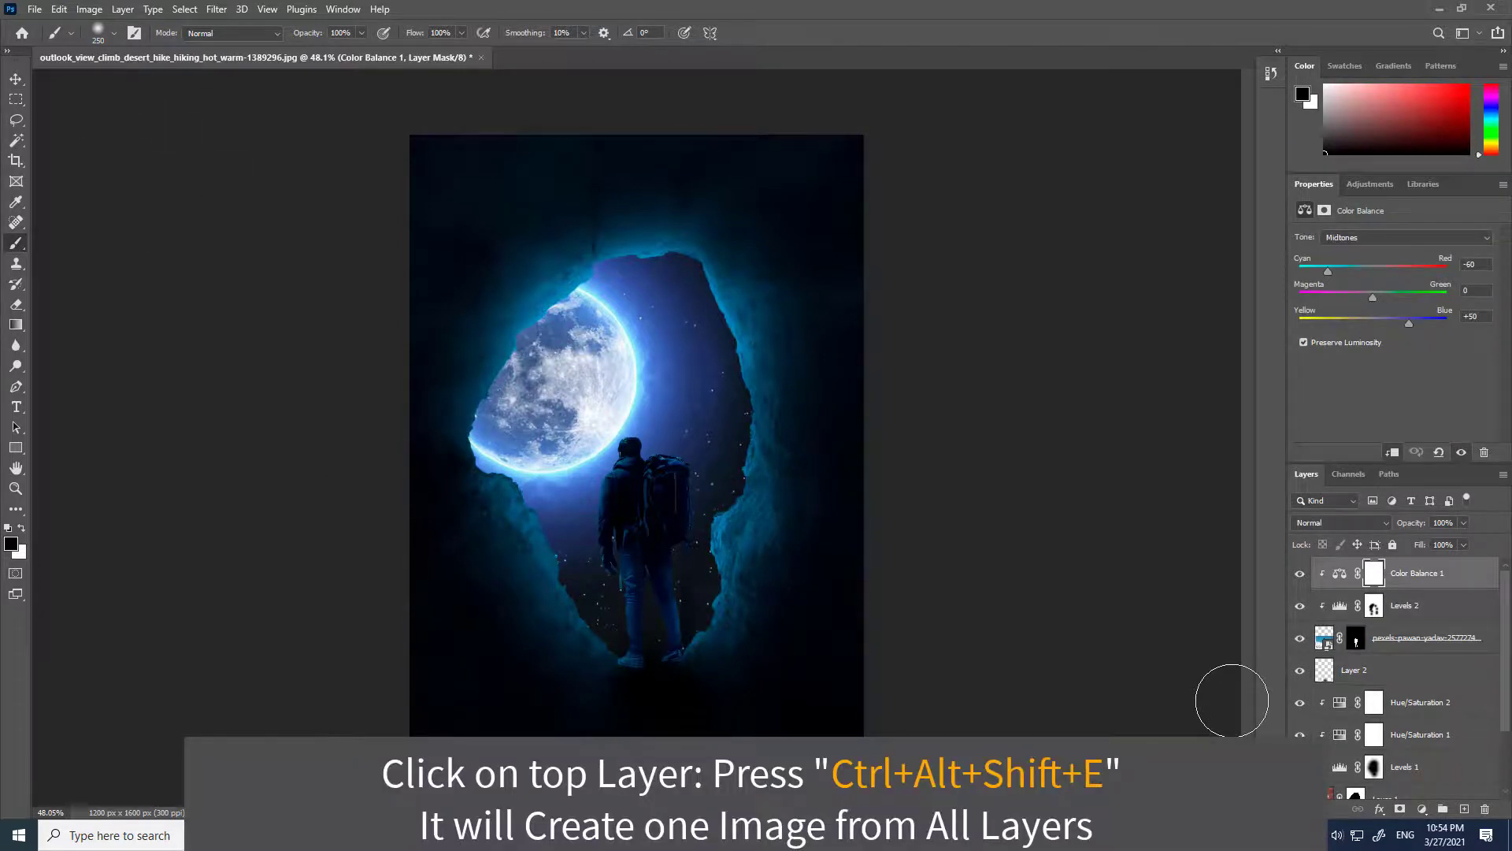
key(ctrl+alt+shift+e)
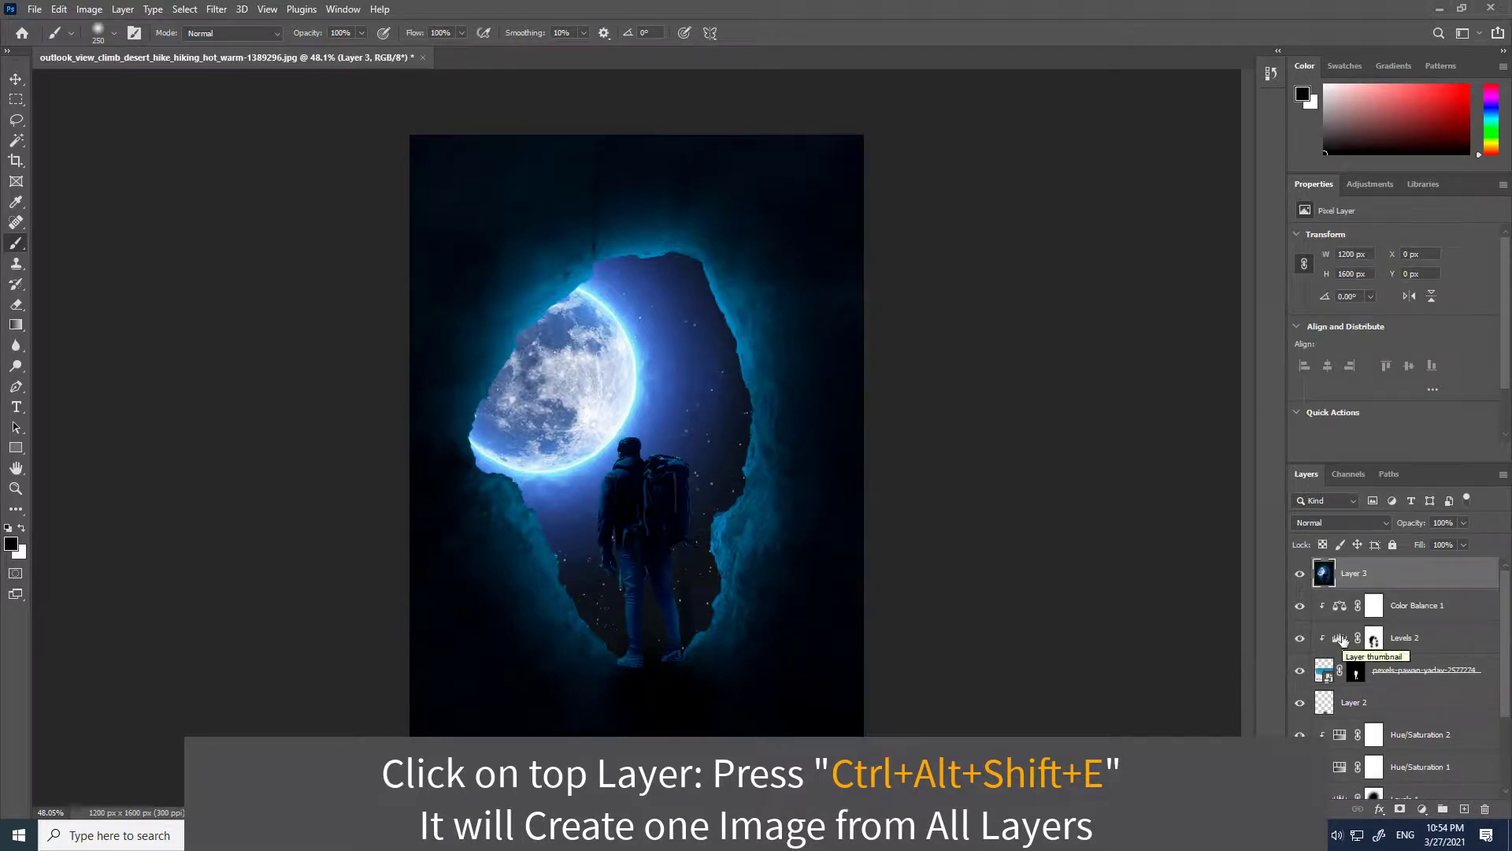
Add a Brightness/Contrast adjustment layer with brightness set to 65.
click(1423, 811)
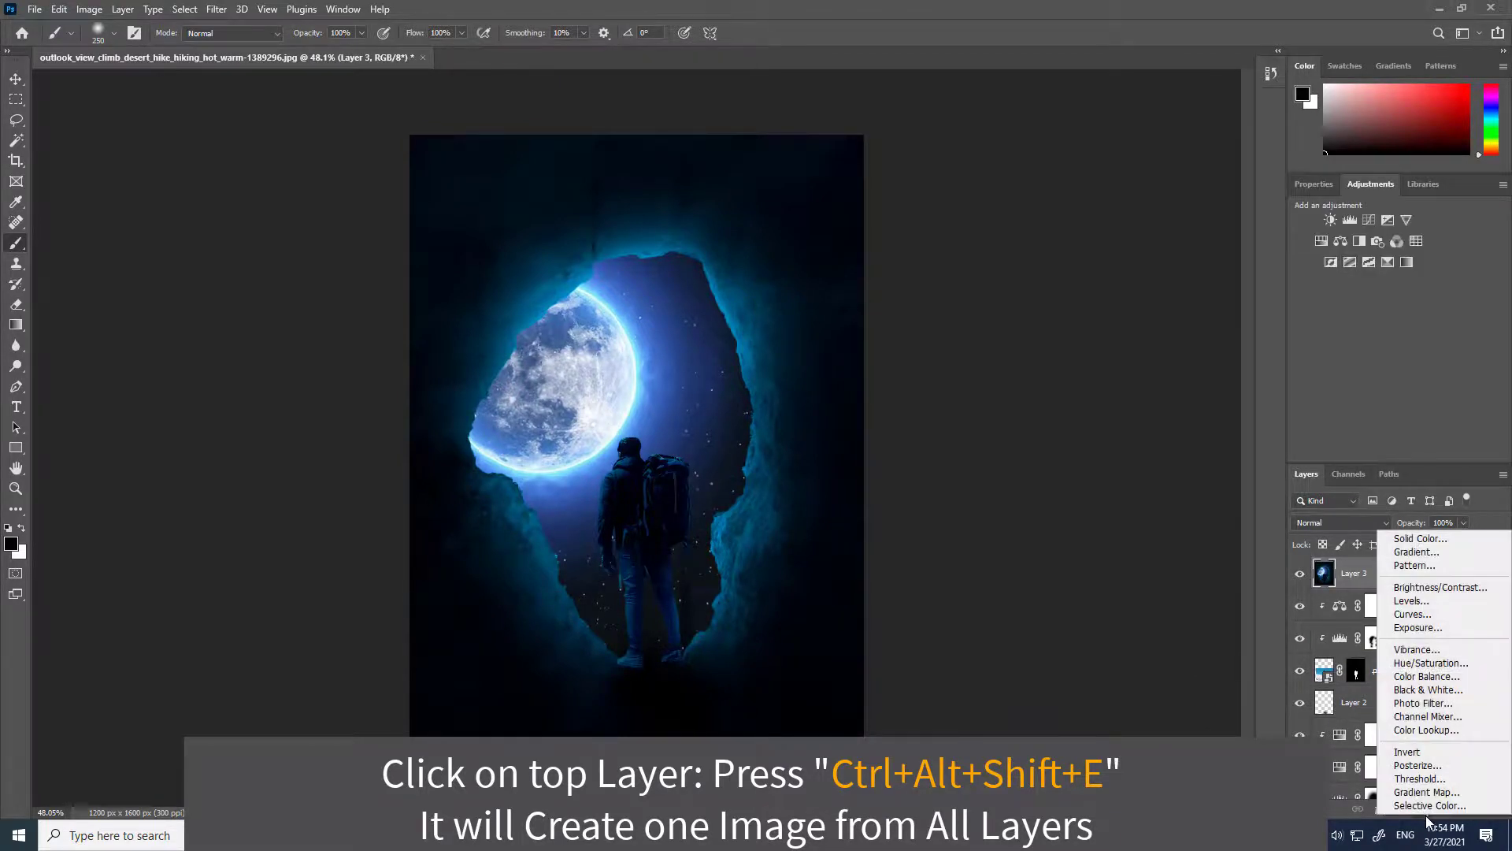
click(1440, 586)
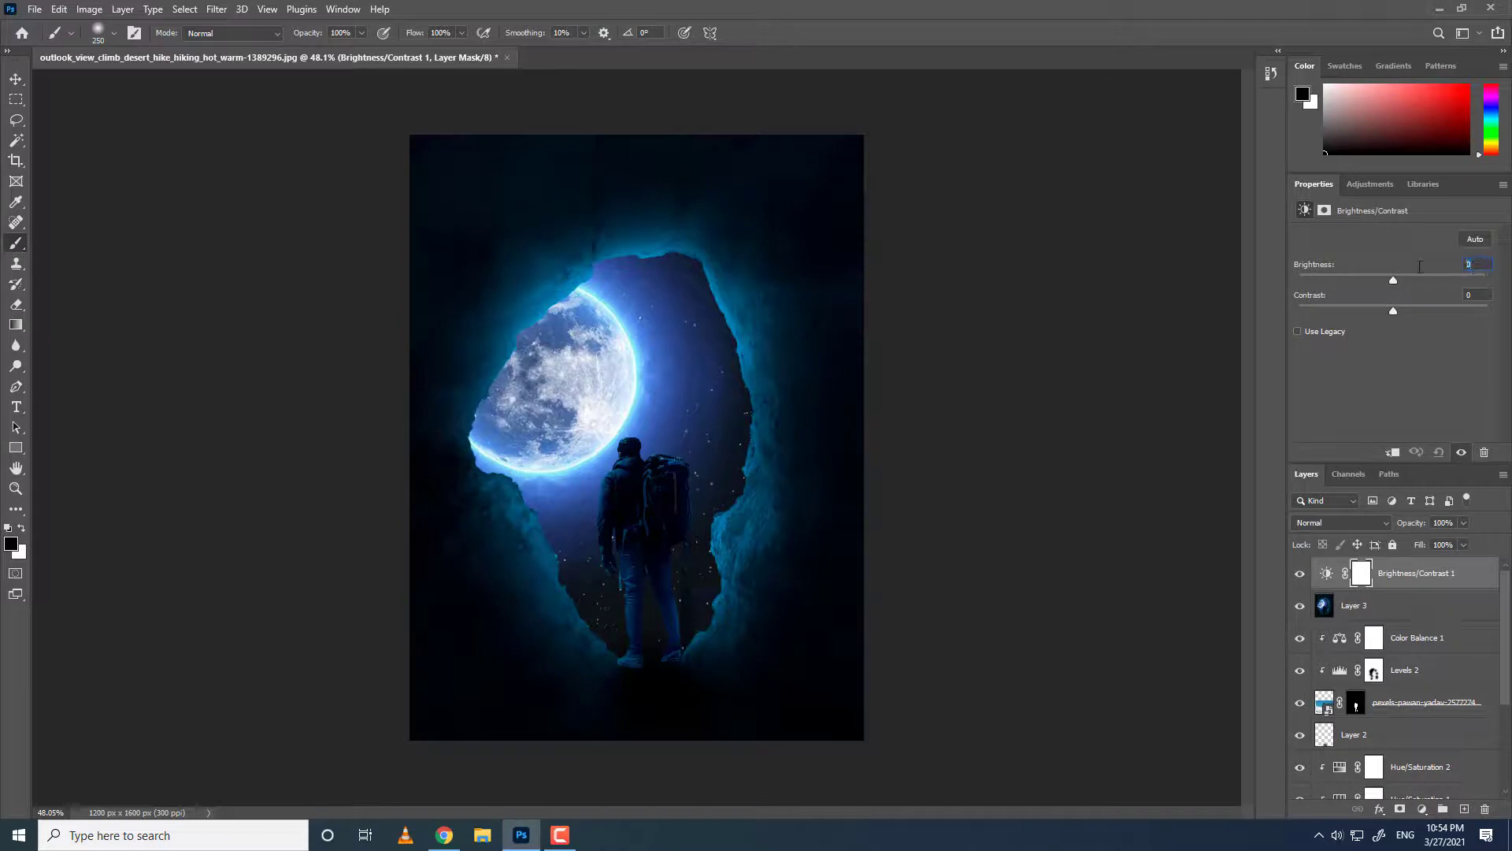
text(65)
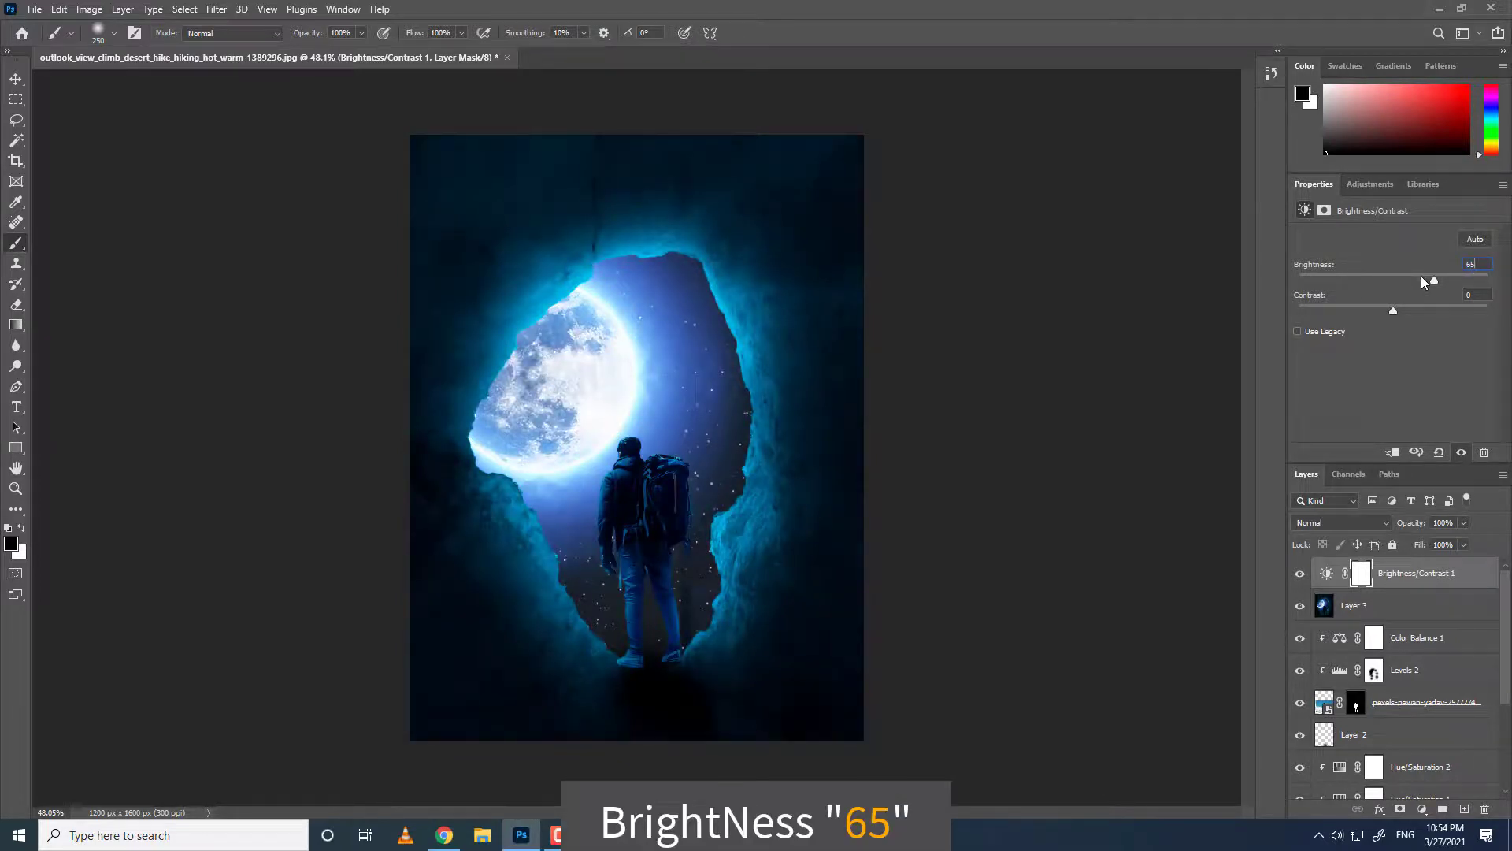
Apply Add Noise with an amount of about 13% and Uniform distribution.
click(217, 11)
mouse_move(286, 257)
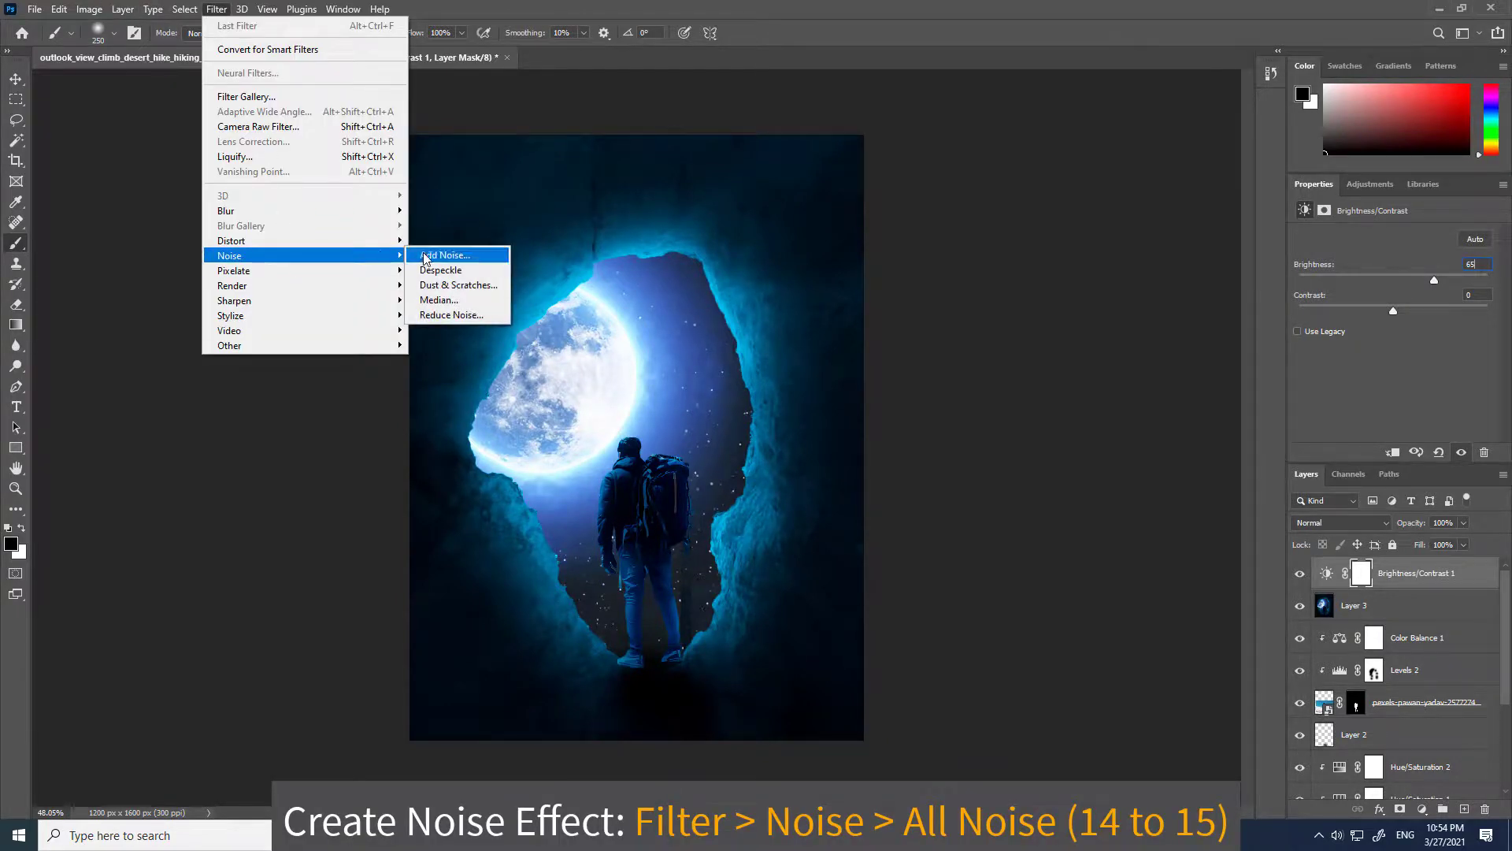
click(442, 255)
drag(666, 389, 667, 390)
key(alt)
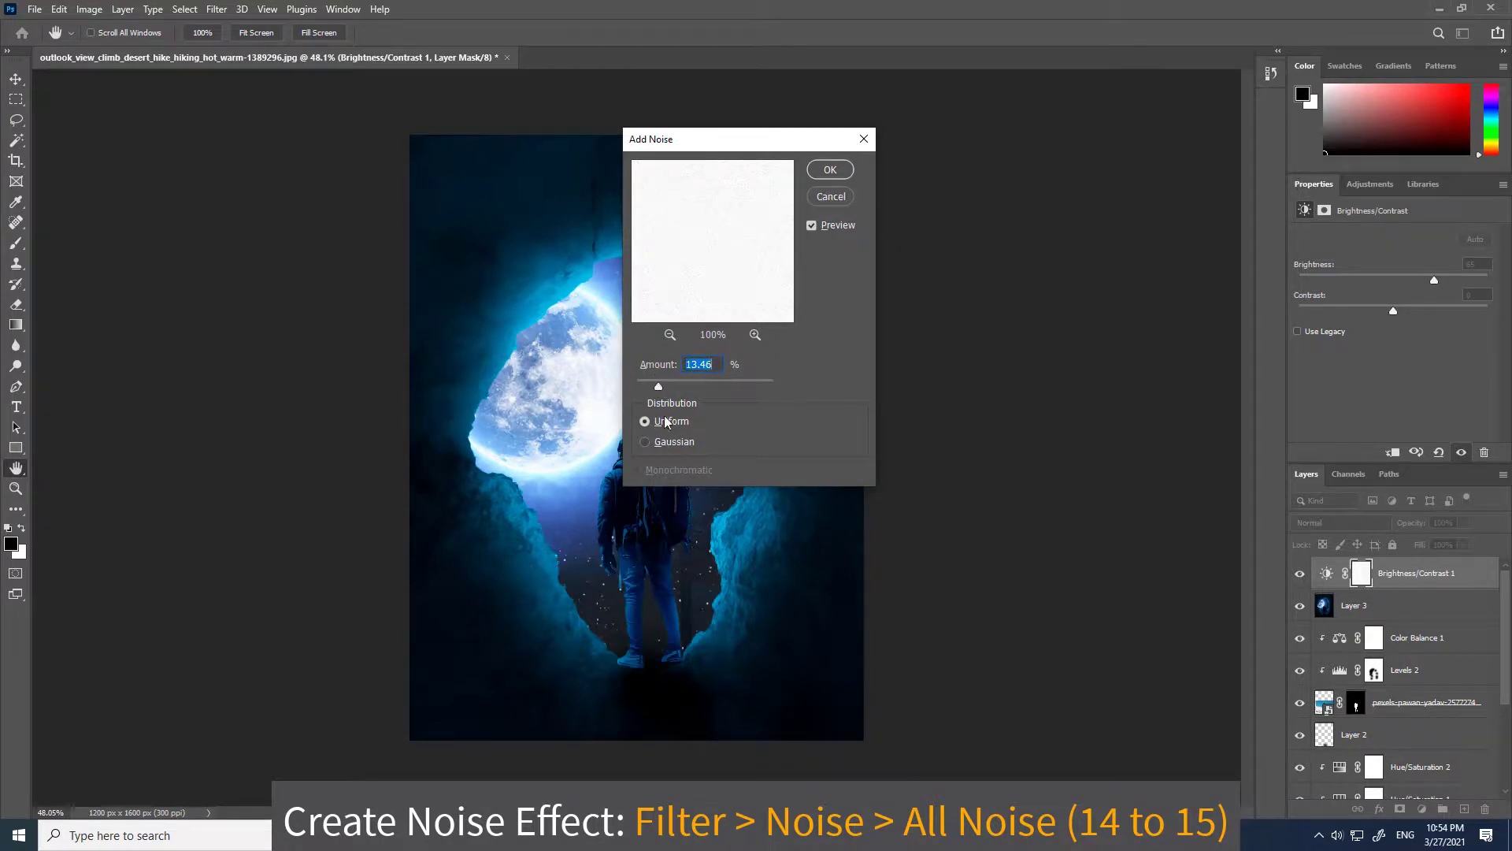
drag(662, 390, 661, 388)
click(830, 169)
key(b)
scroll(604, 583, up, 5)
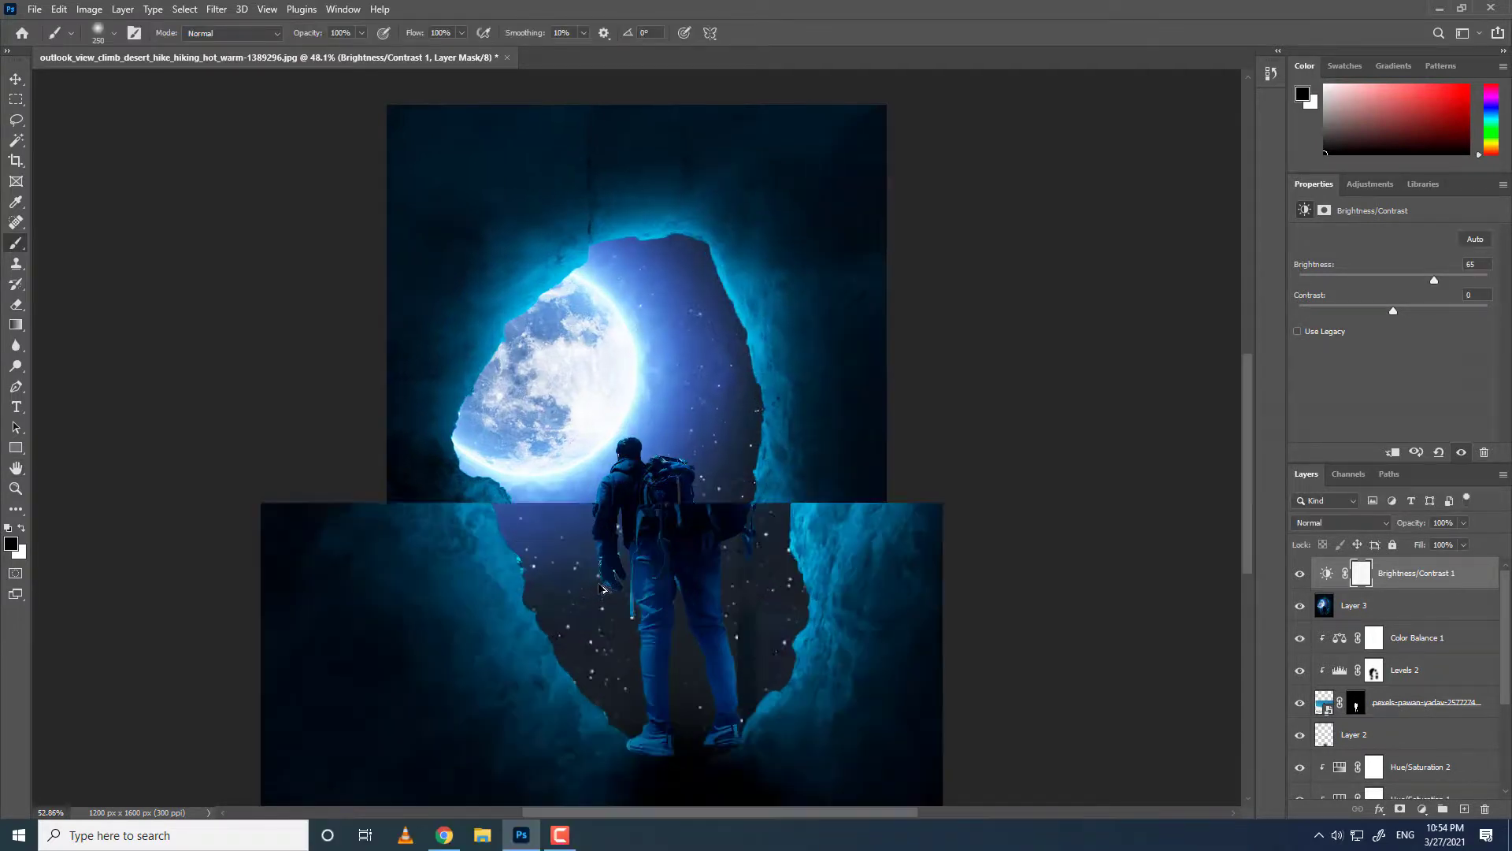
scroll(626, 510, down, 5)
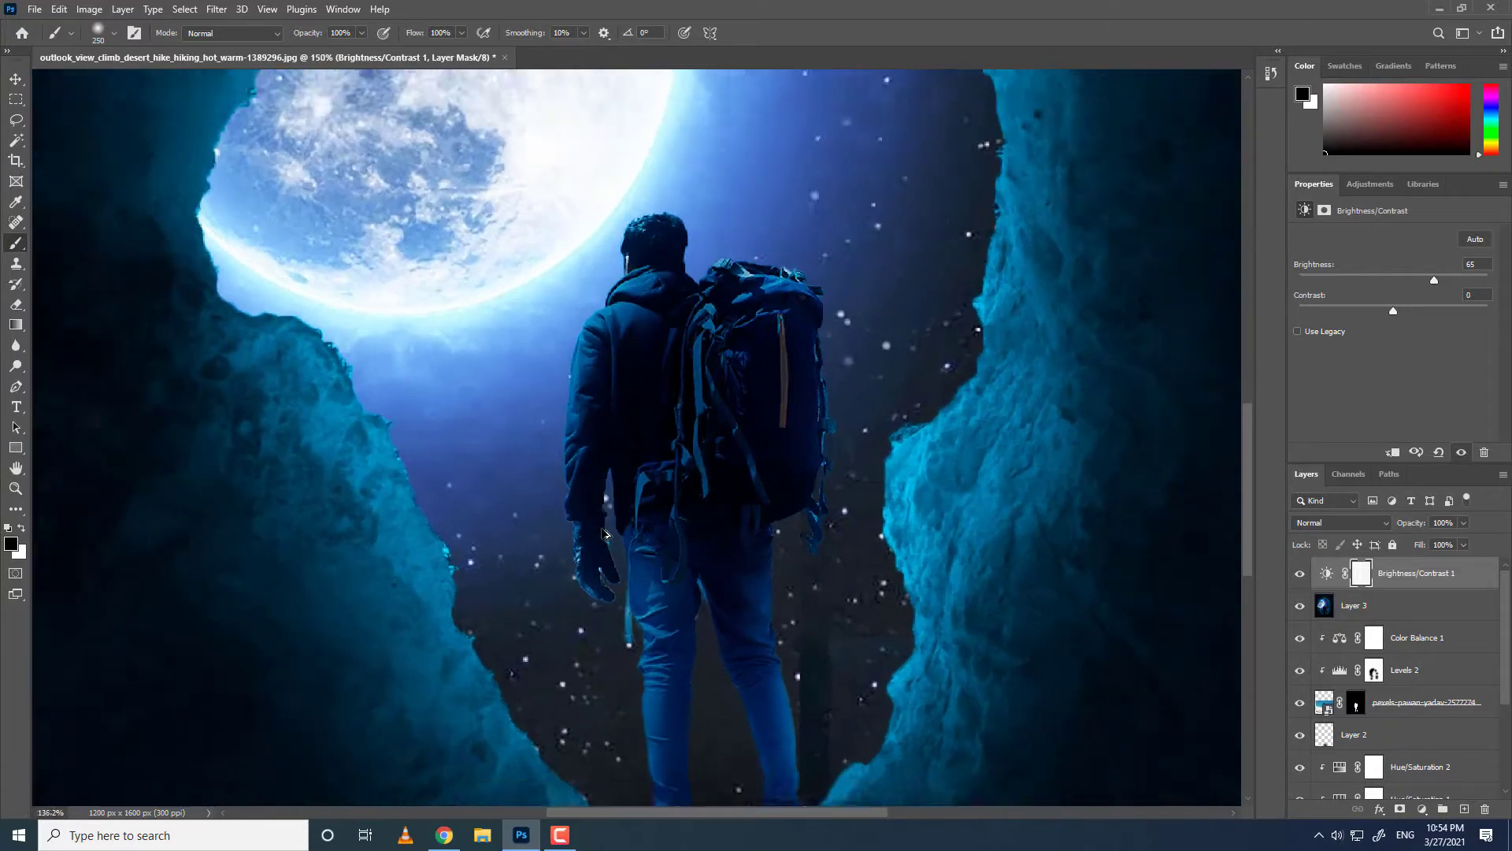
scroll(604, 544, down, 1)
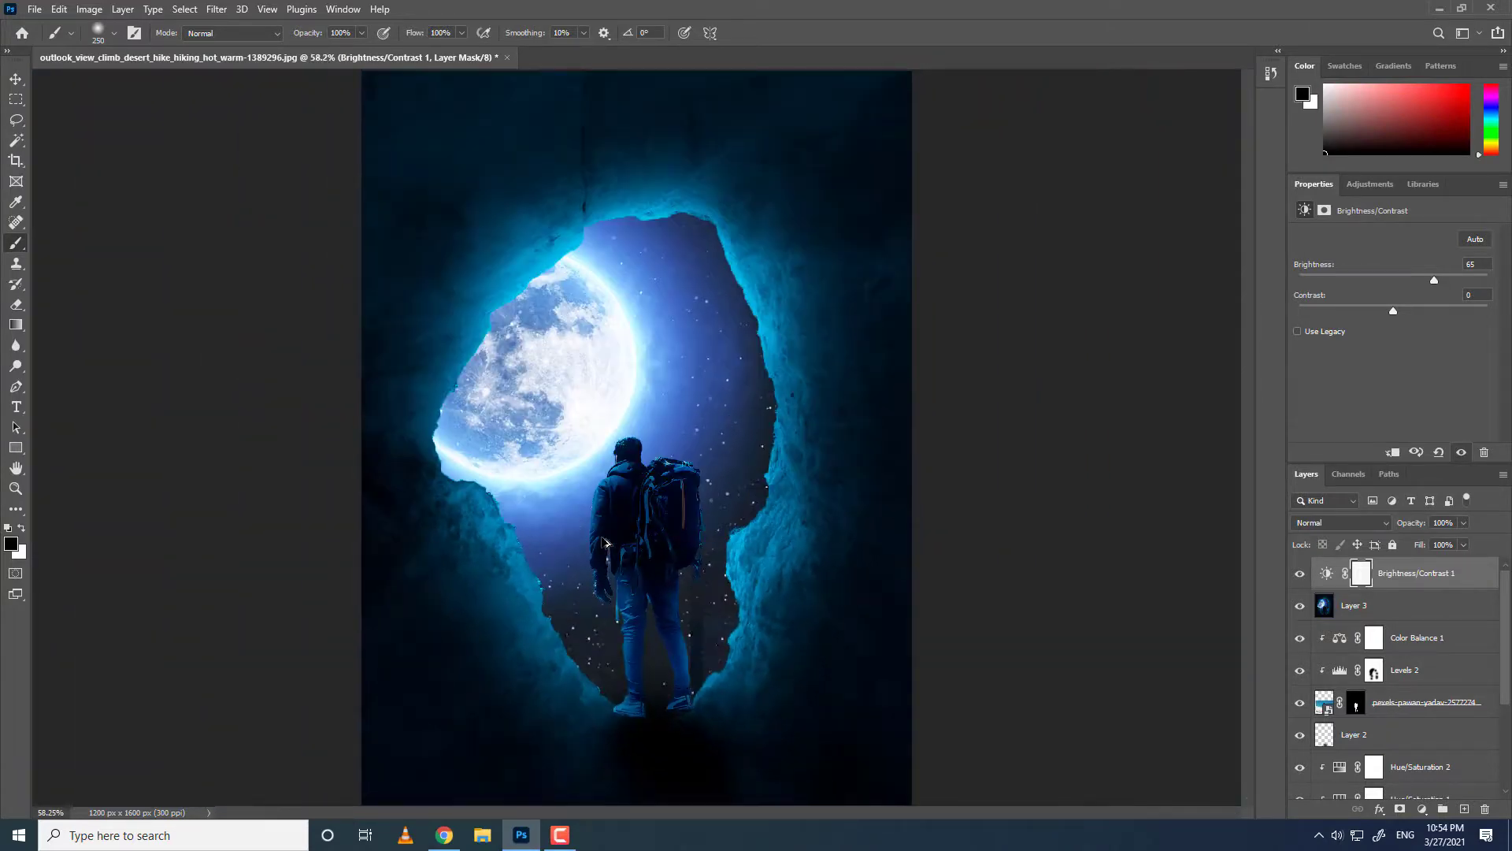